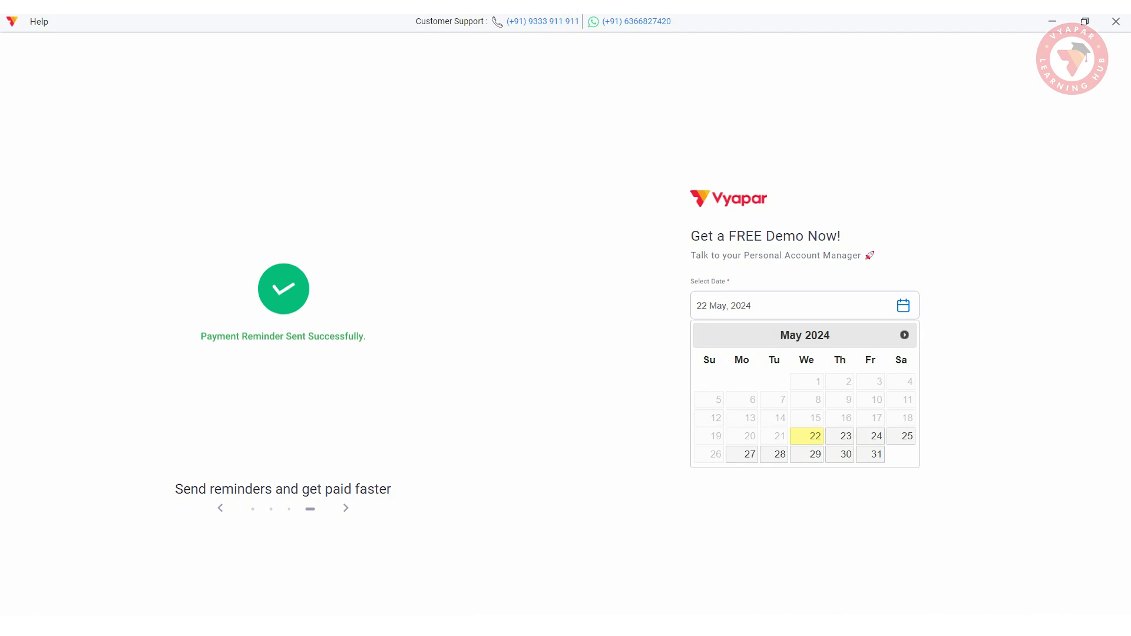
- Pick 23 May as the demo date, then skip the demo to explore alone
click(843, 436)
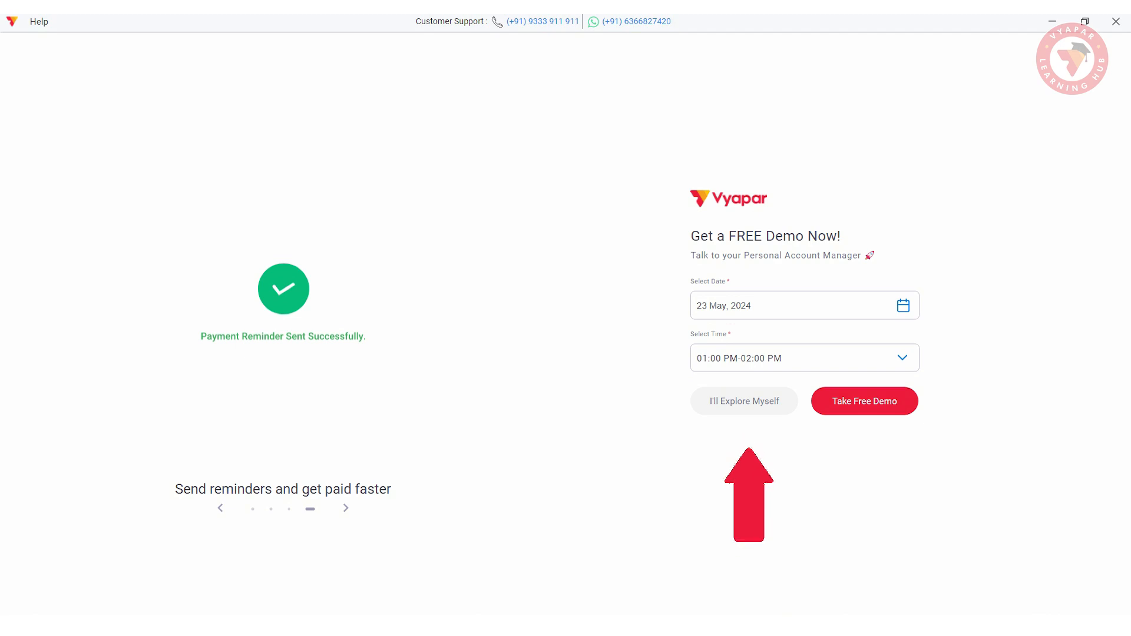
click(739, 400)
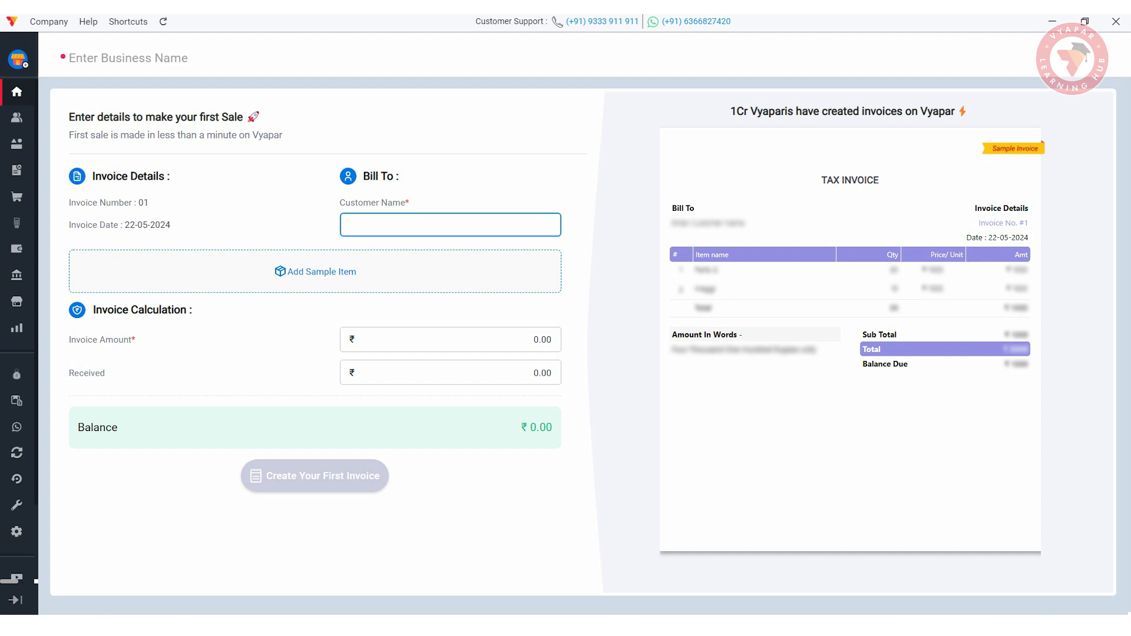
- Enter the customer's name, add the sample item, record ₹1000 received, and create the invoice
text(Ranv)
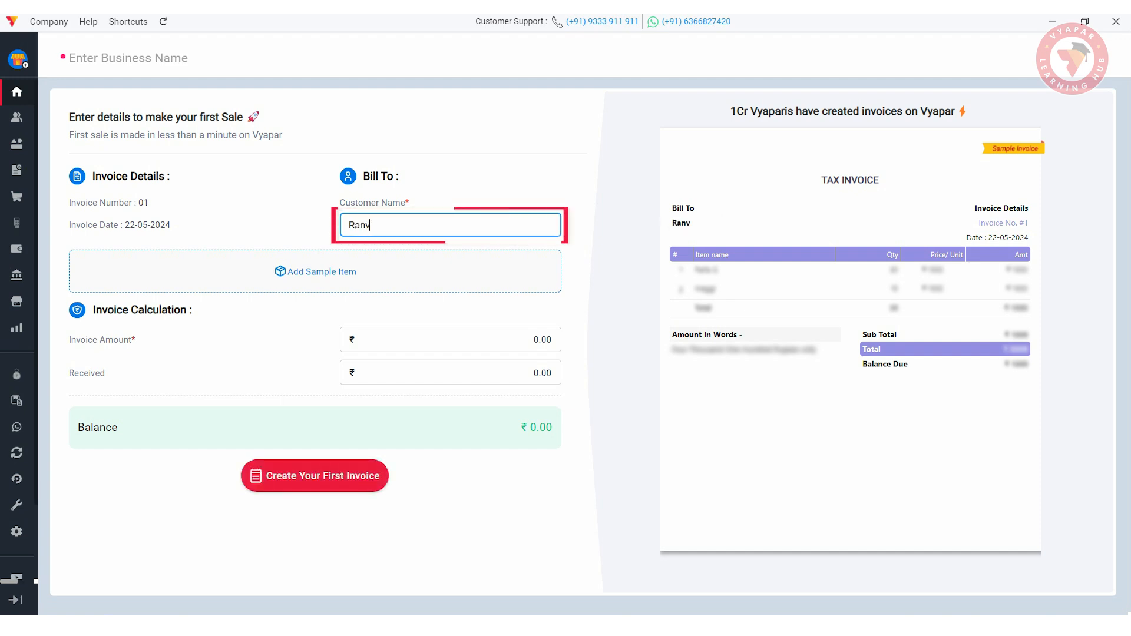
text(eer)
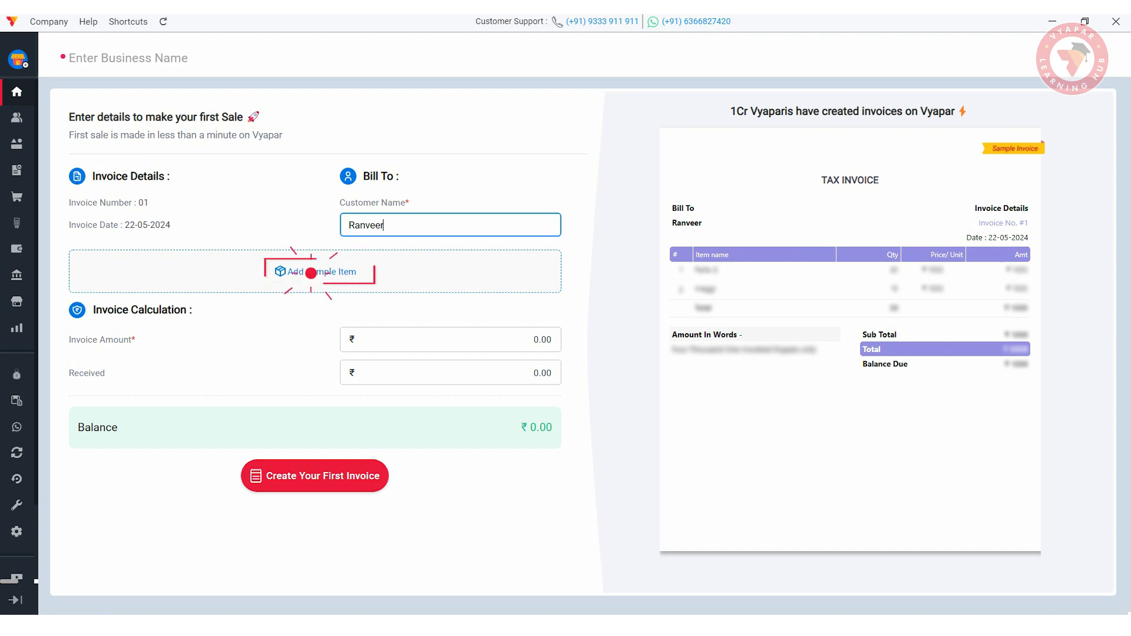
click(311, 272)
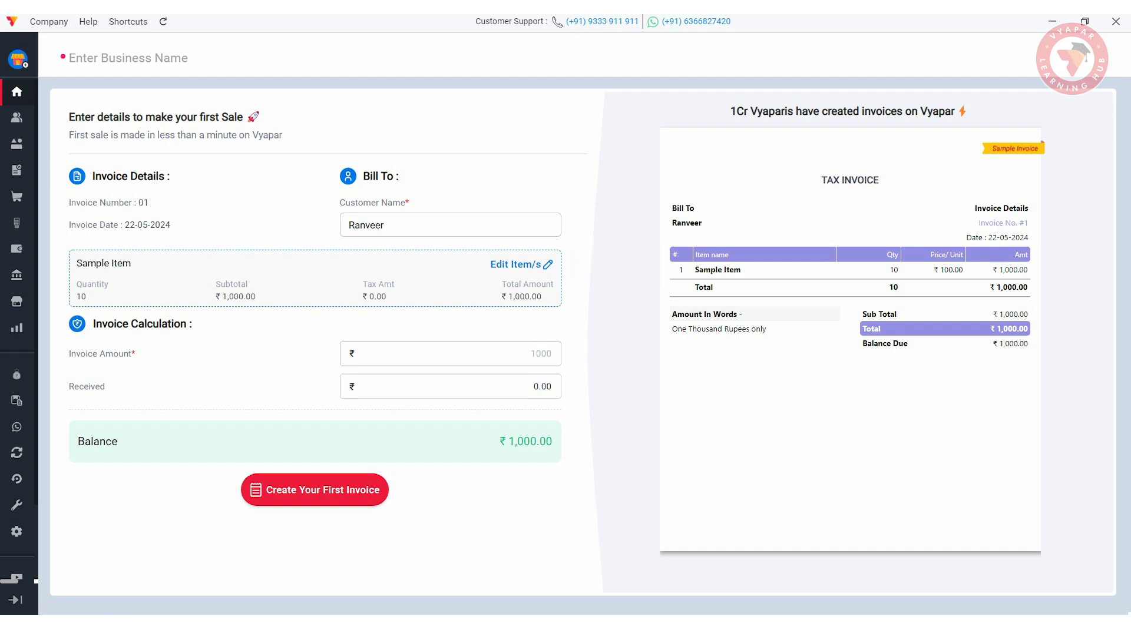
click(450, 386)
text(1000)
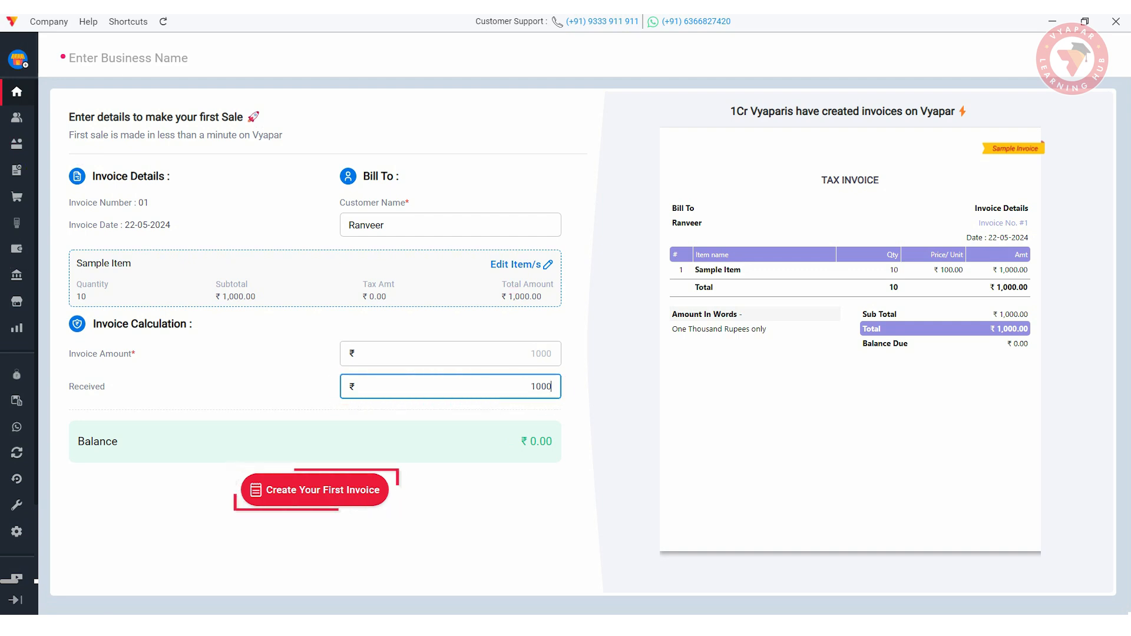
click(315, 490)
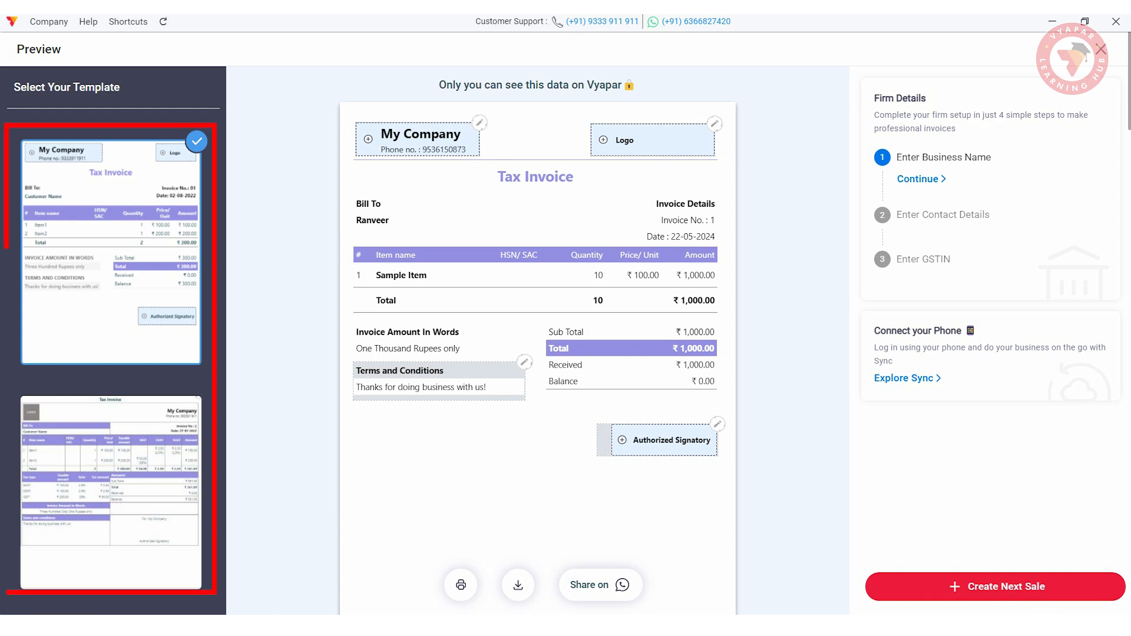
scroll(538, 330, down, 1)
scroll(197, 393, up, 1)
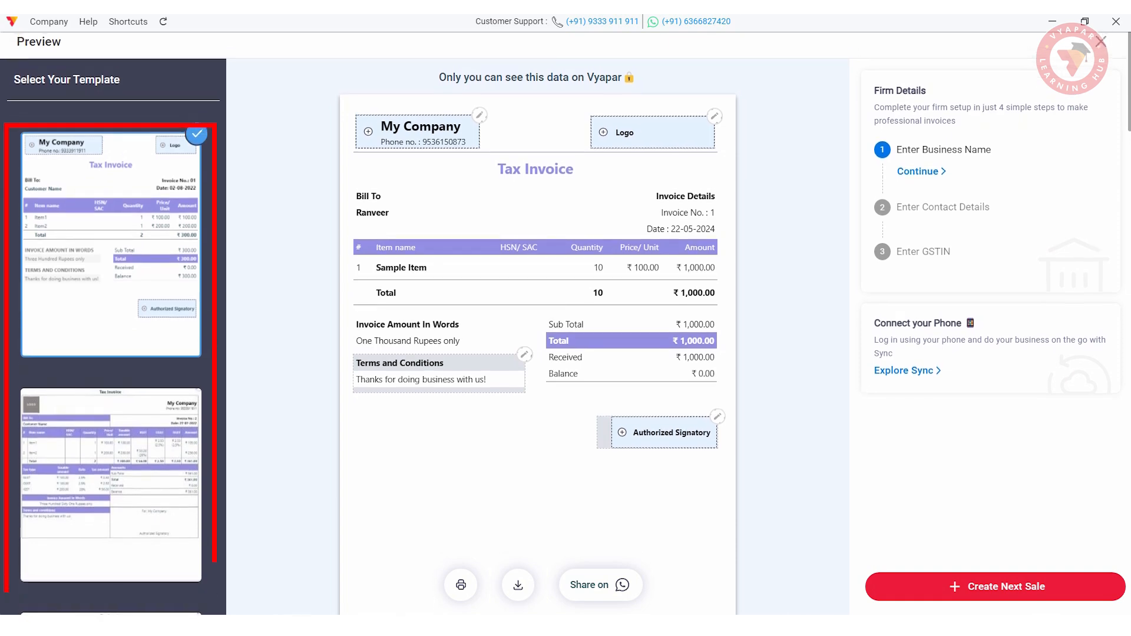
click(197, 393)
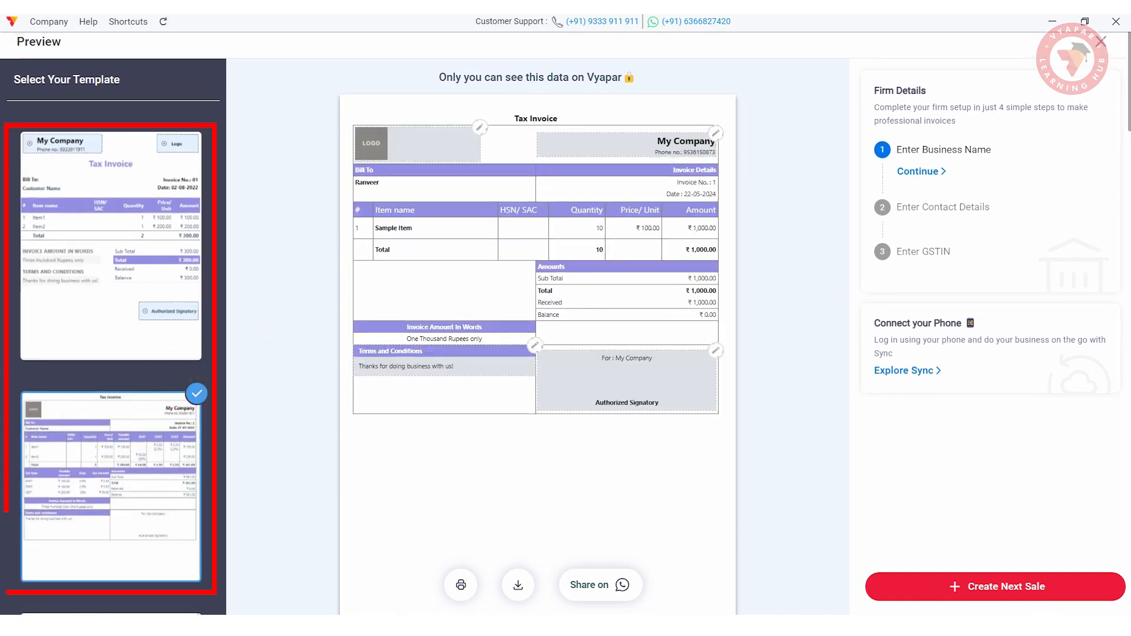
scroll(537, 330, down, 3)
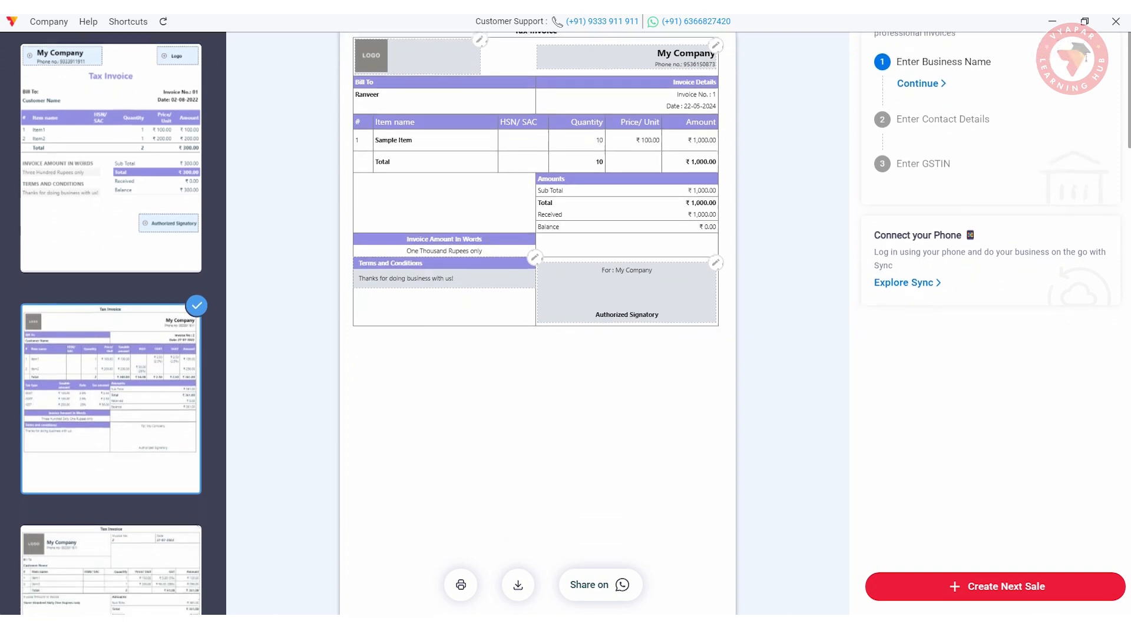
click(110, 568)
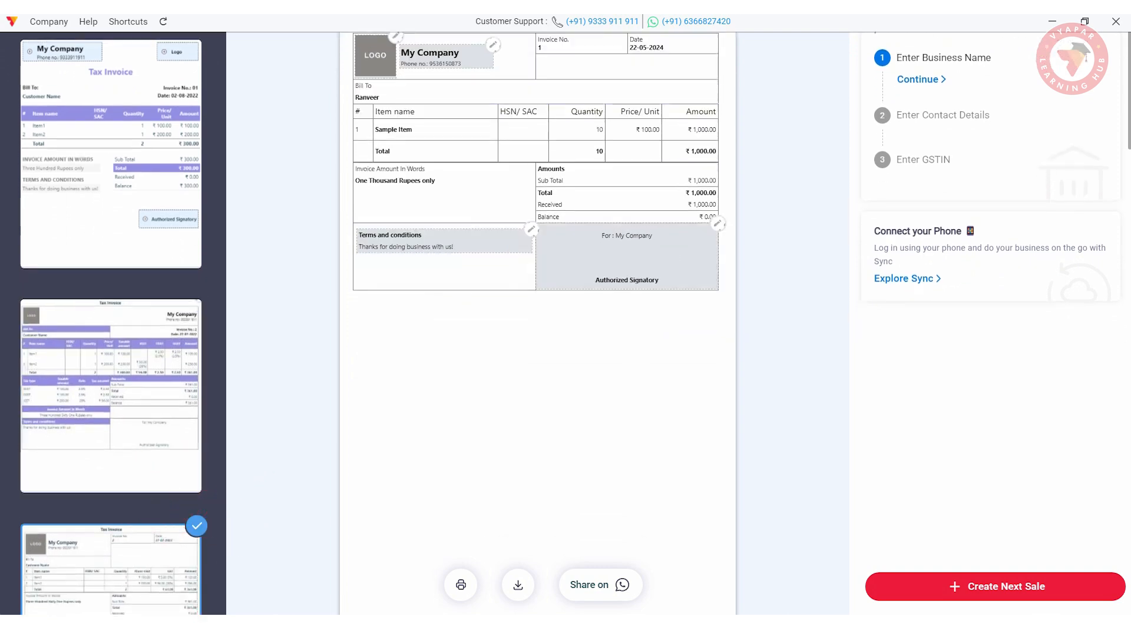
scroll(537, 330, up, 3)
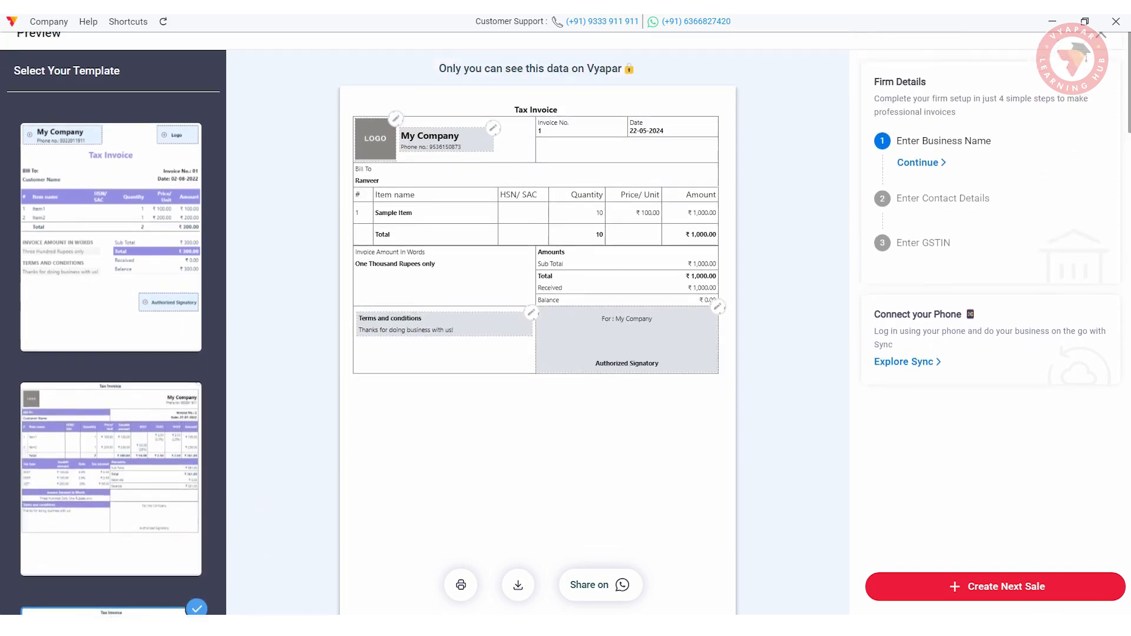
click(194, 121)
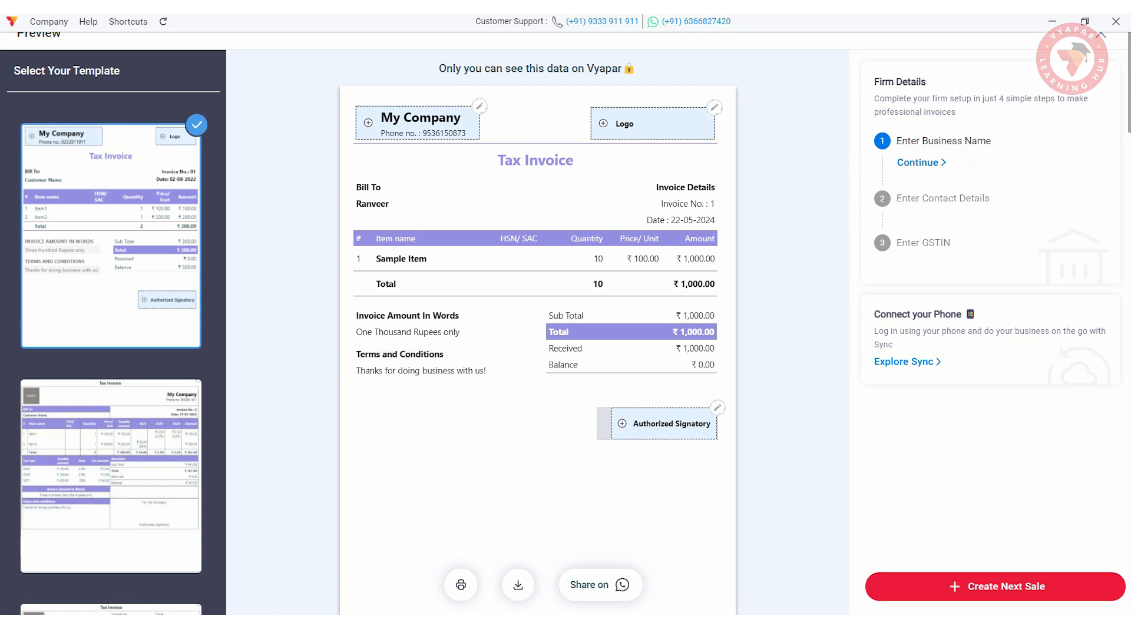
- Save the business name General Store with its contact e-mail and business address
text(General Store)
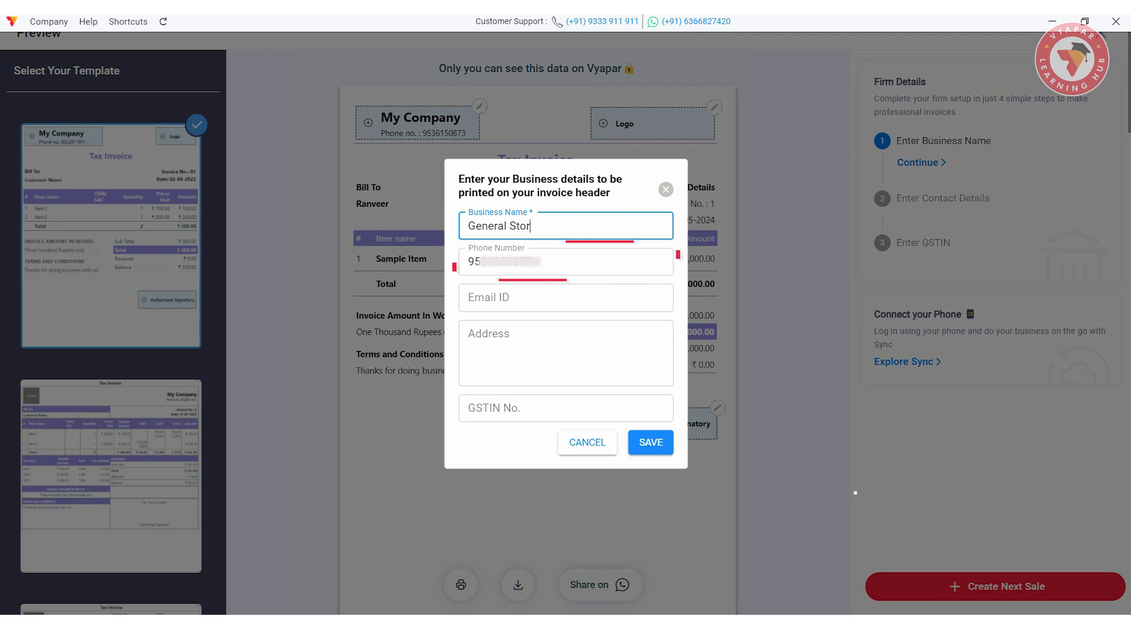
key(Tab)
key(Tab)
key(Tab)
text(HSR Layout, Bangalore)
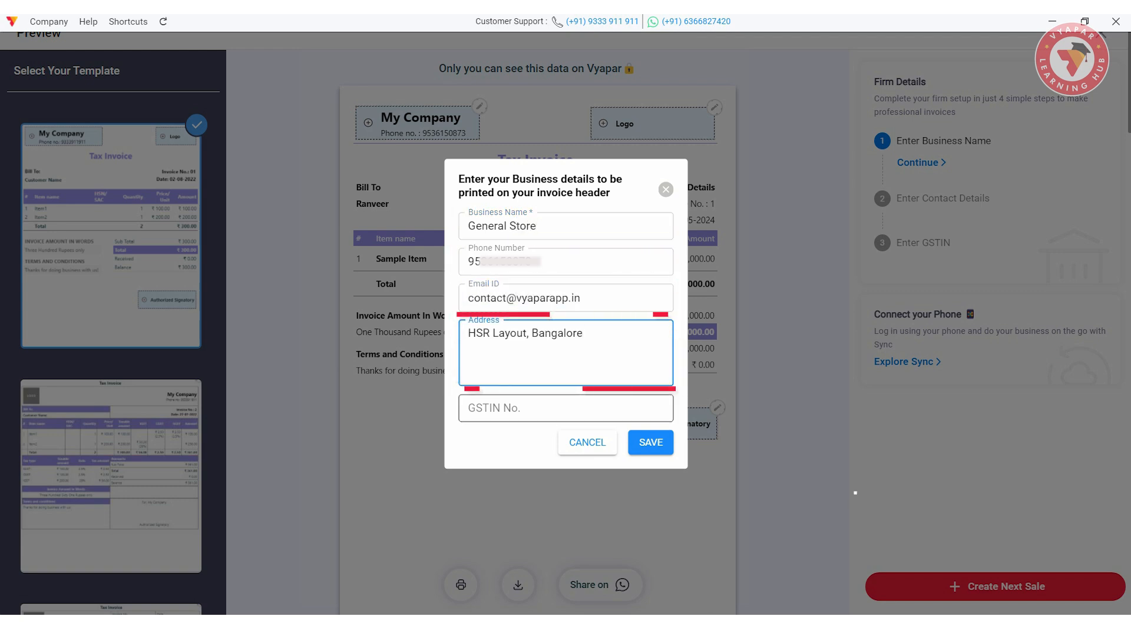
click(651, 443)
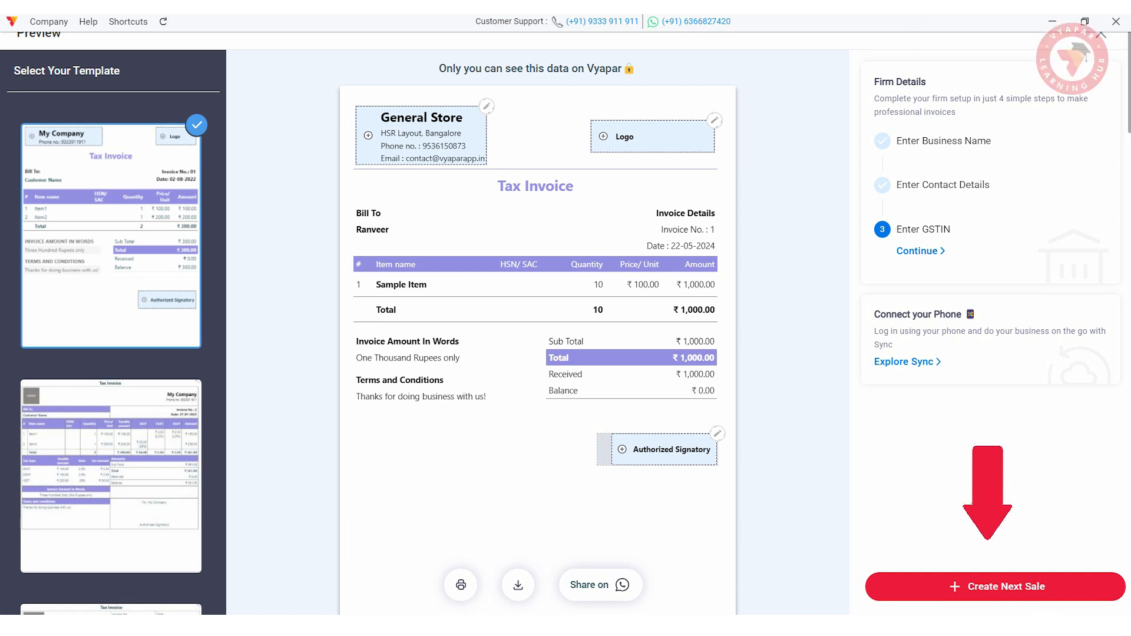
- Close the invoice preview to return to the Home dashboard
click(1102, 35)
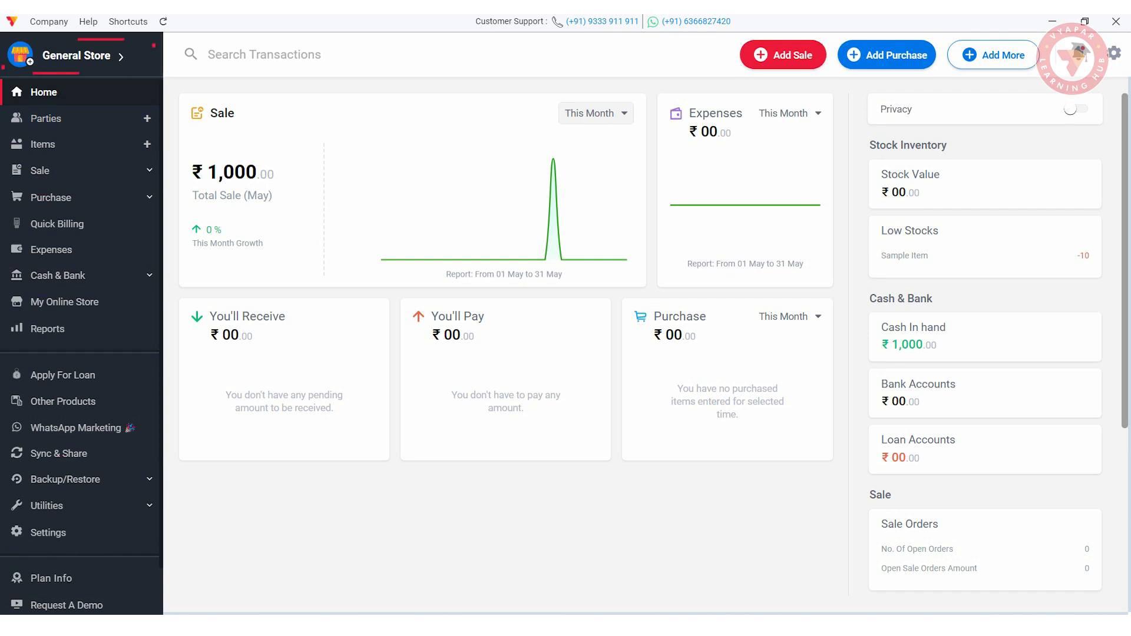
- Upload a logo image in General Store's firm details
click(76, 55)
click(460, 325)
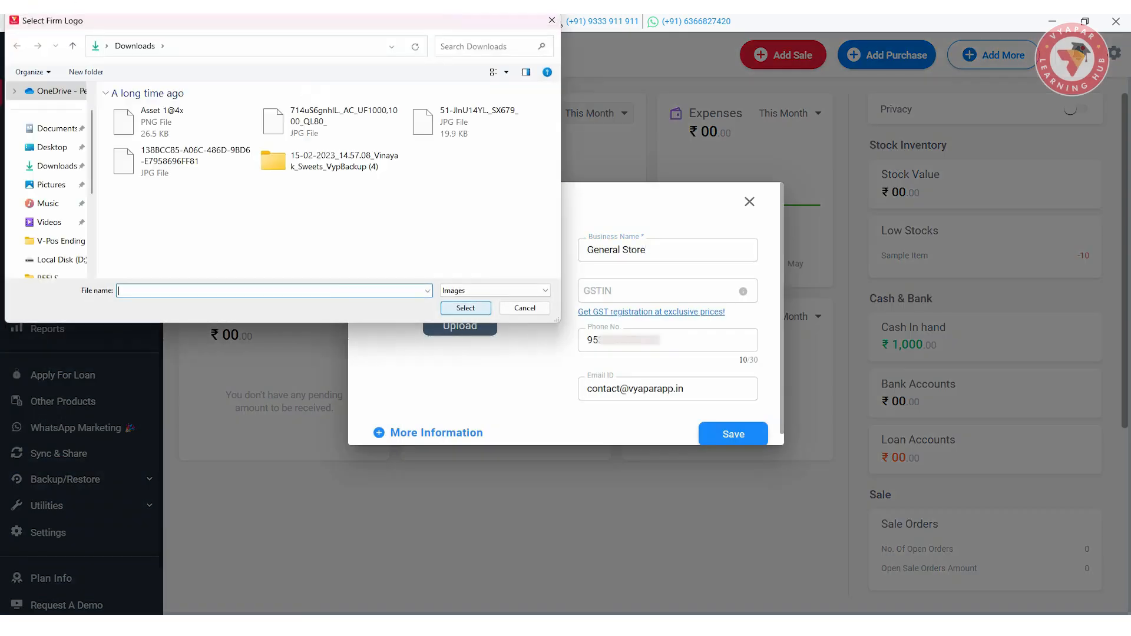
double_click(158, 120)
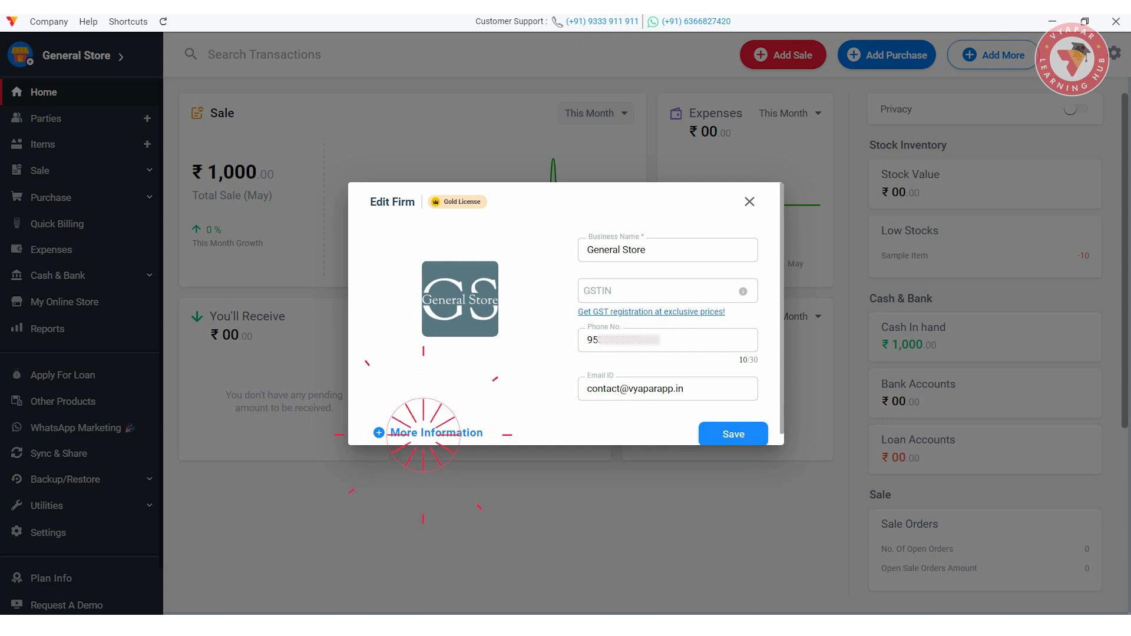
- Set business type Retail, enter the pincode, choose Karnataka, add a signature image, and save
click(427, 433)
click(668, 344)
click(668, 374)
click(460, 425)
text(560102)
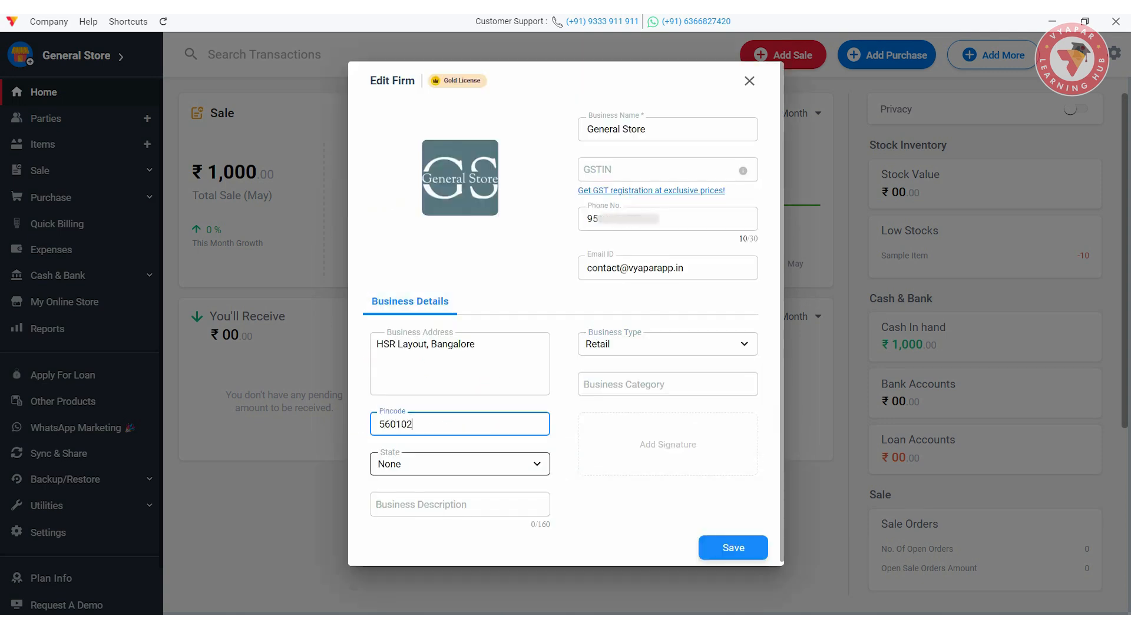
click(459, 464)
scroll(460, 421, down, 1)
click(413, 397)
click(667, 451)
double_click(171, 121)
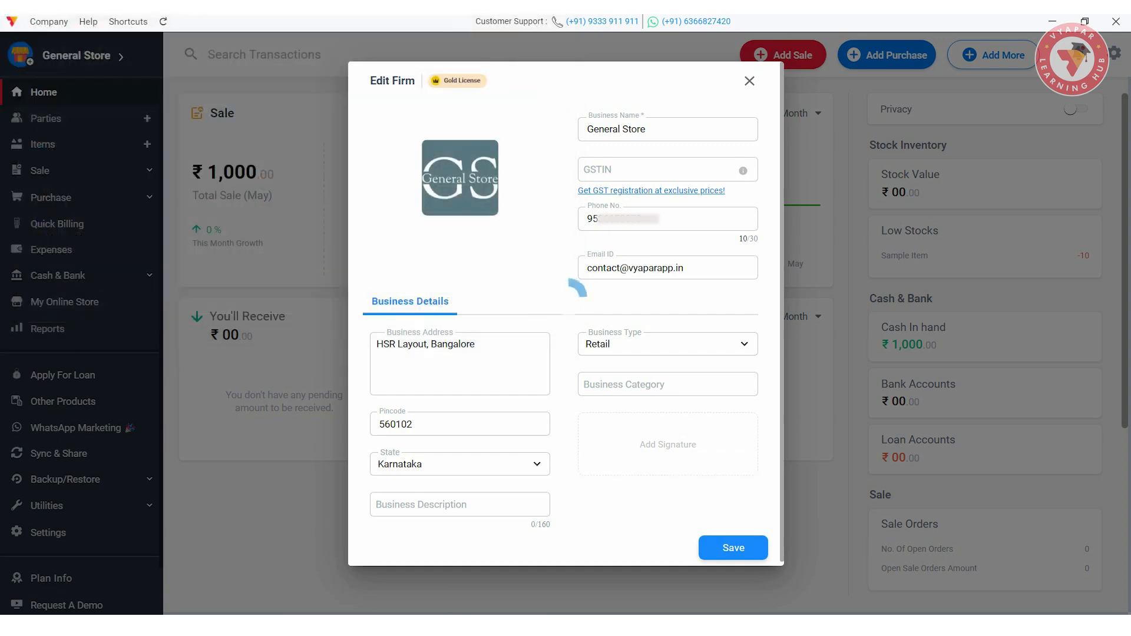
click(733, 548)
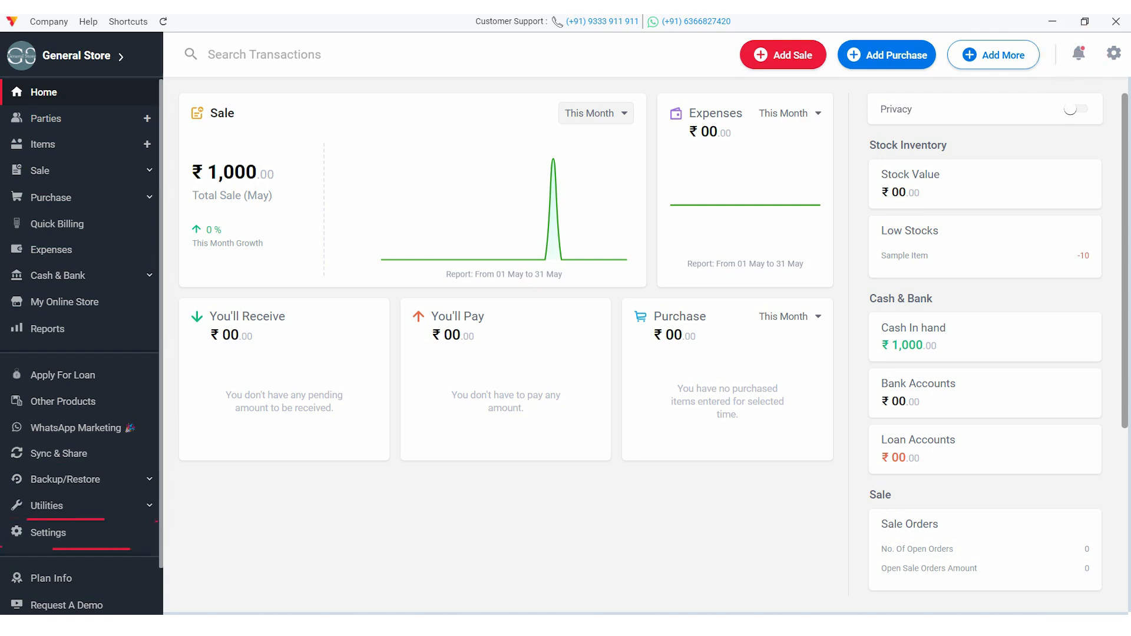
- Browse the Transaction, Print, Taxes, User Management and Transaction Message settings pages
click(47, 532)
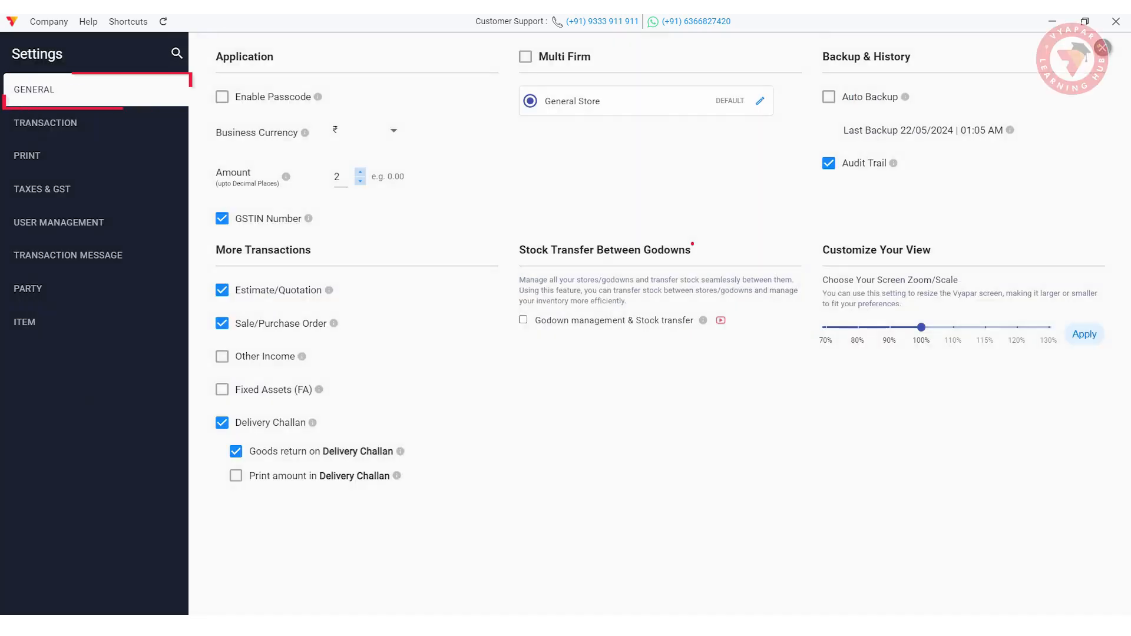
click(46, 123)
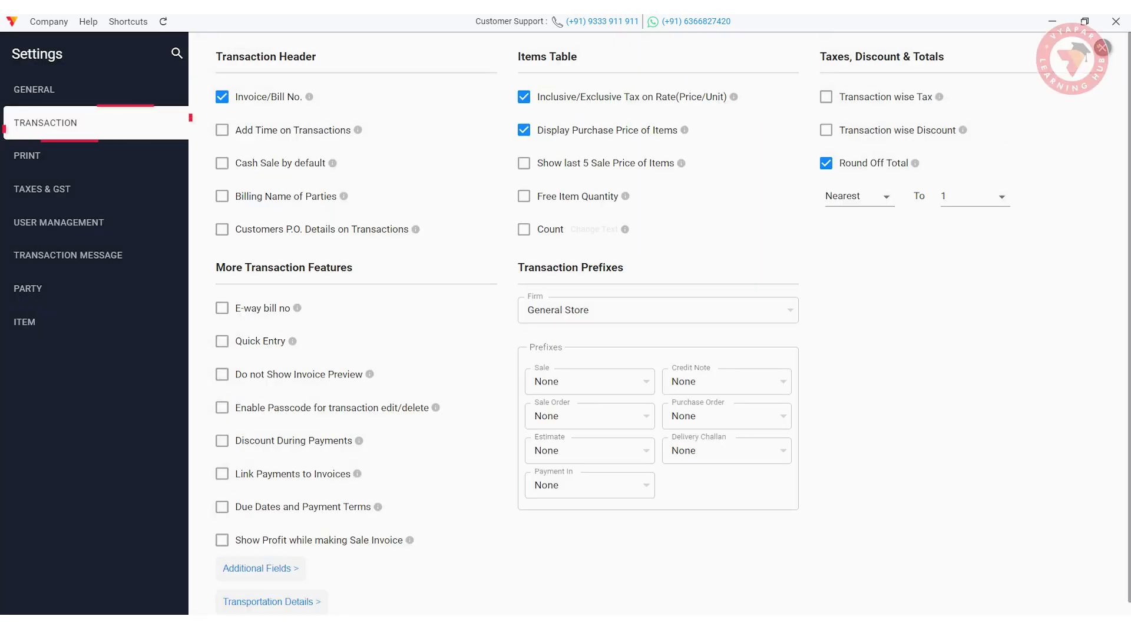
click(27, 156)
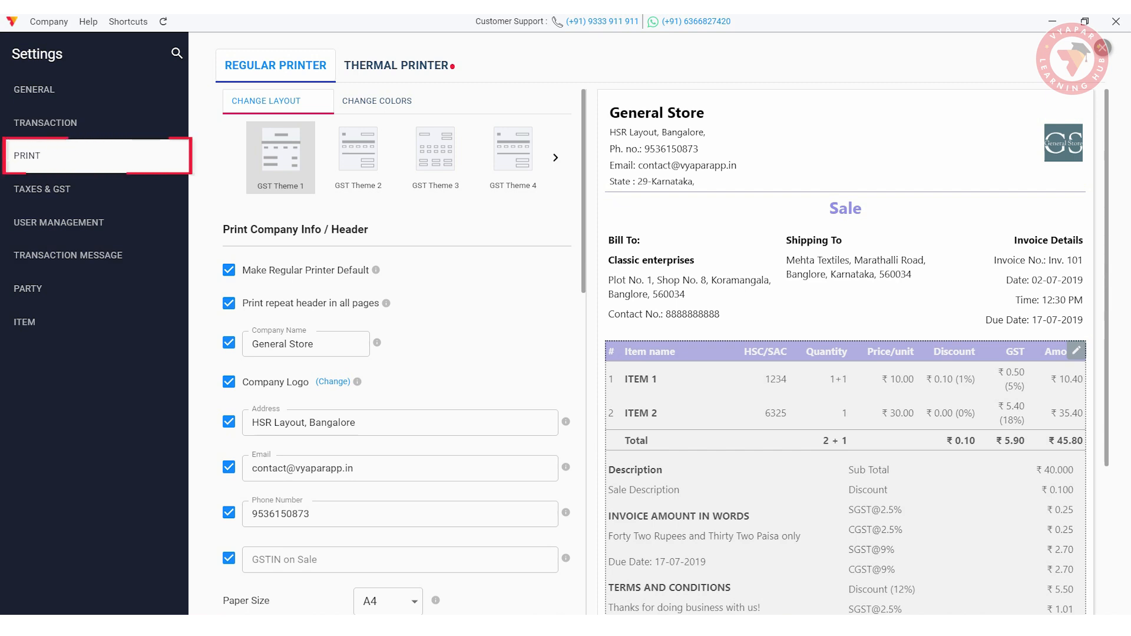
click(42, 189)
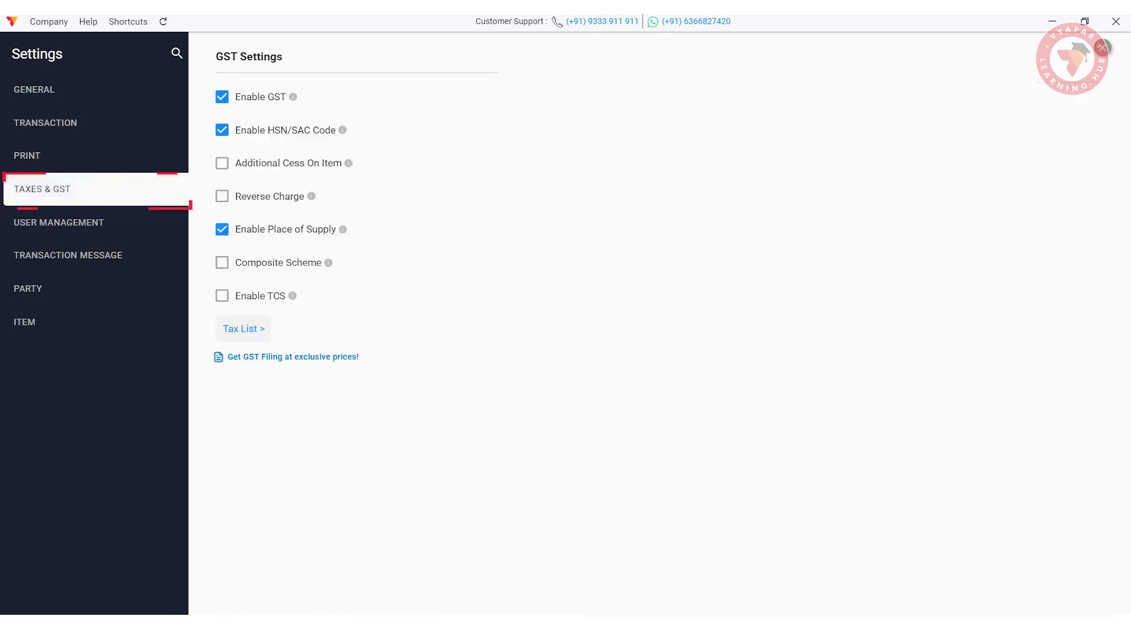
click(59, 223)
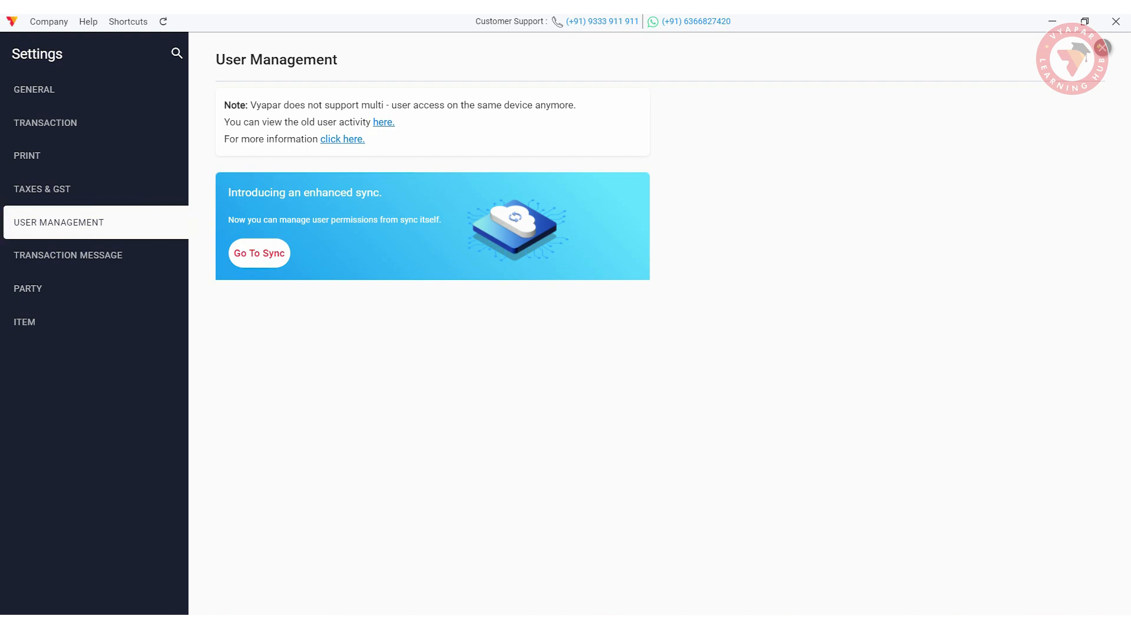
click(68, 255)
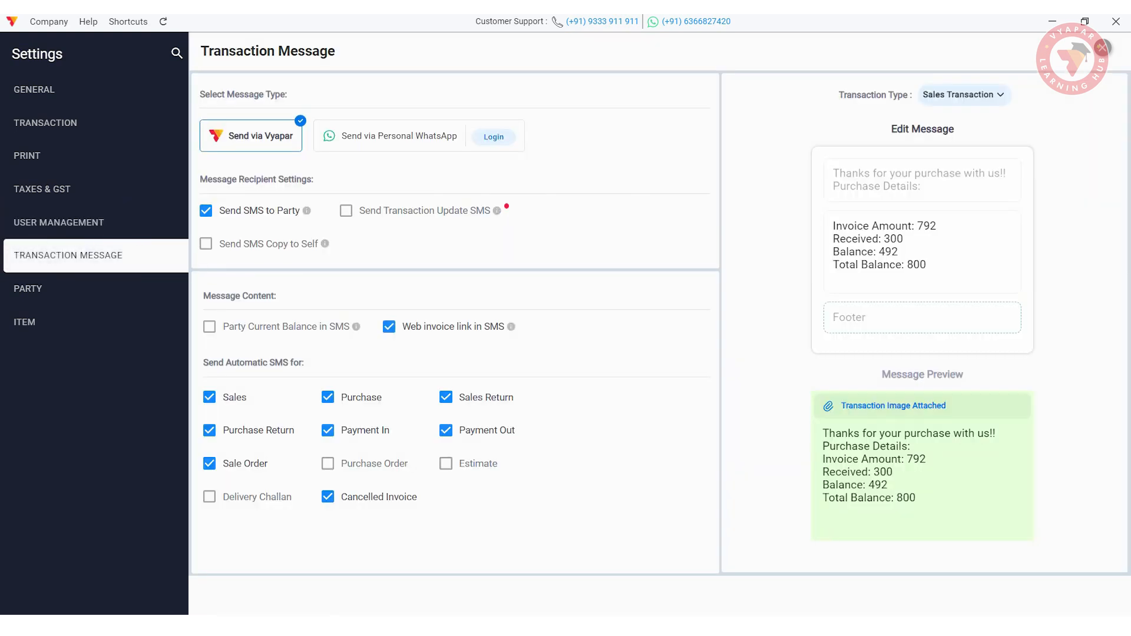
- In Item settings, enable the Size additional field and rename it Colour
click(119, 289)
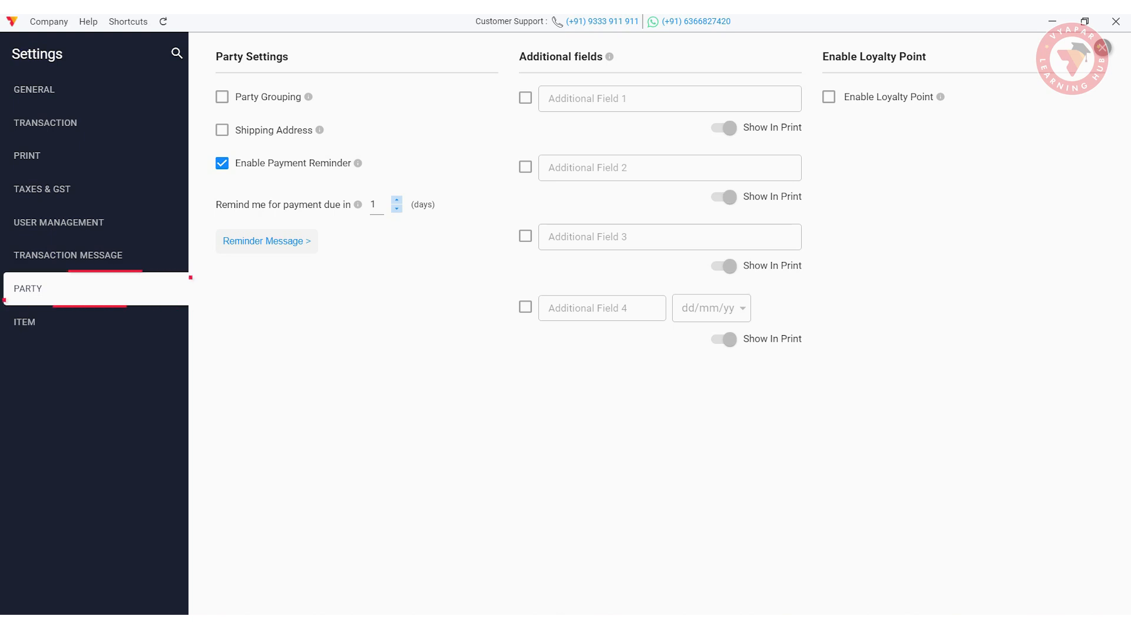
click(114, 323)
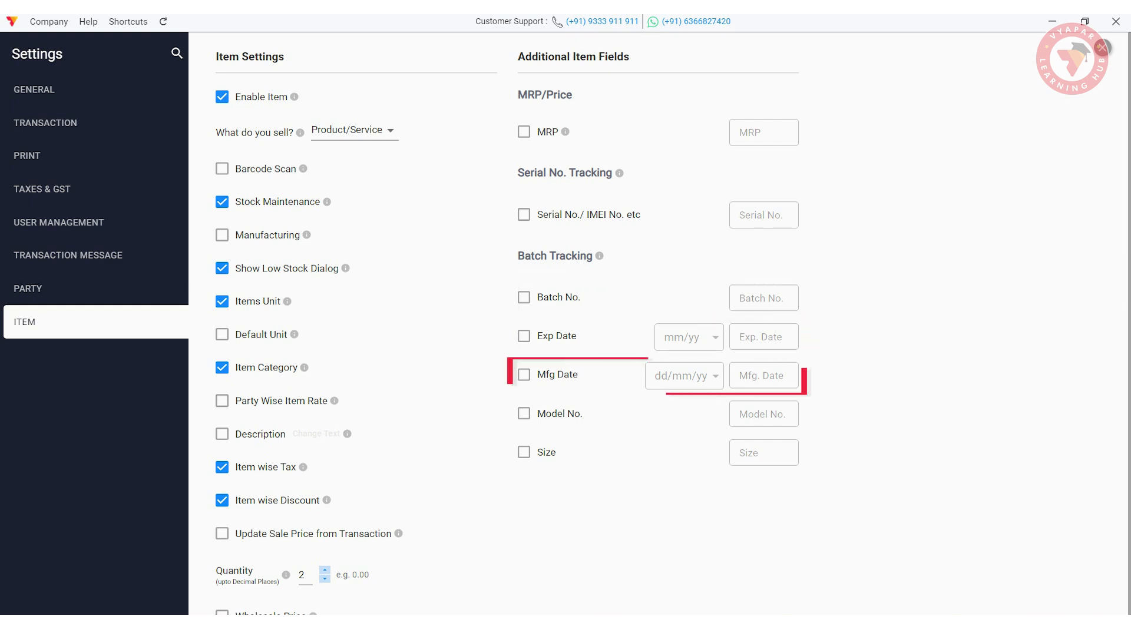
click(524, 453)
text(Colo)
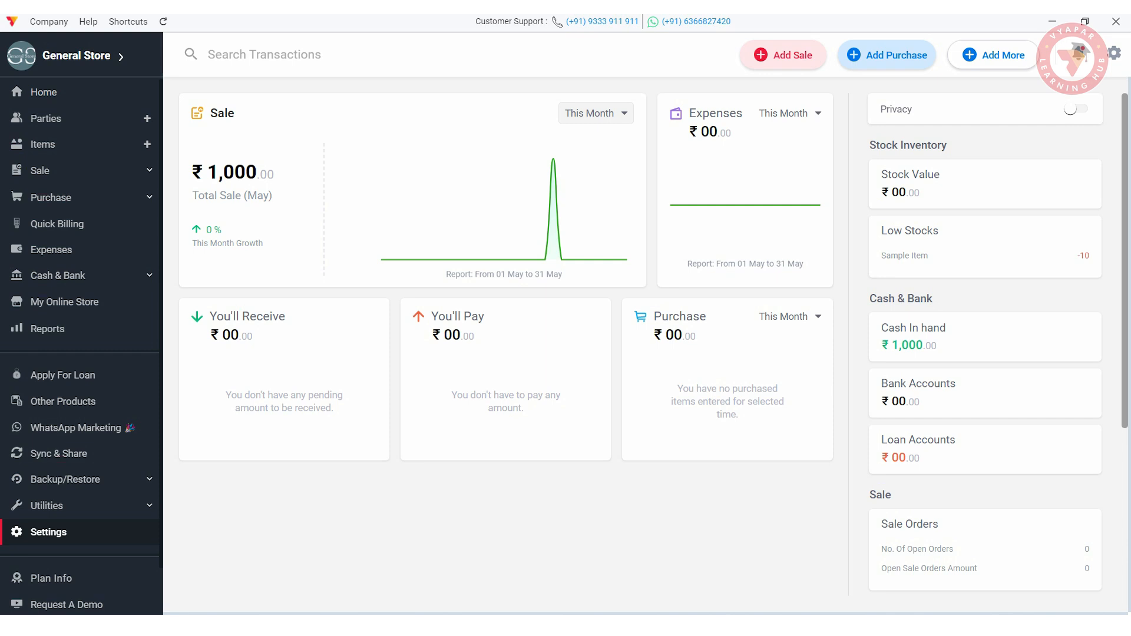
- Delete Sample Item's sale invoice, then delete Sample Item itself
click(44, 144)
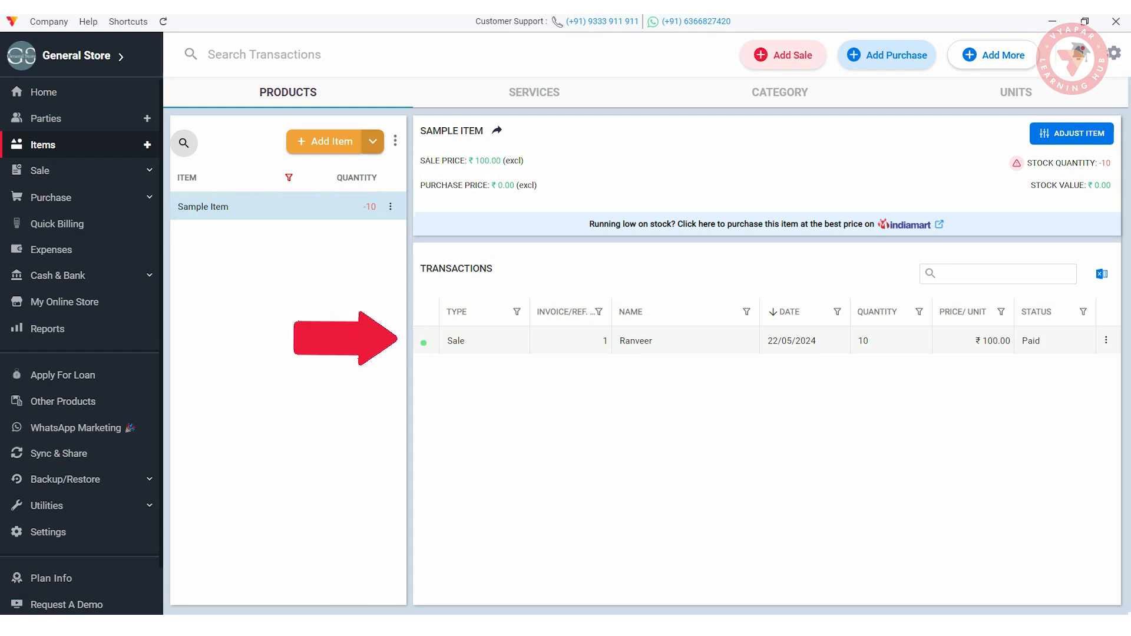
click(1107, 340)
click(1063, 413)
click(509, 424)
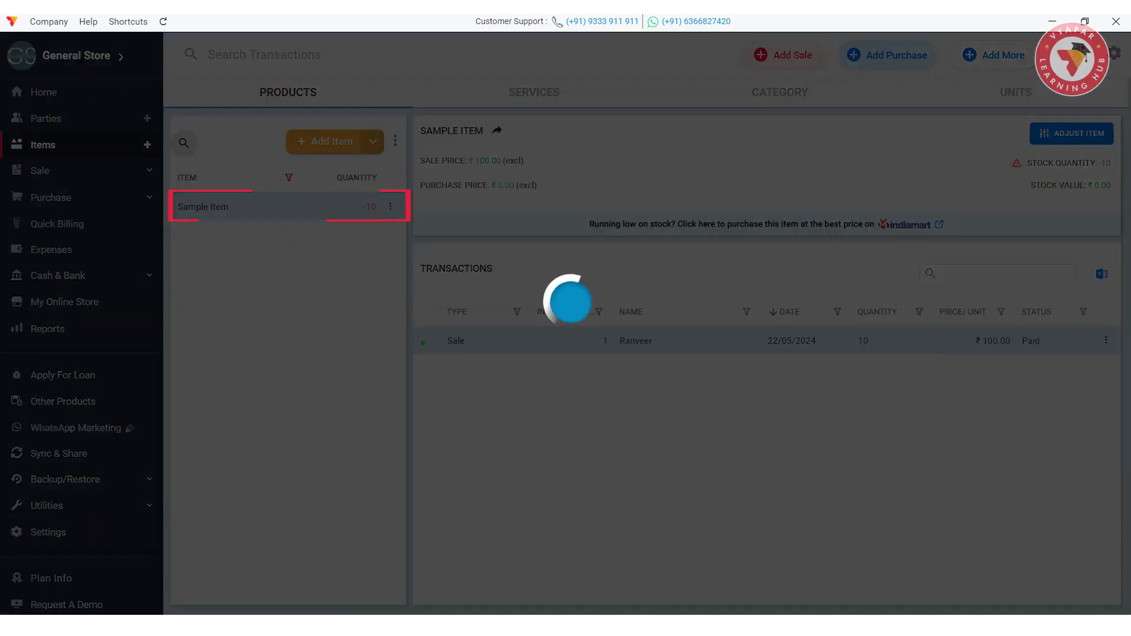
click(390, 207)
click(409, 253)
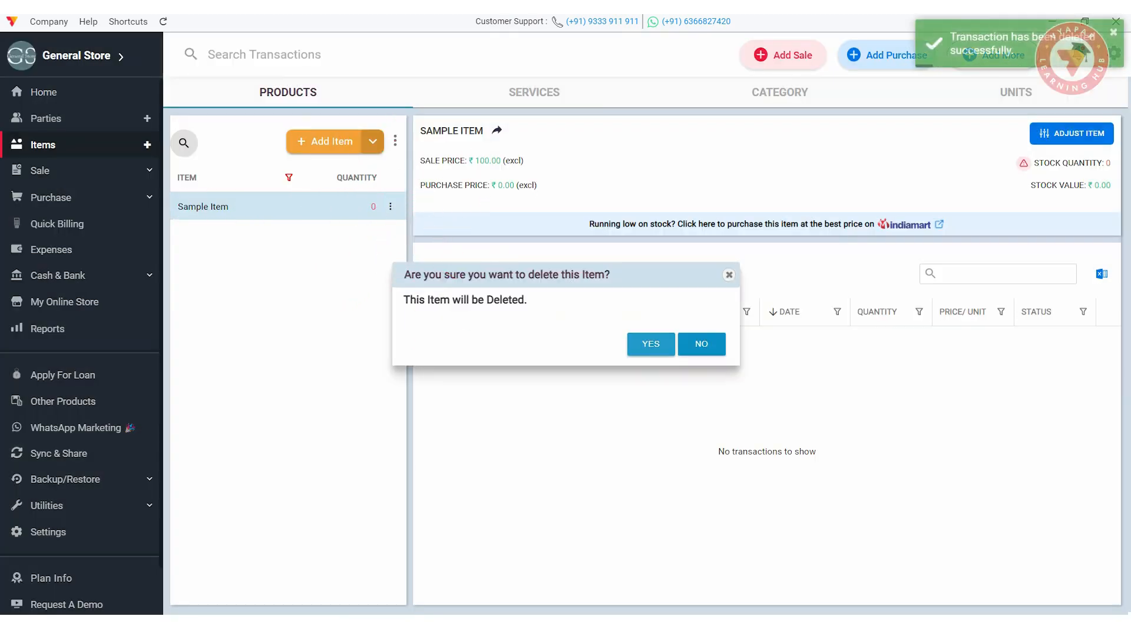
click(650, 344)
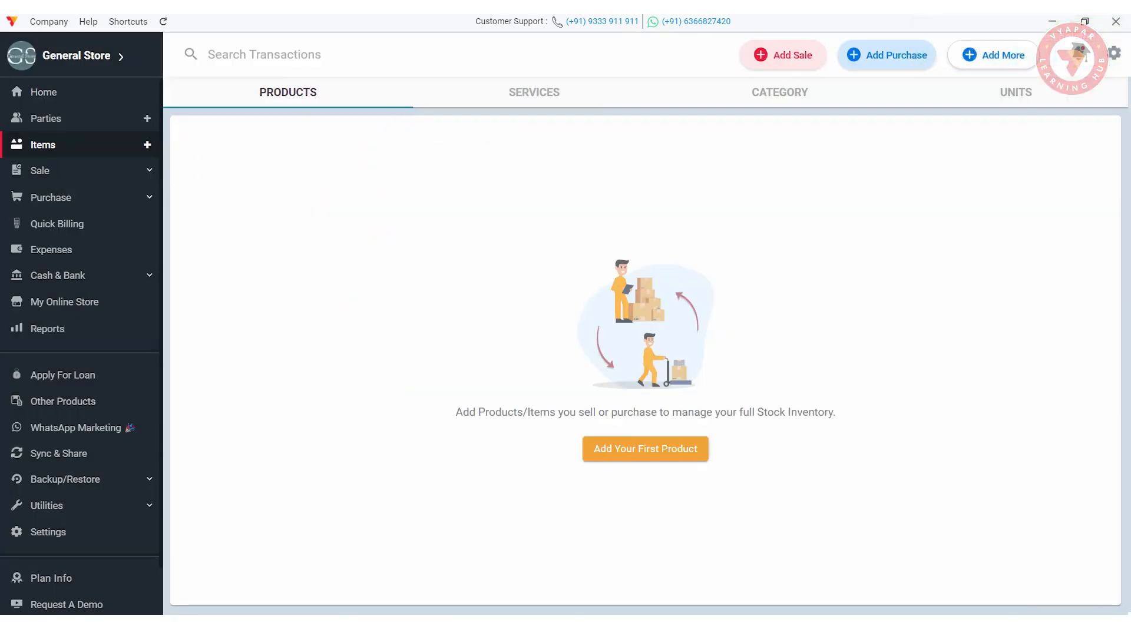
- View the deleted sale transaction in Utilities > Recycle Bin
scroll(82, 330, down, 1)
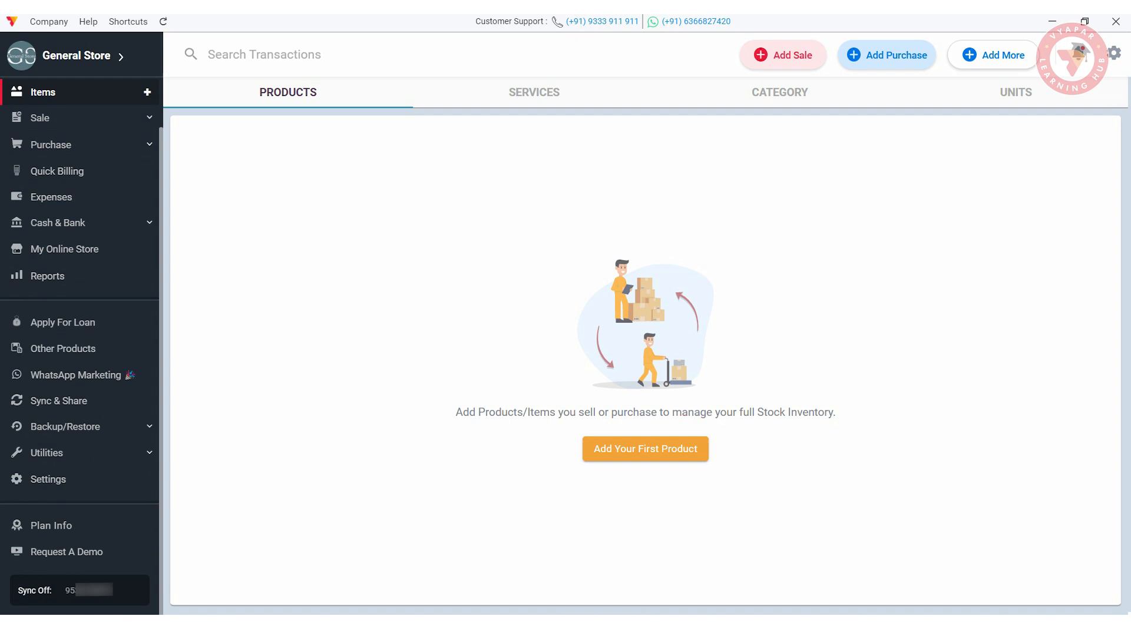
click(47, 453)
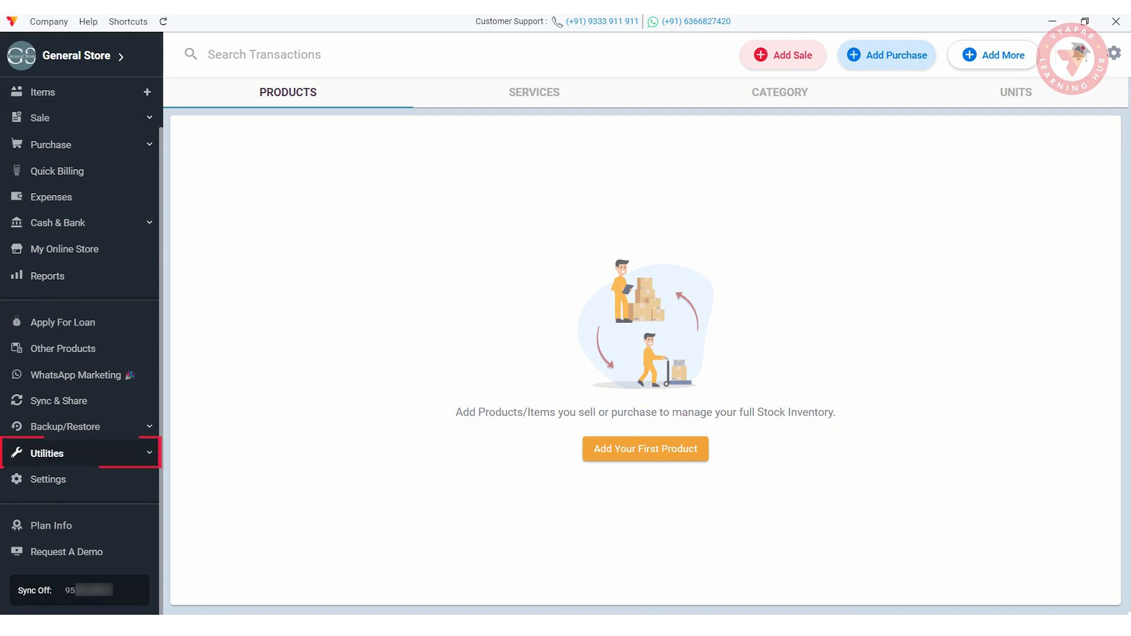
scroll(64, 420, down, 1)
click(52, 536)
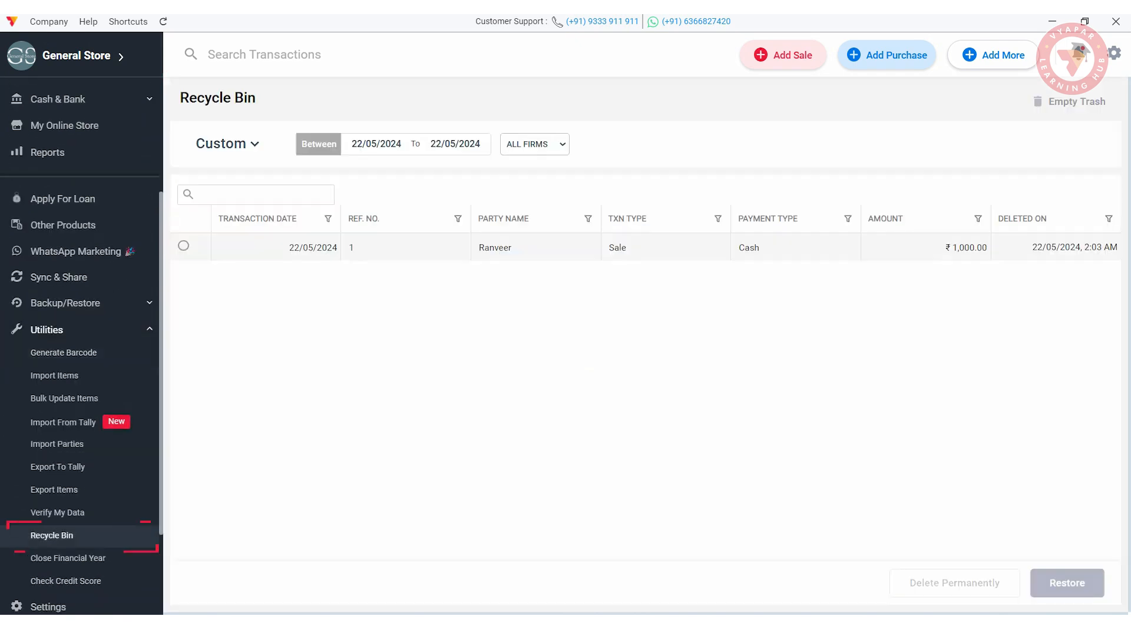
click(184, 246)
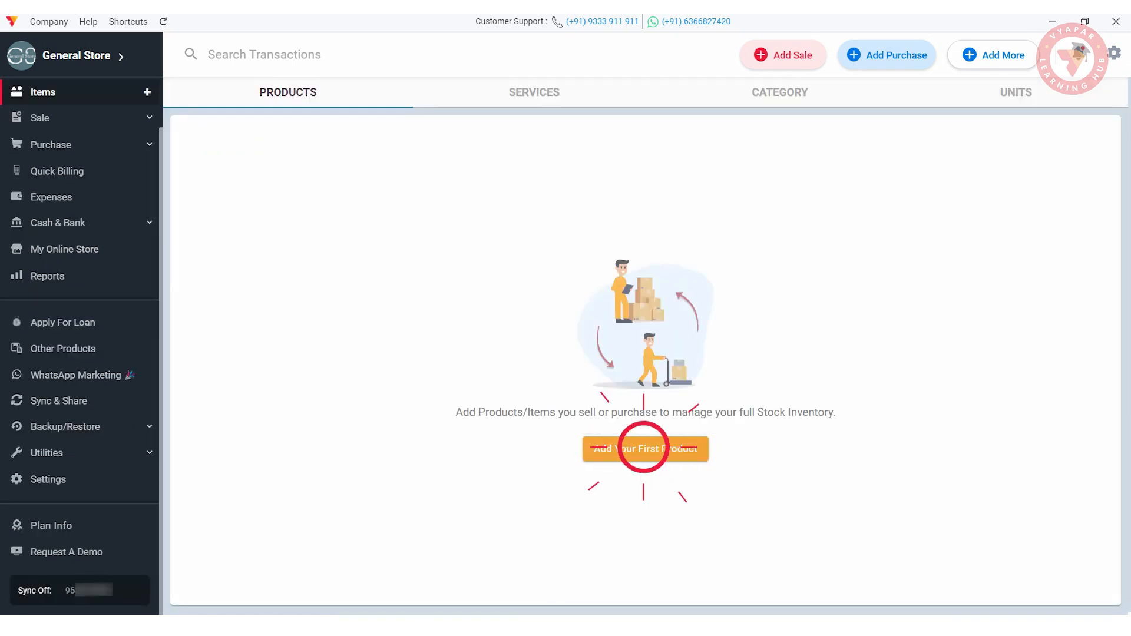
- Start product Item 1 with HSN 68365 and units BOX/BOTTLES at 1 BOX = 10 BOTTLES
click(645, 449)
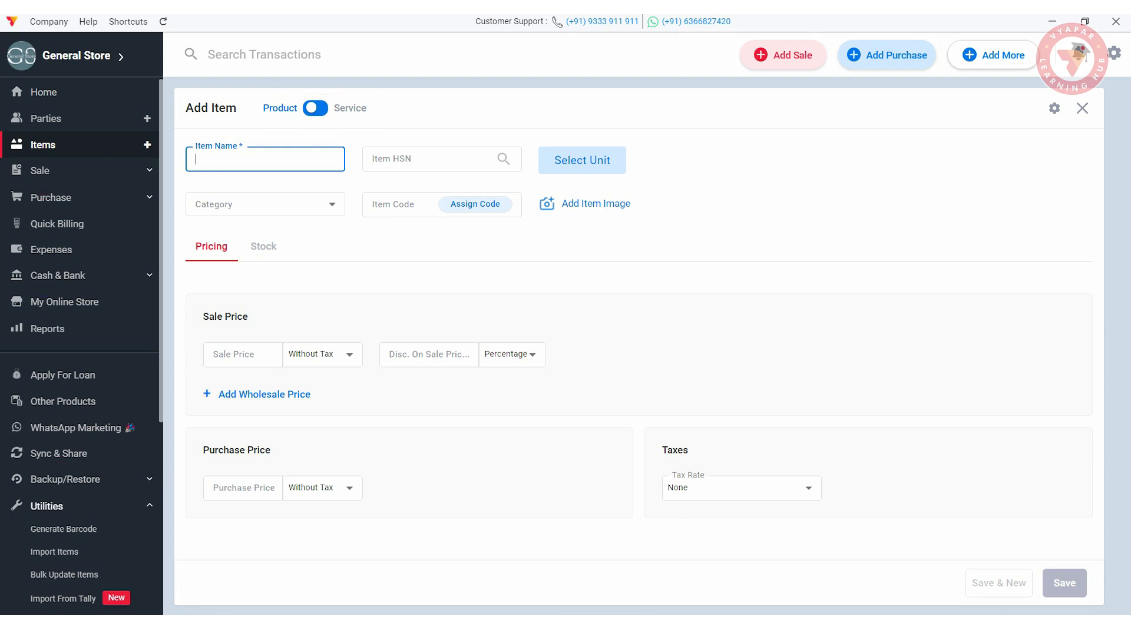
click(316, 108)
text(Item 1)
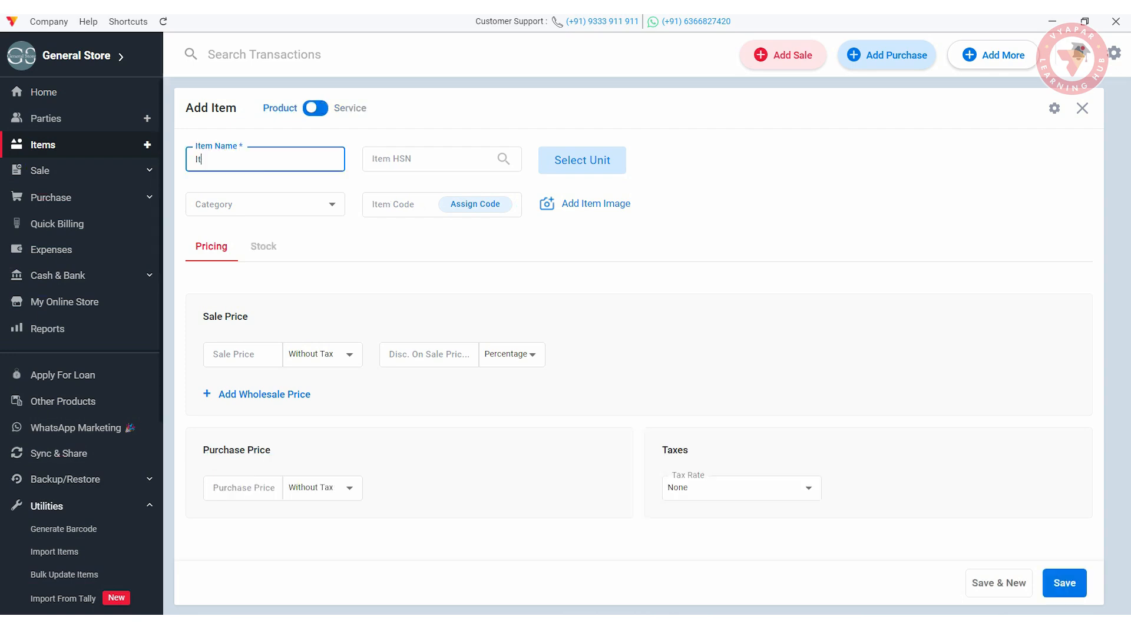
click(433, 159)
text(68365)
click(582, 160)
click(492, 315)
click(460, 378)
click(641, 315)
click(613, 363)
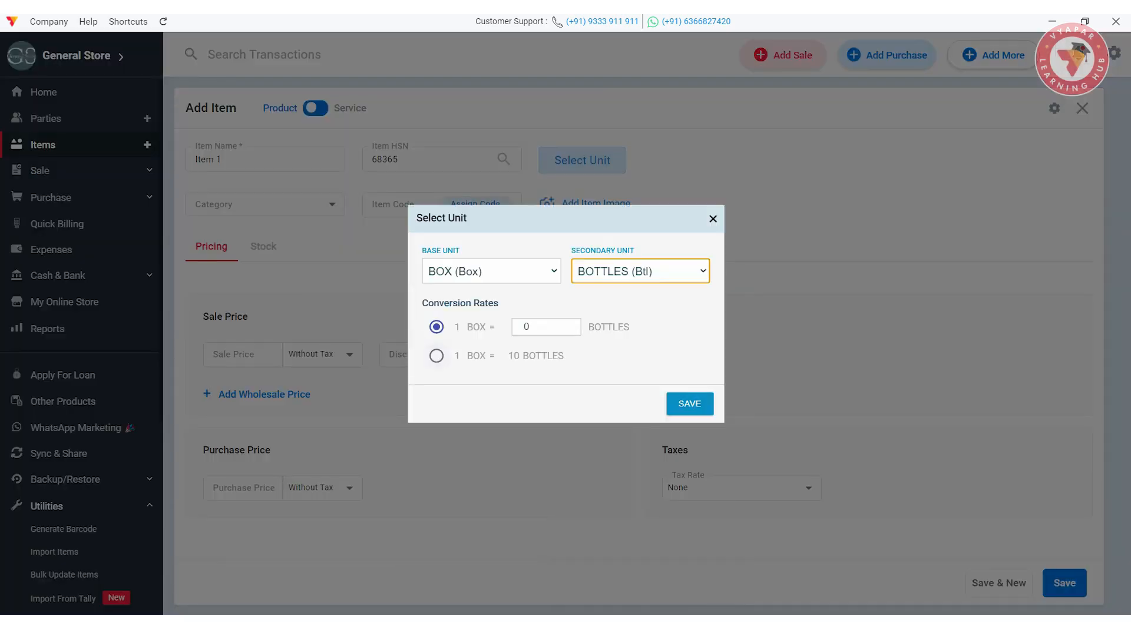
click(436, 356)
click(689, 404)
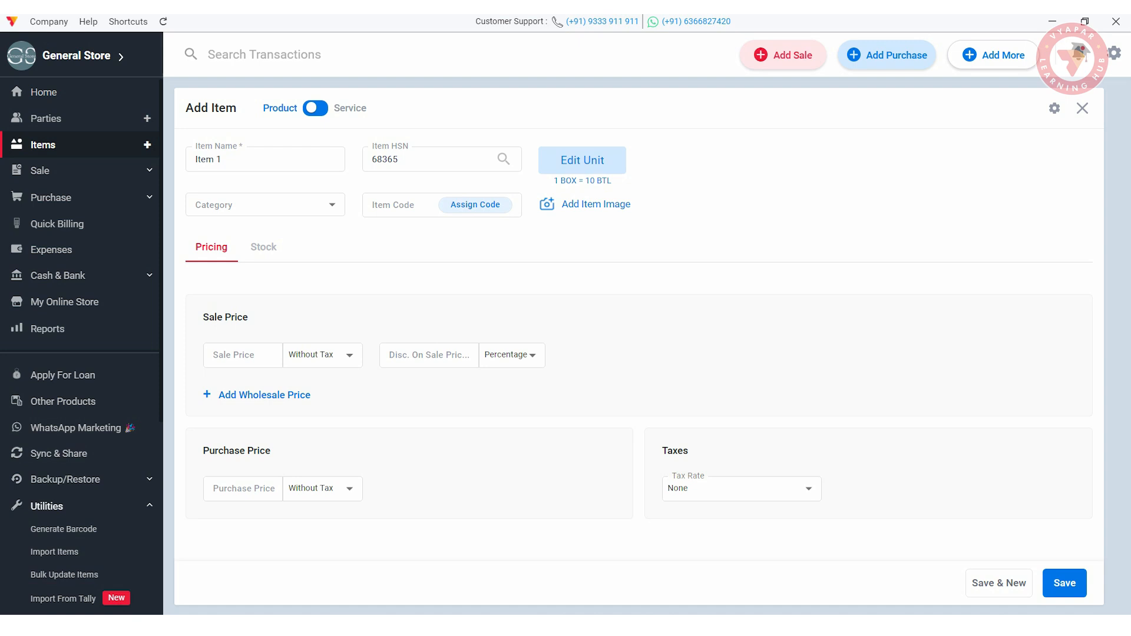
- Add the Aata image, sale price 180, purchase price 120, and GST@5%
click(578, 205)
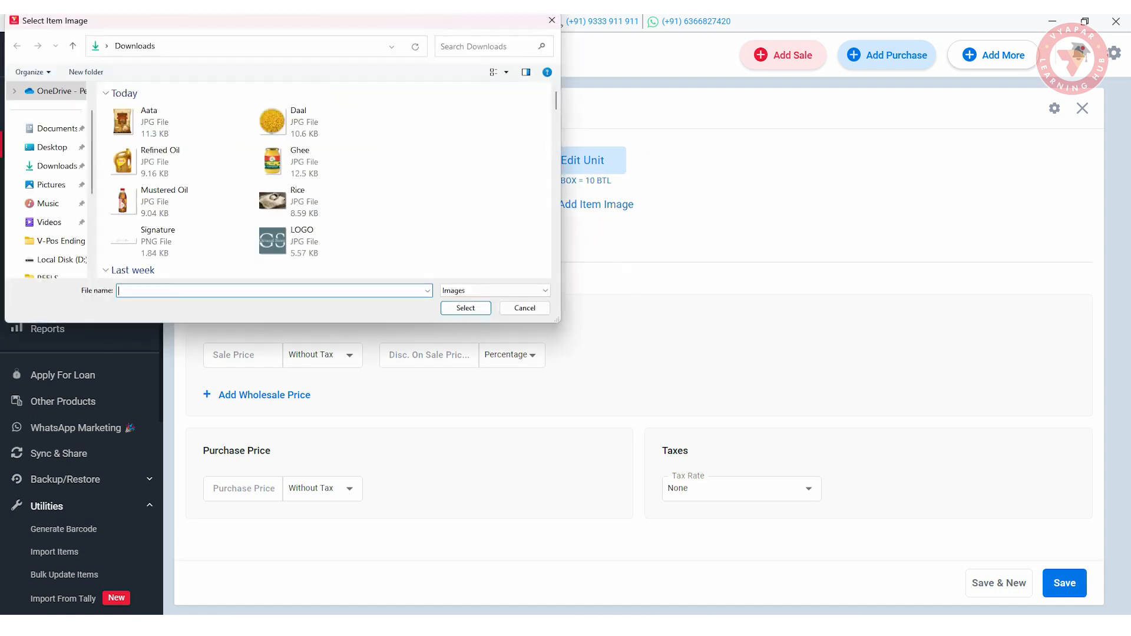
double_click(148, 122)
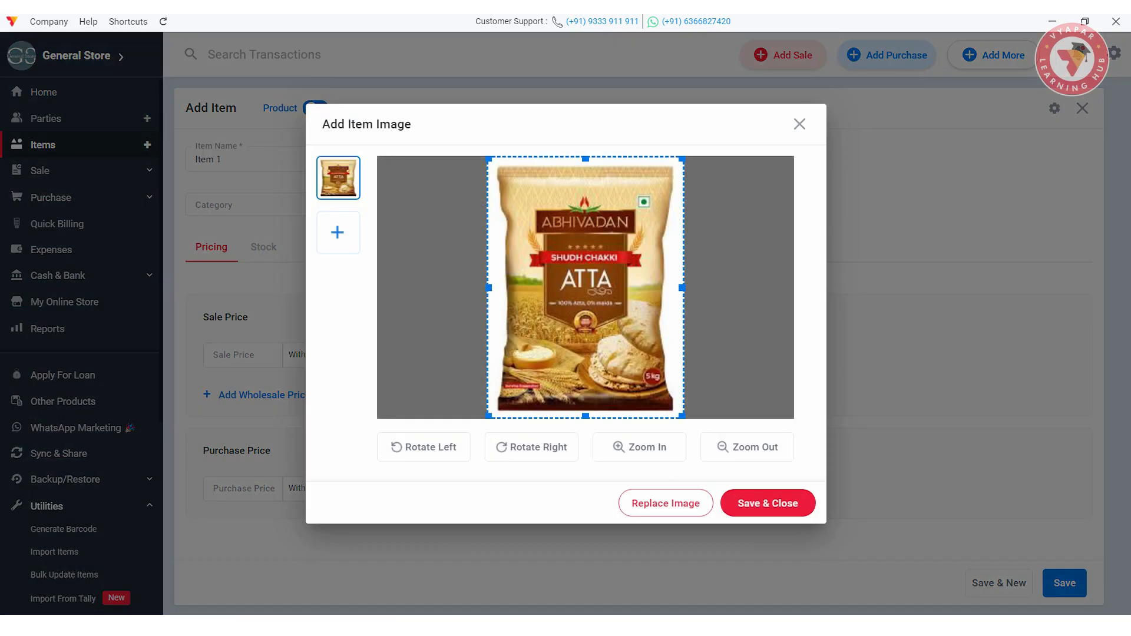
click(769, 504)
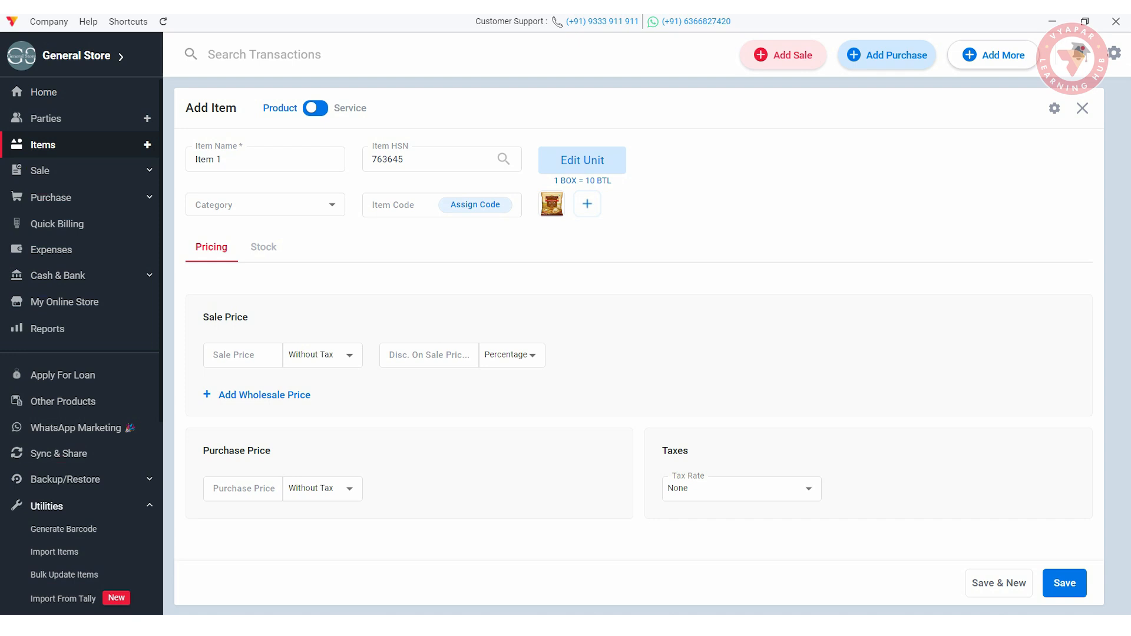
click(242, 355)
text(180)
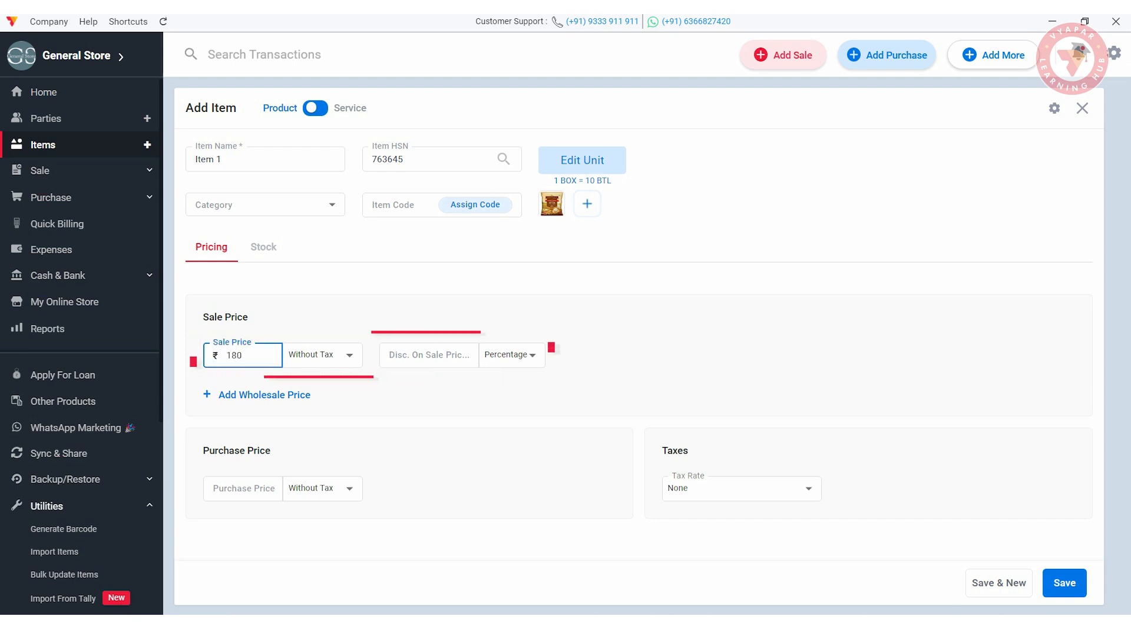
click(243, 489)
text(120)
click(692, 488)
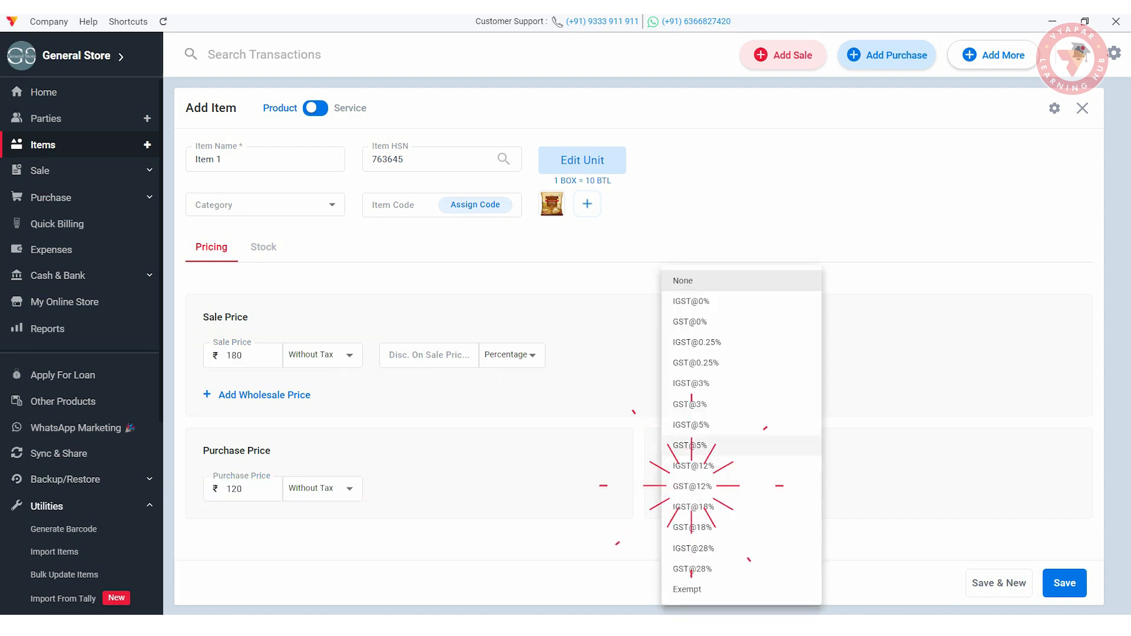
click(690, 445)
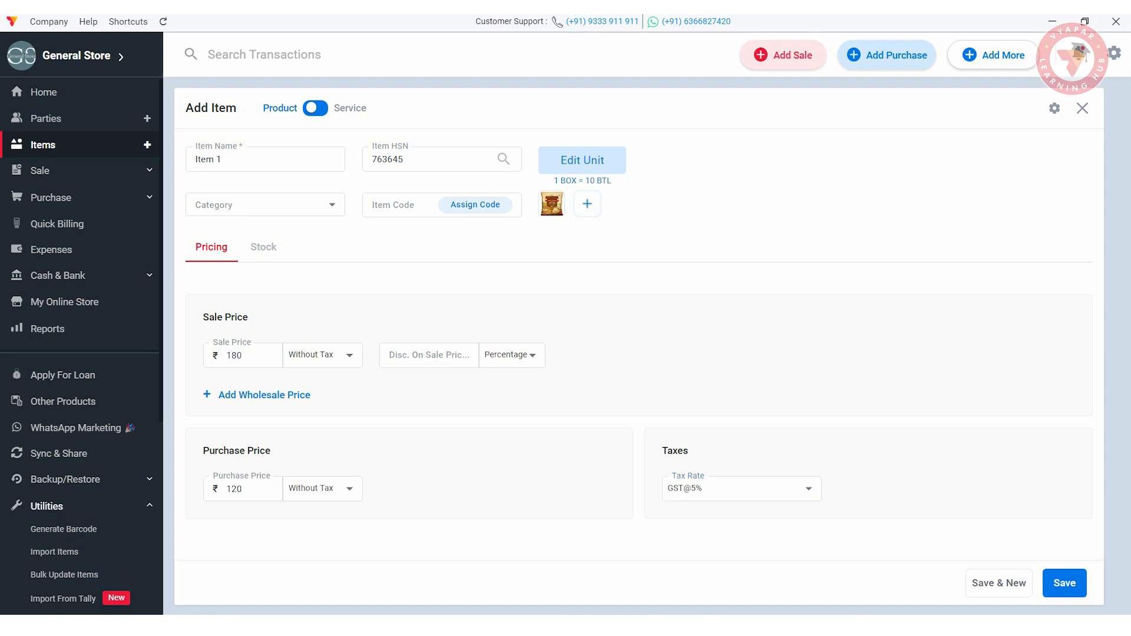
- Set opening stock 10 at price 17, minimum stock 3, and location Godown
click(264, 247)
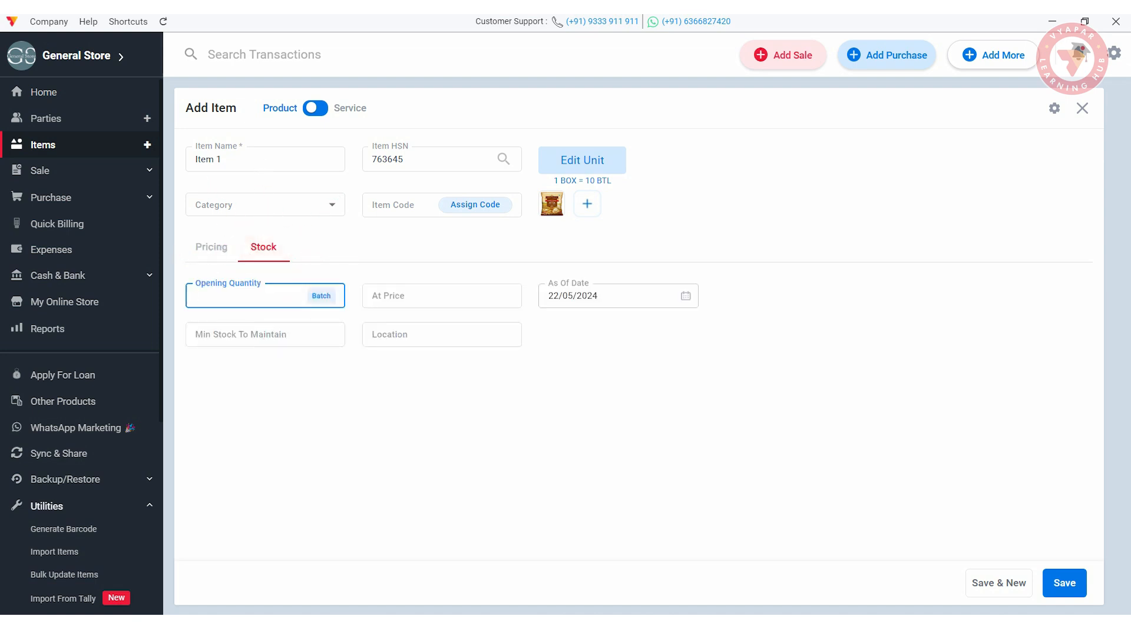
text(10)
key(Tab)
text(1)
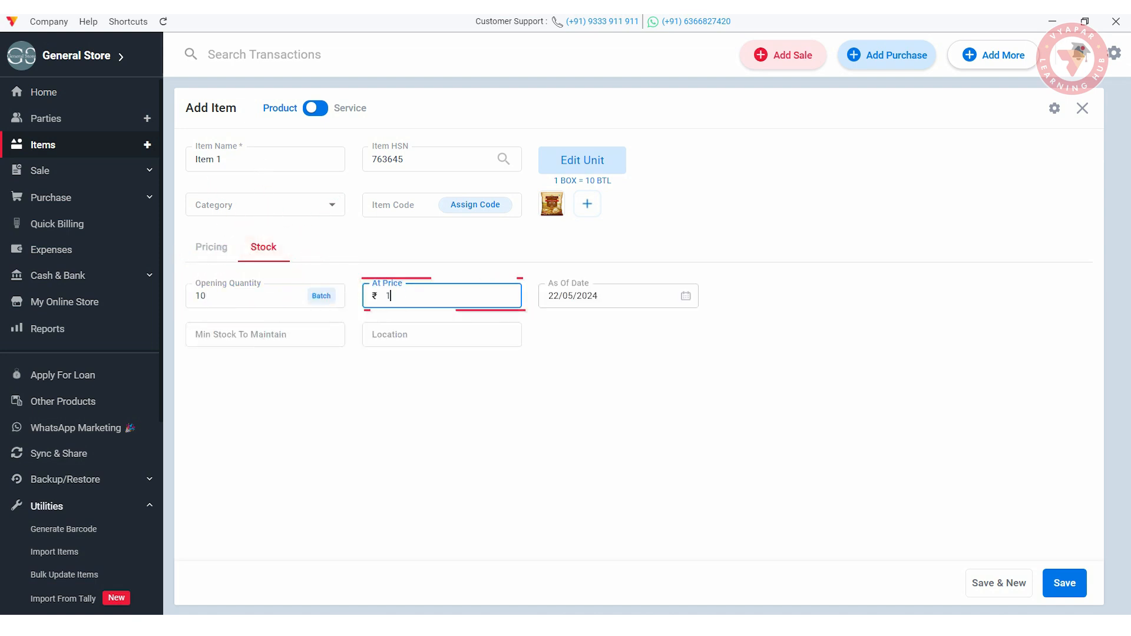
text(70)
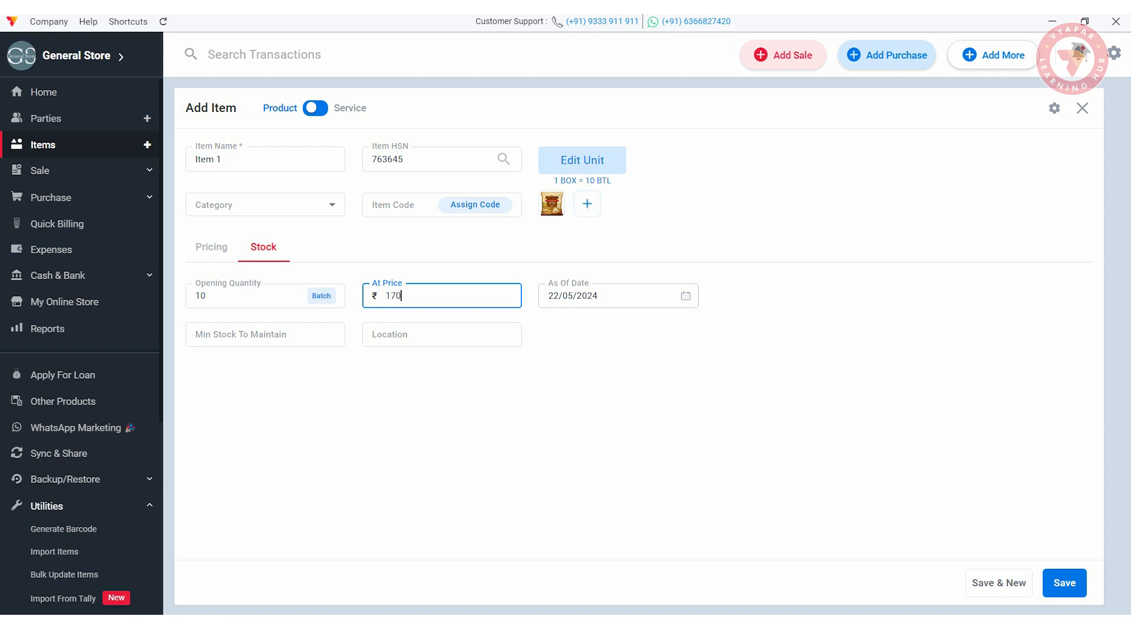
key(Tab)
text(3)
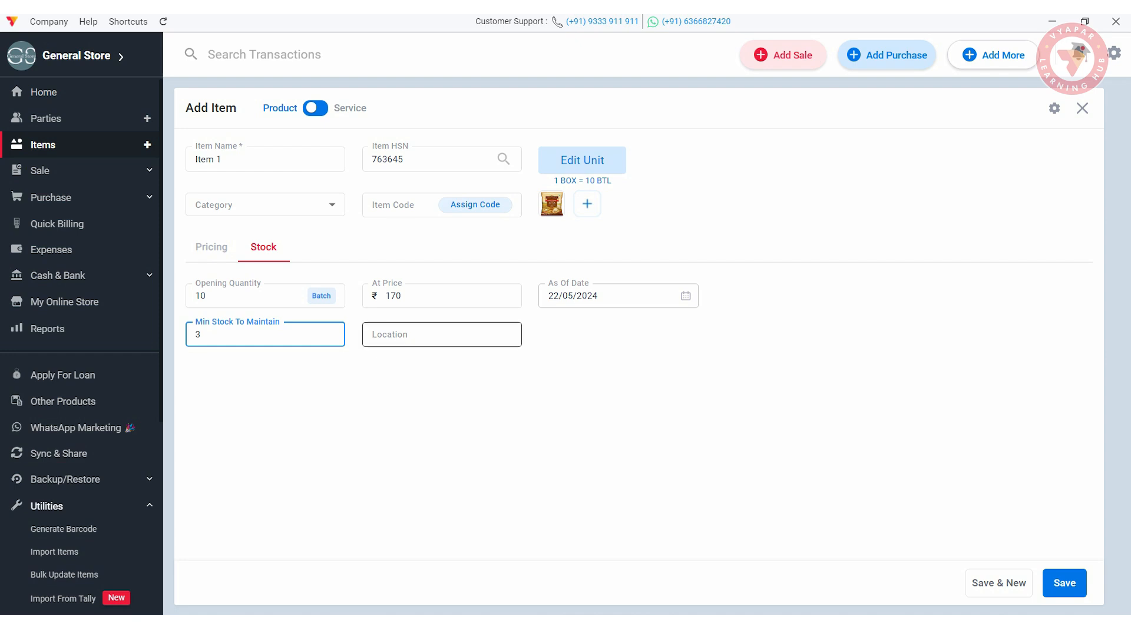
click(442, 334)
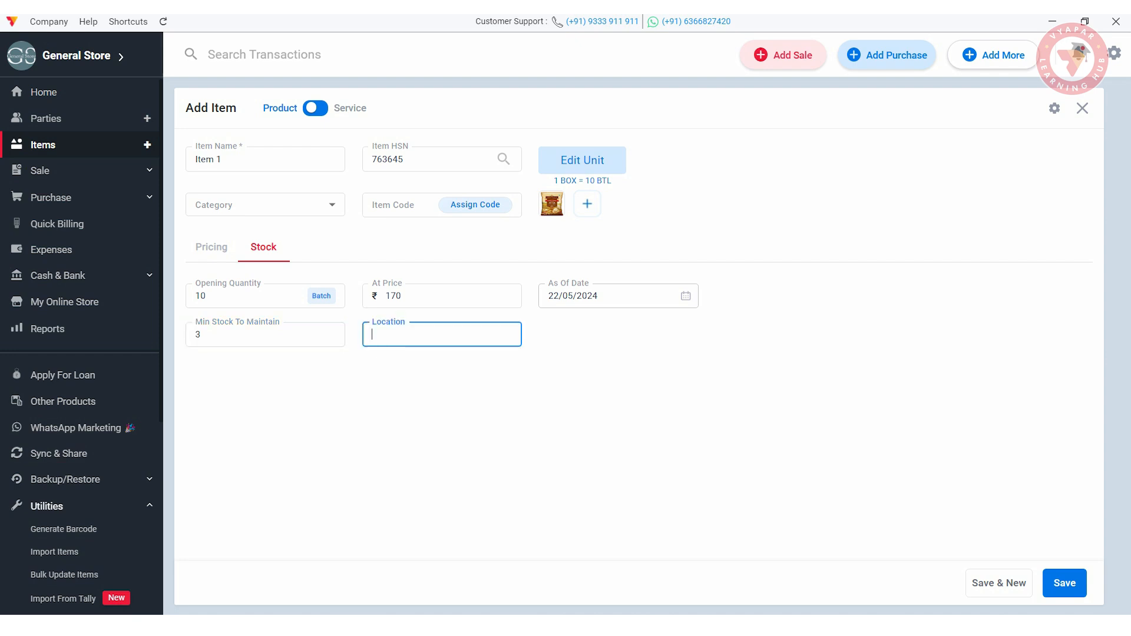
text(Godown)
key(Tab)
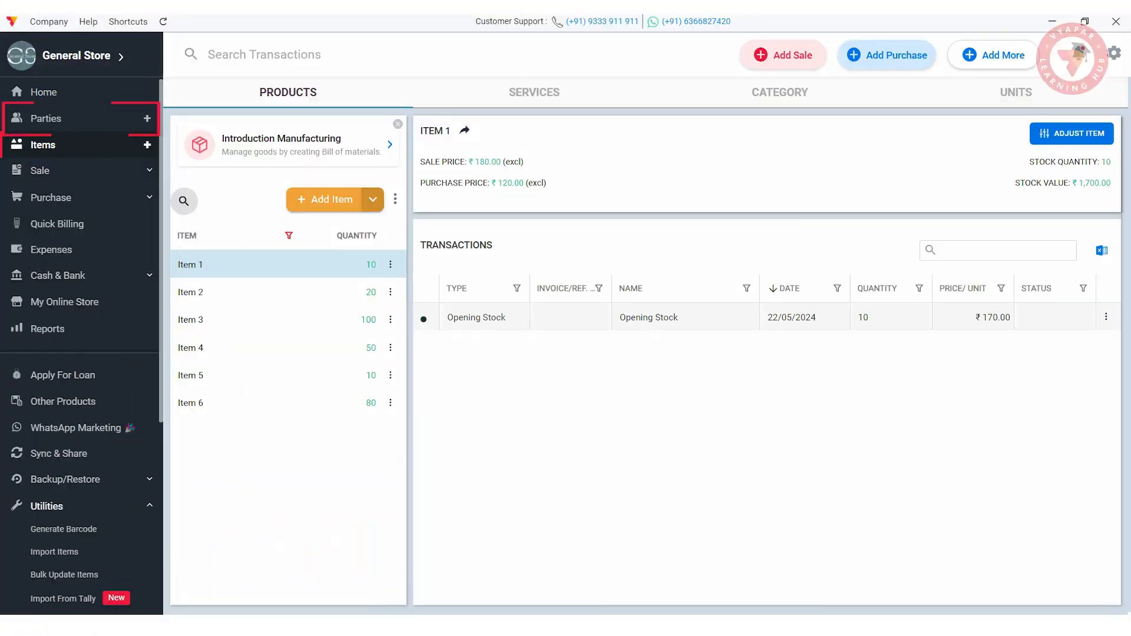
- Start a new party, entering the party's name, phone number and billing address
click(46, 119)
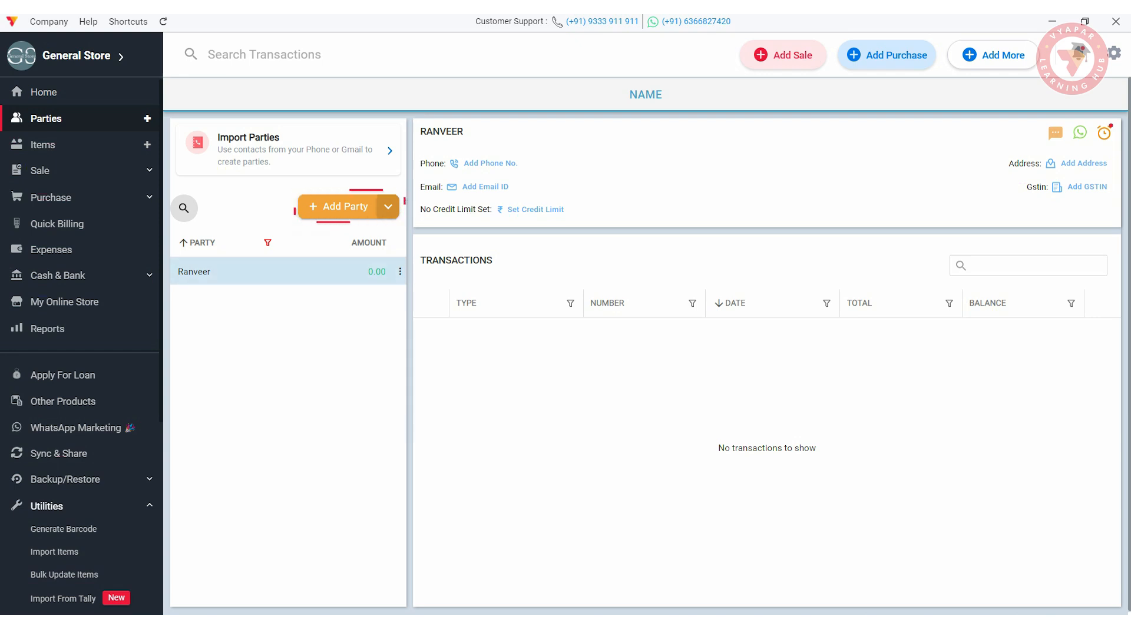
click(342, 206)
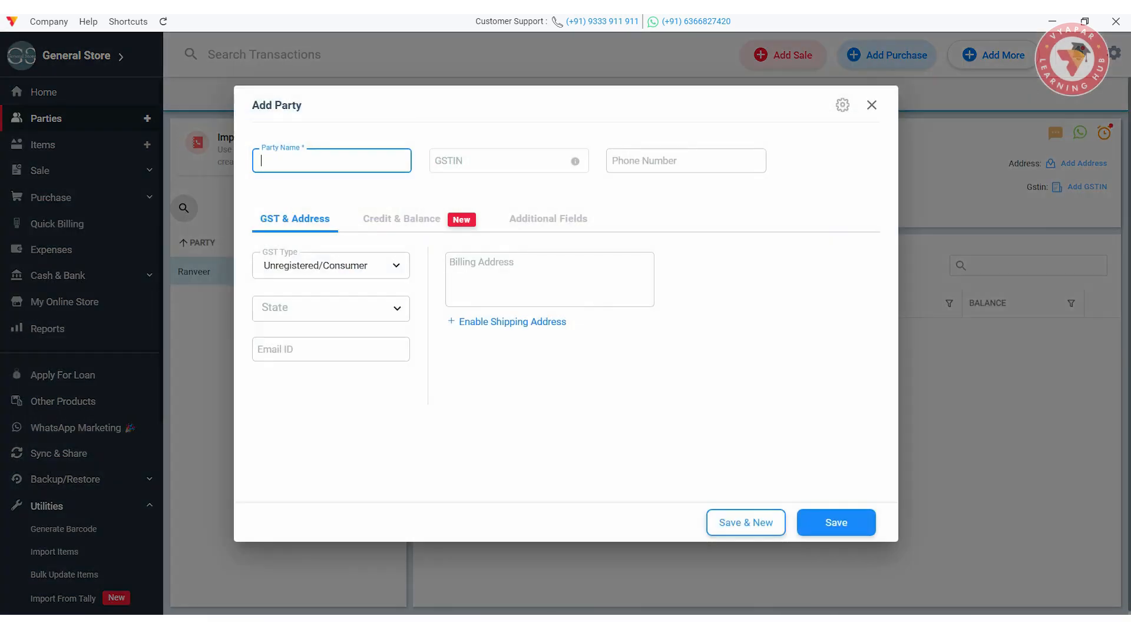
text(Abhinav)
key(Tab)
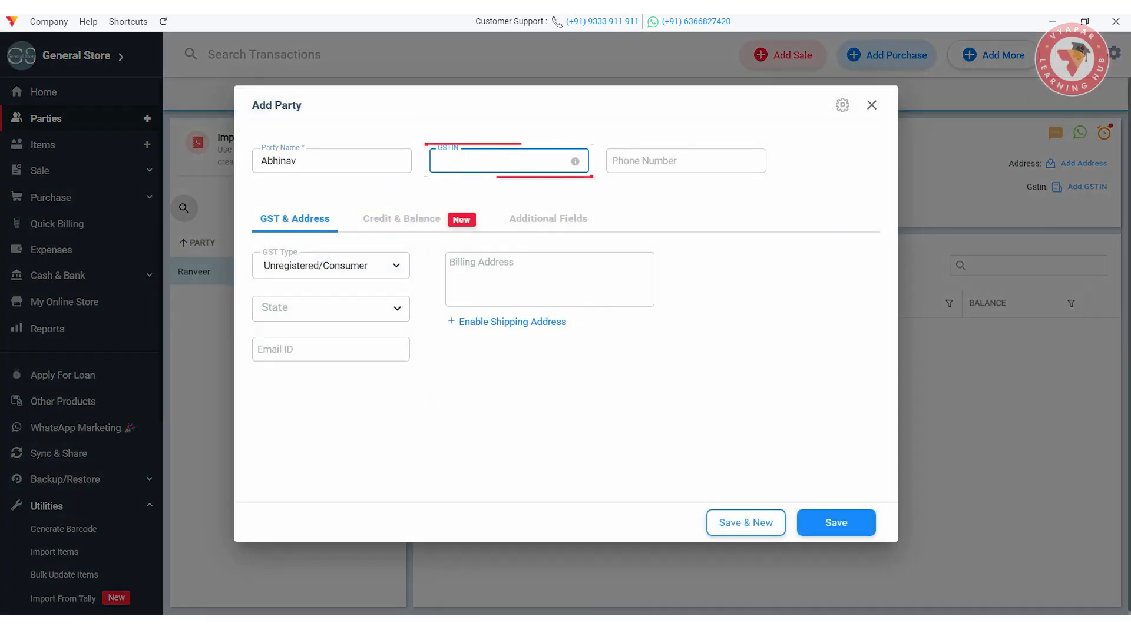
key(Tab)
click(550, 280)
text(HSR Layout, Bangalore)
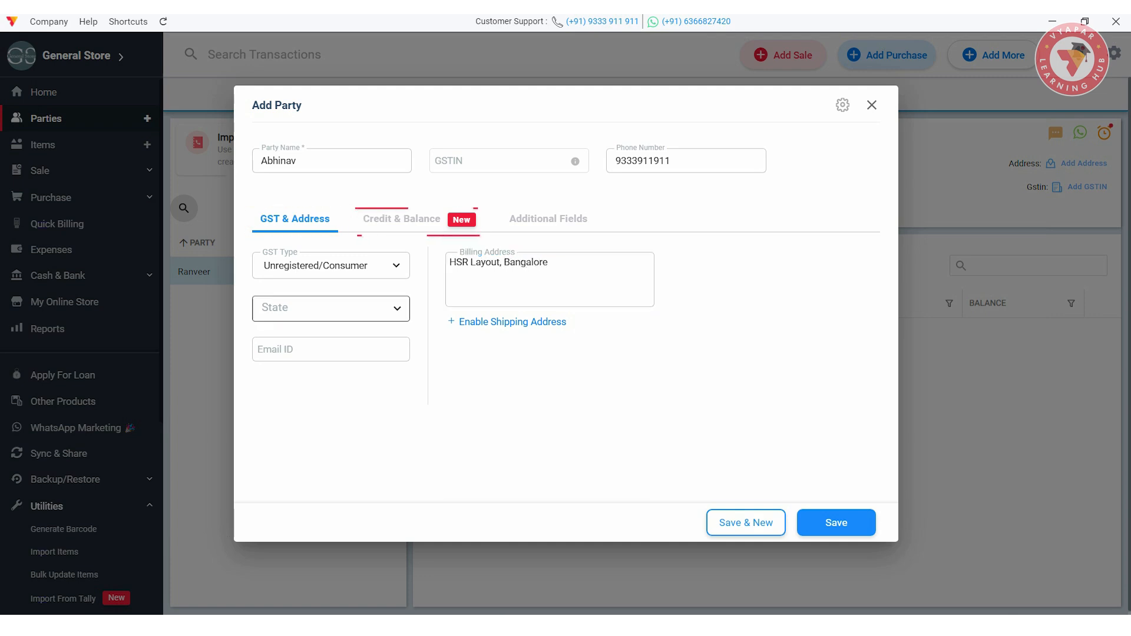
- Set 2000 opening balance To Receive, 5000 custom credit limit, fill Additional Field 1, and save
click(402, 220)
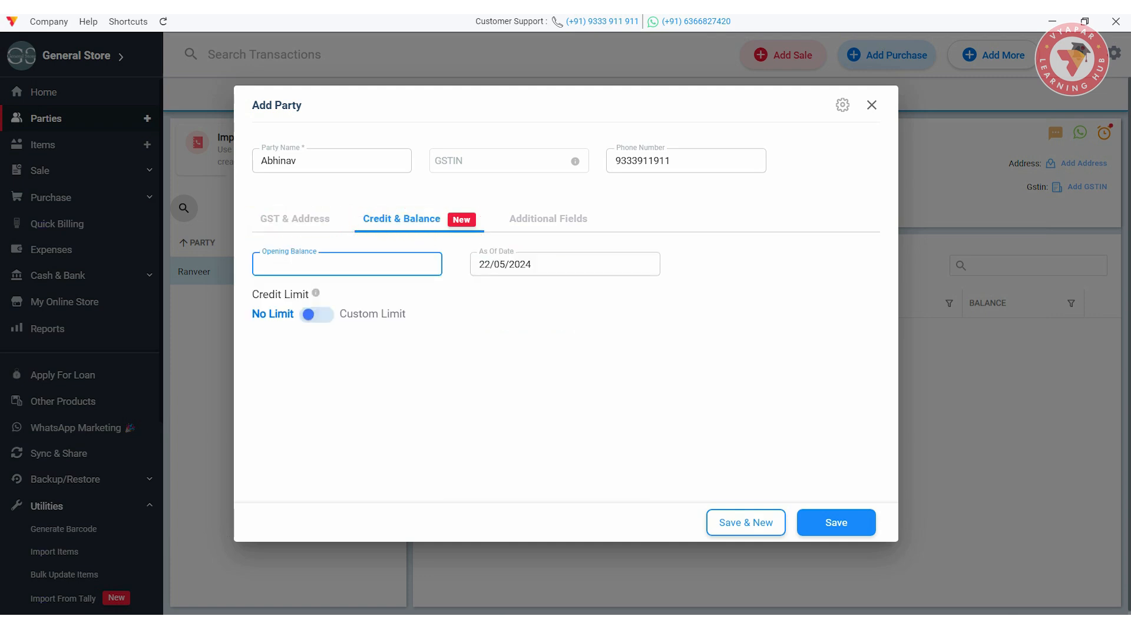
text(2)
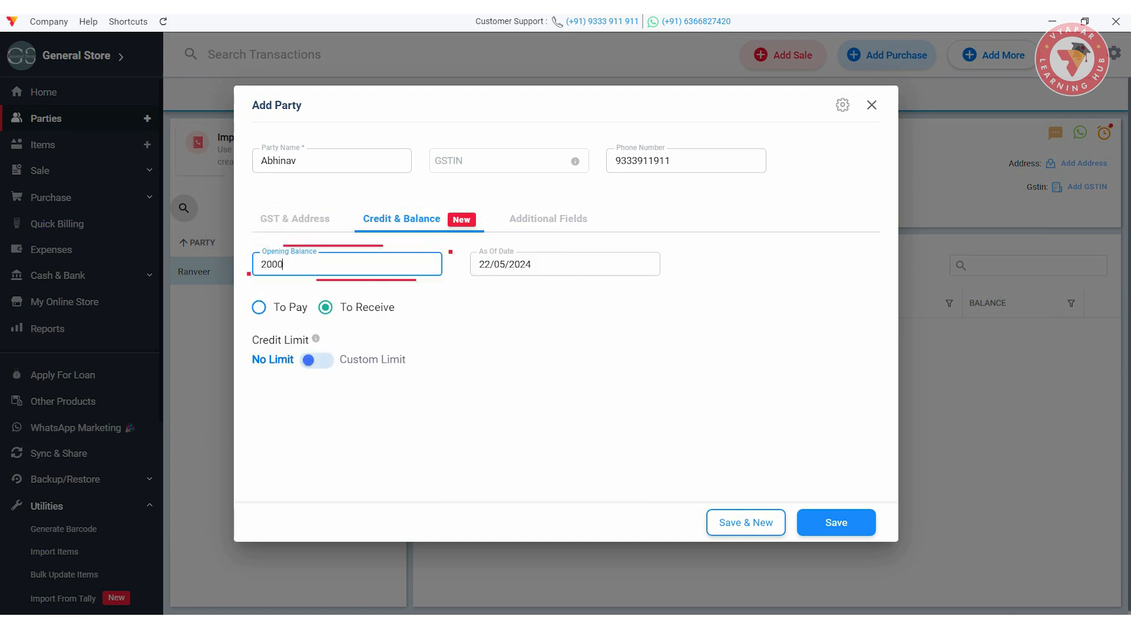
text(000)
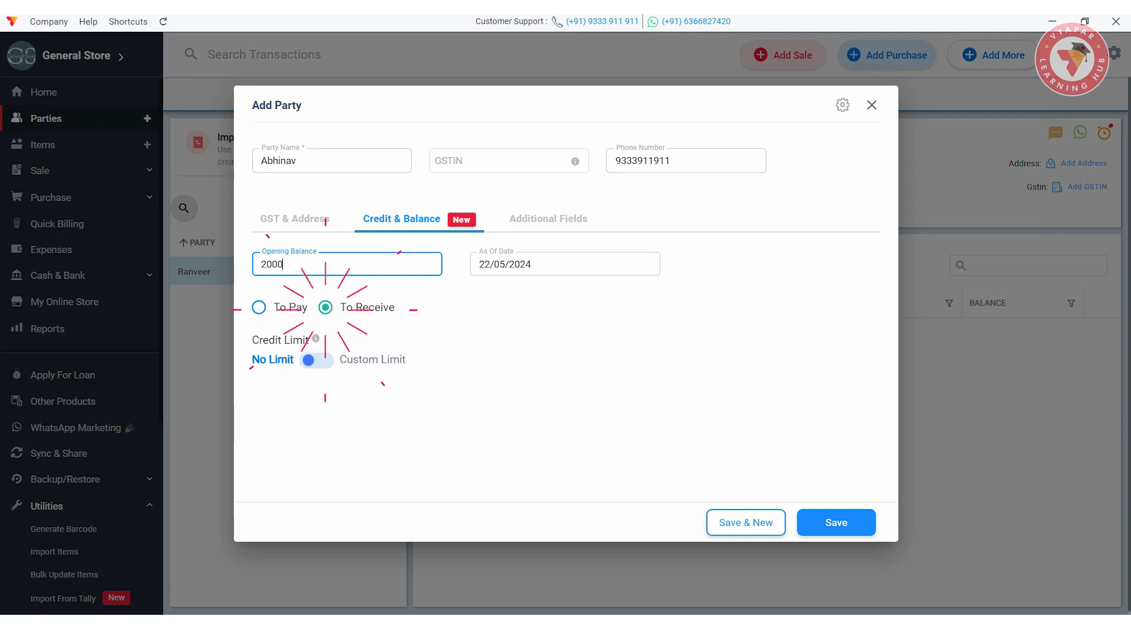
click(259, 308)
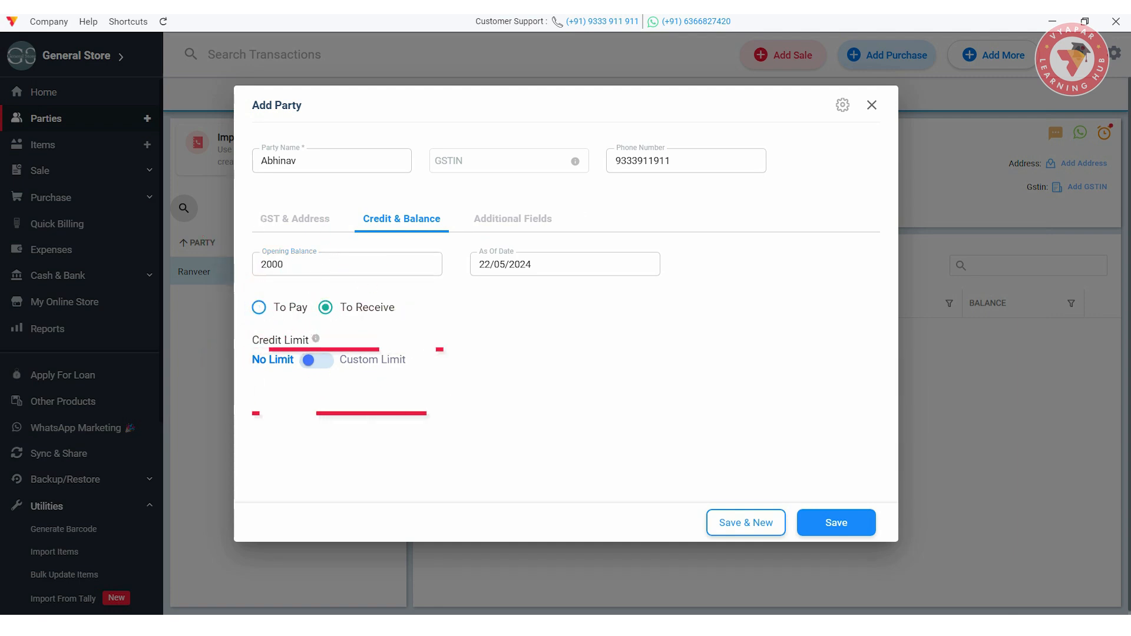
click(317, 361)
click(347, 392)
text(5000)
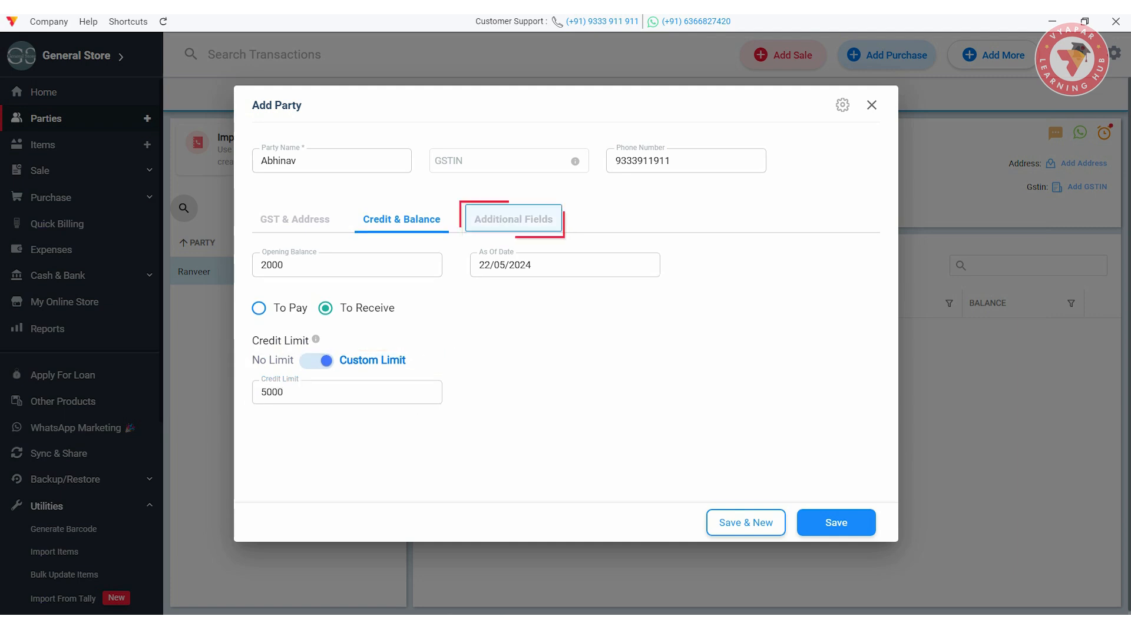
click(513, 218)
click(258, 264)
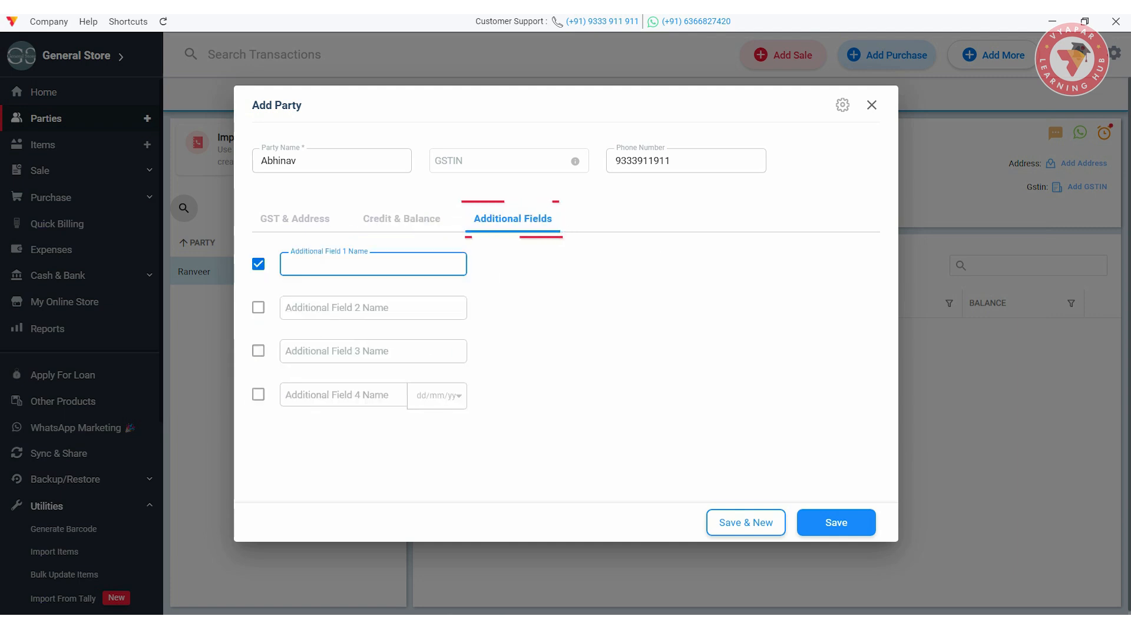
text(SRT)
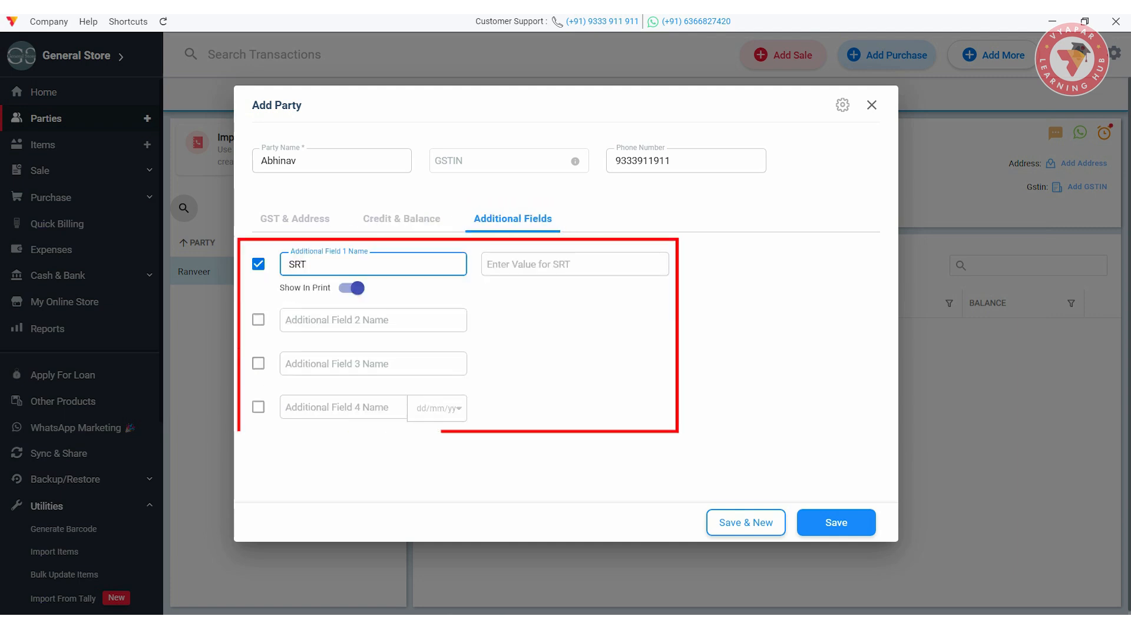
text(H7385)
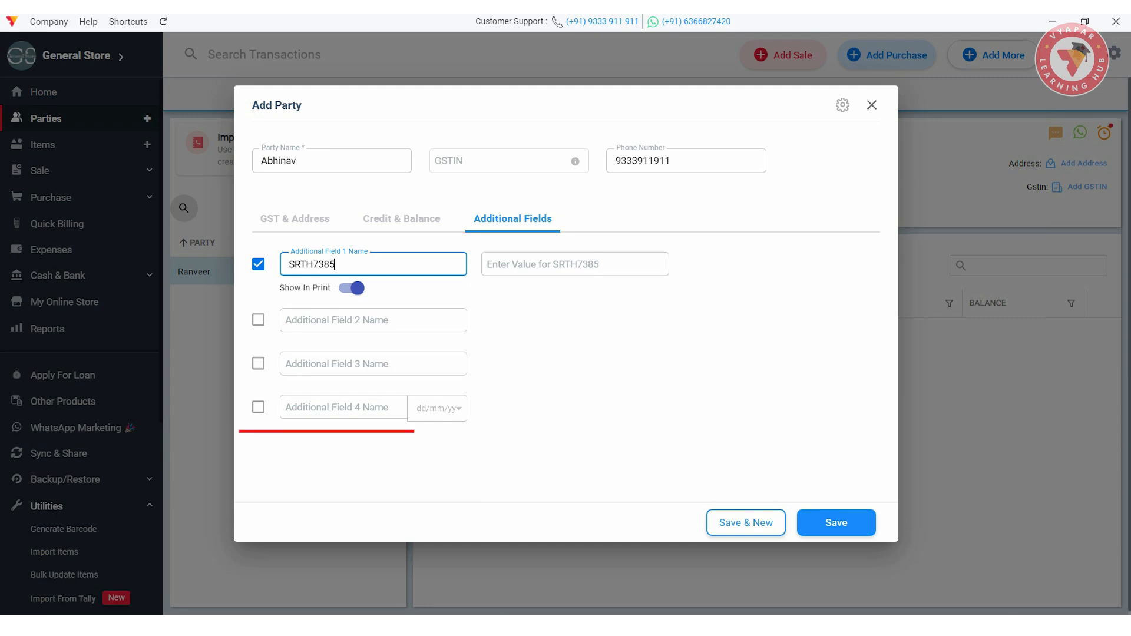
click(746, 523)
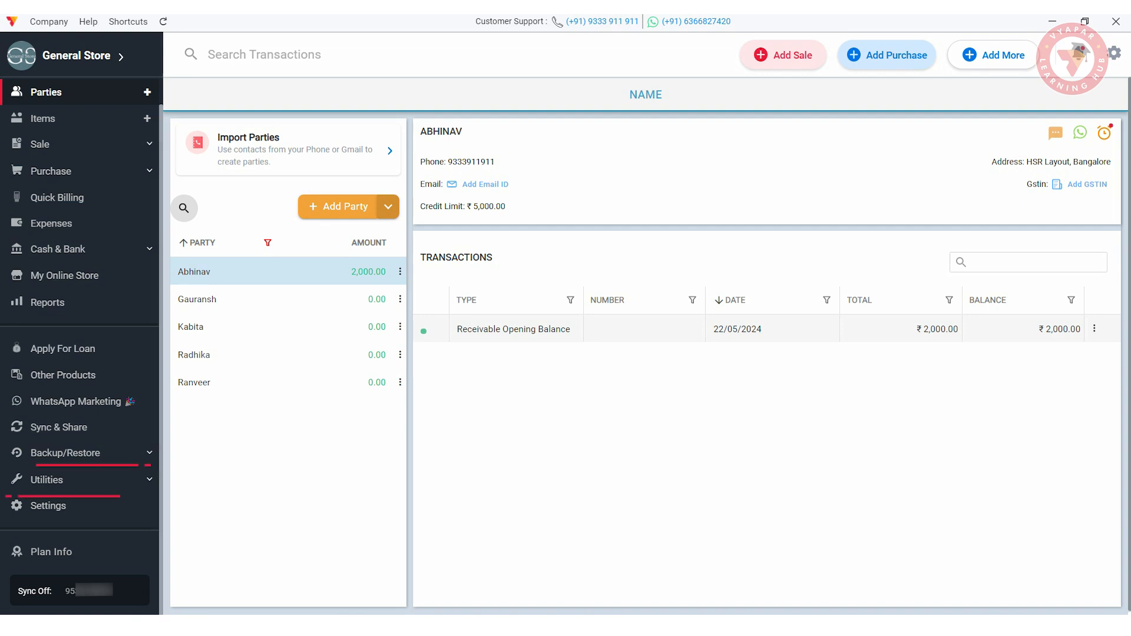
- Add Parnami Agarbatti 100 Gm and 50 Gm from Pooja Items, then switch to Excel upload
click(47, 480)
scroll(64, 393, down, 1)
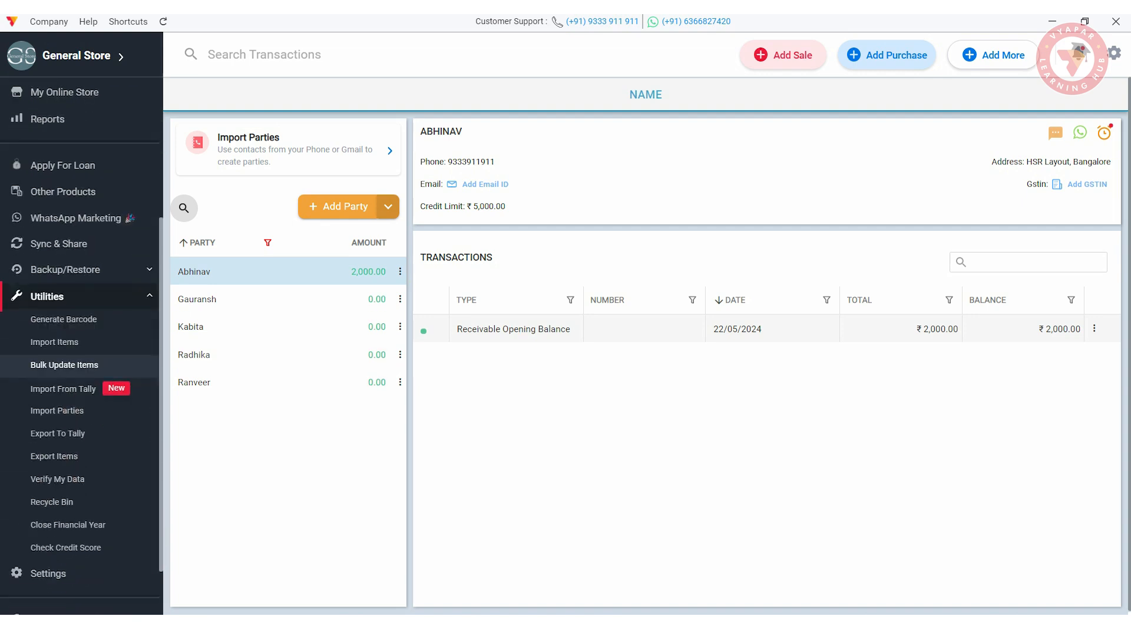
click(55, 342)
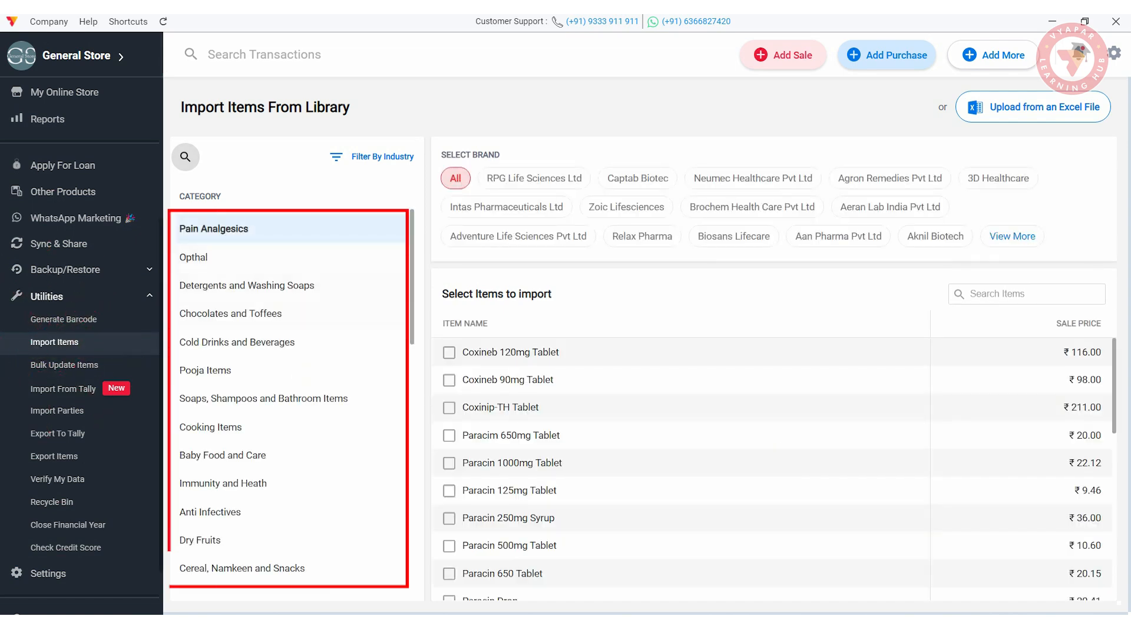
click(223, 371)
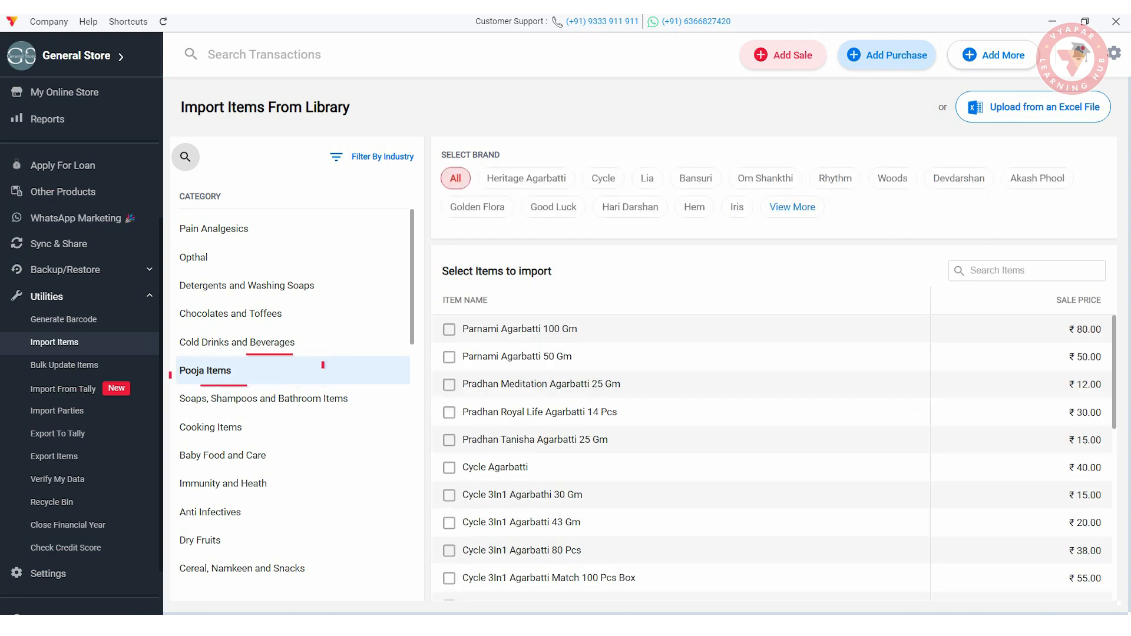
click(449, 352)
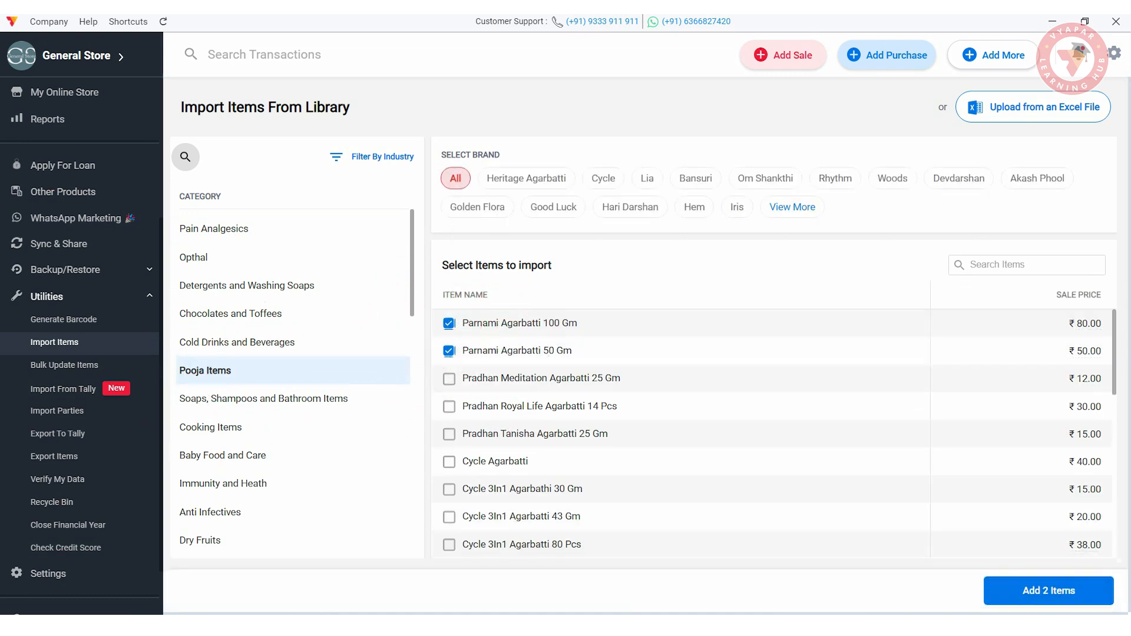
click(1049, 591)
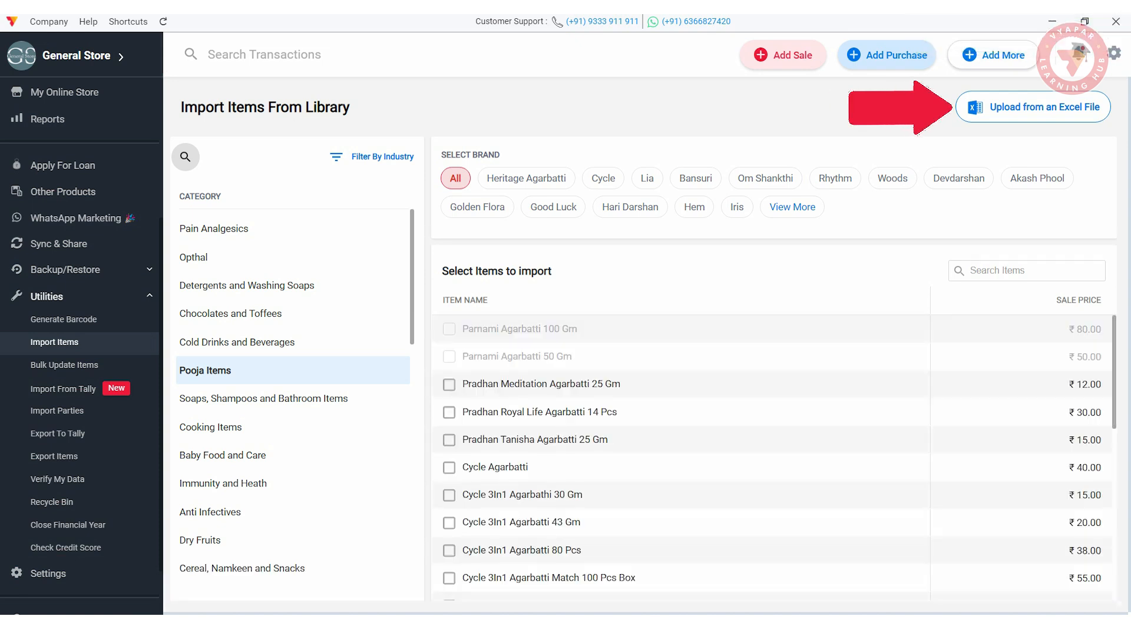
click(1030, 108)
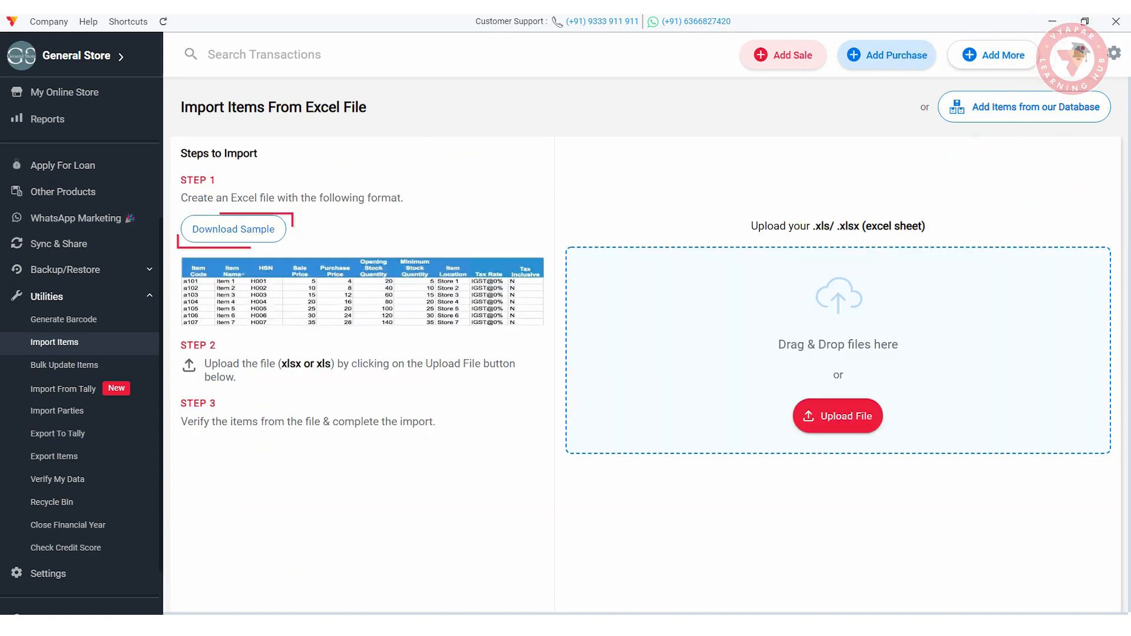
- Download the sample format, load the Import Items Template file and review the rows with errors
click(233, 229)
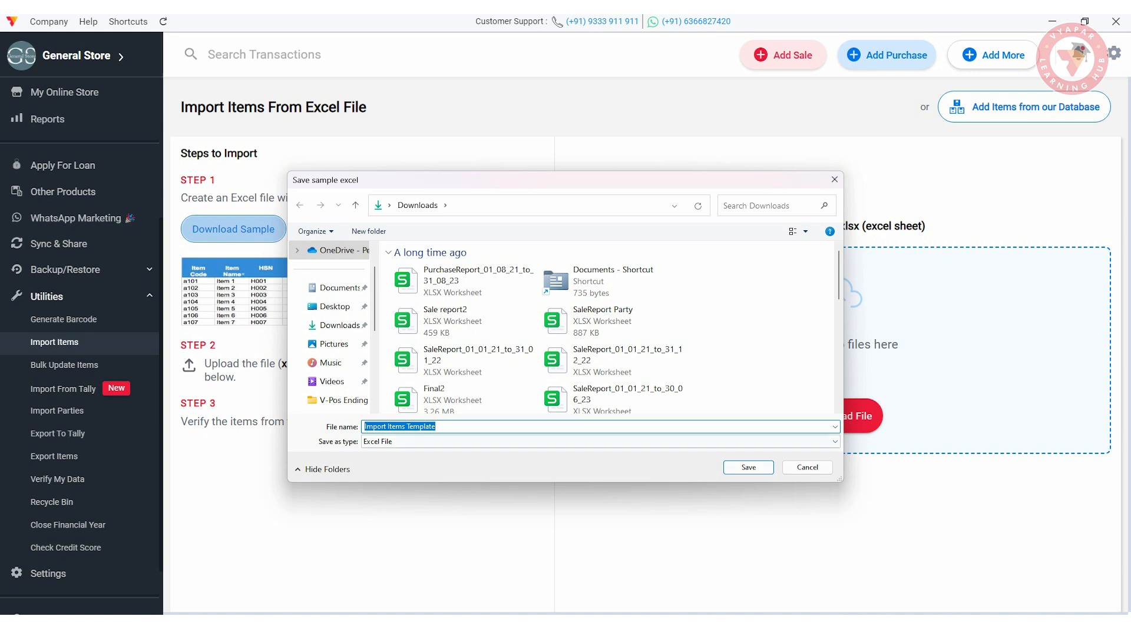
key(Return)
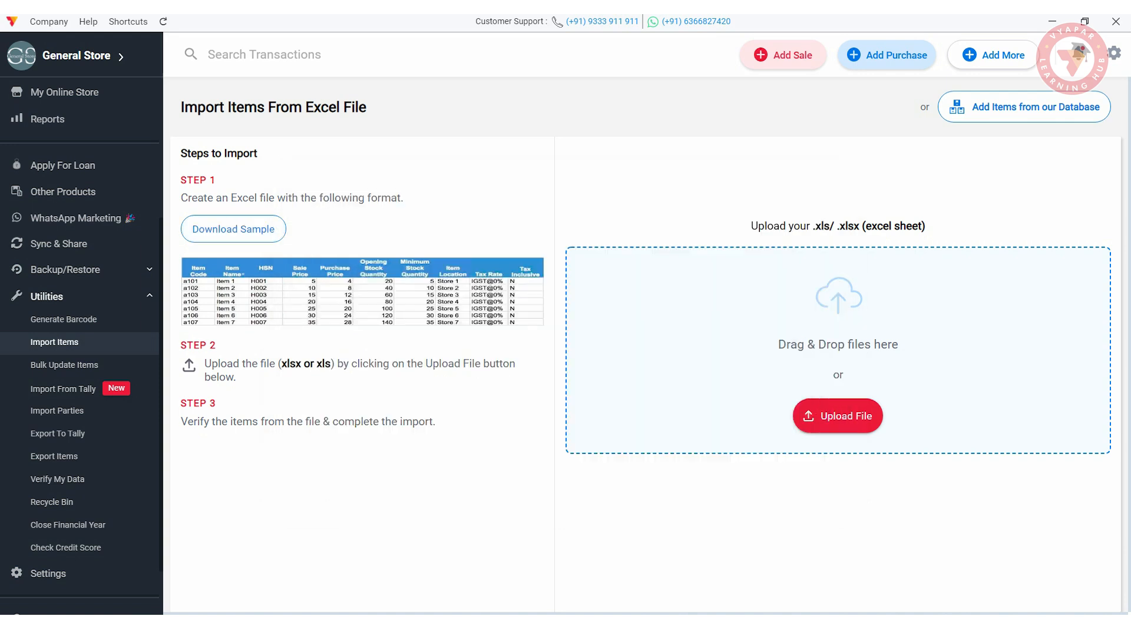
click(838, 416)
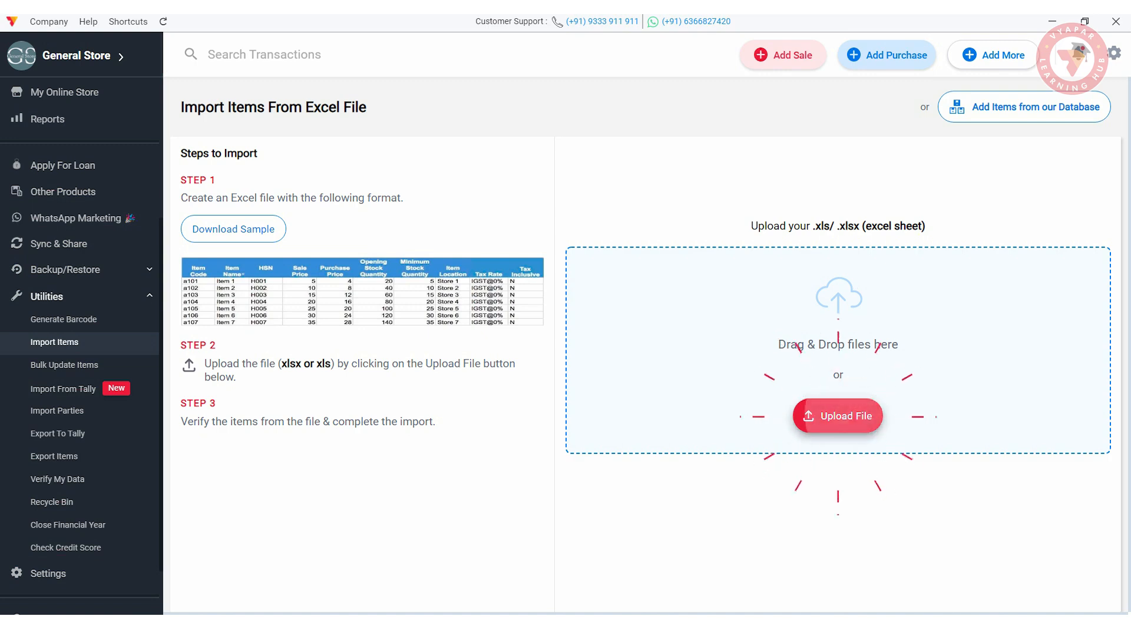
double_click(465, 281)
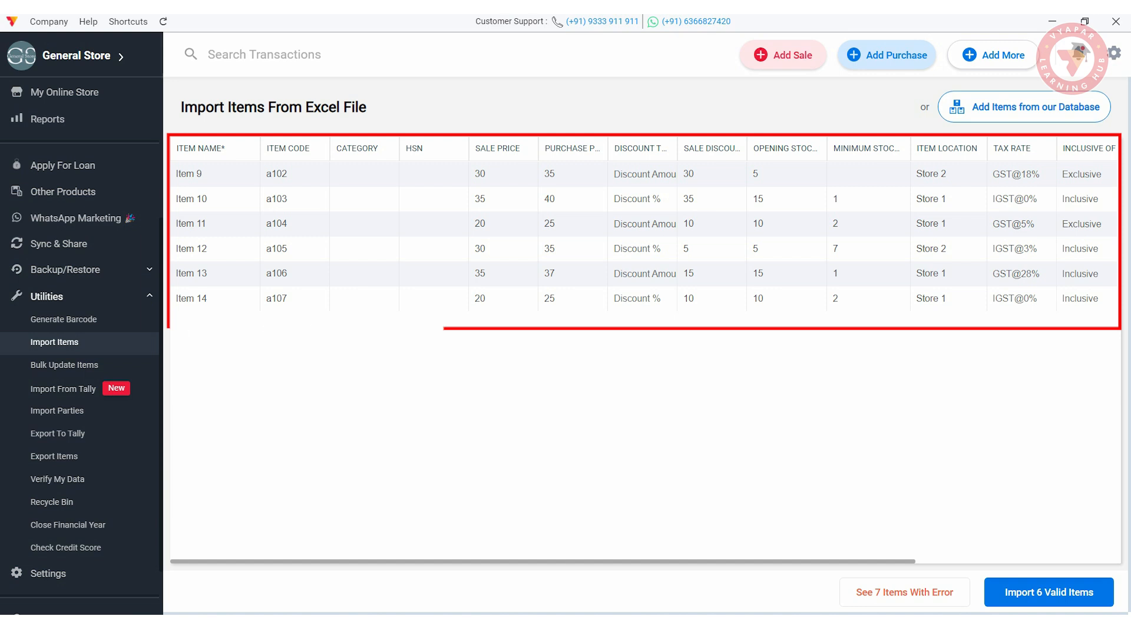
click(905, 593)
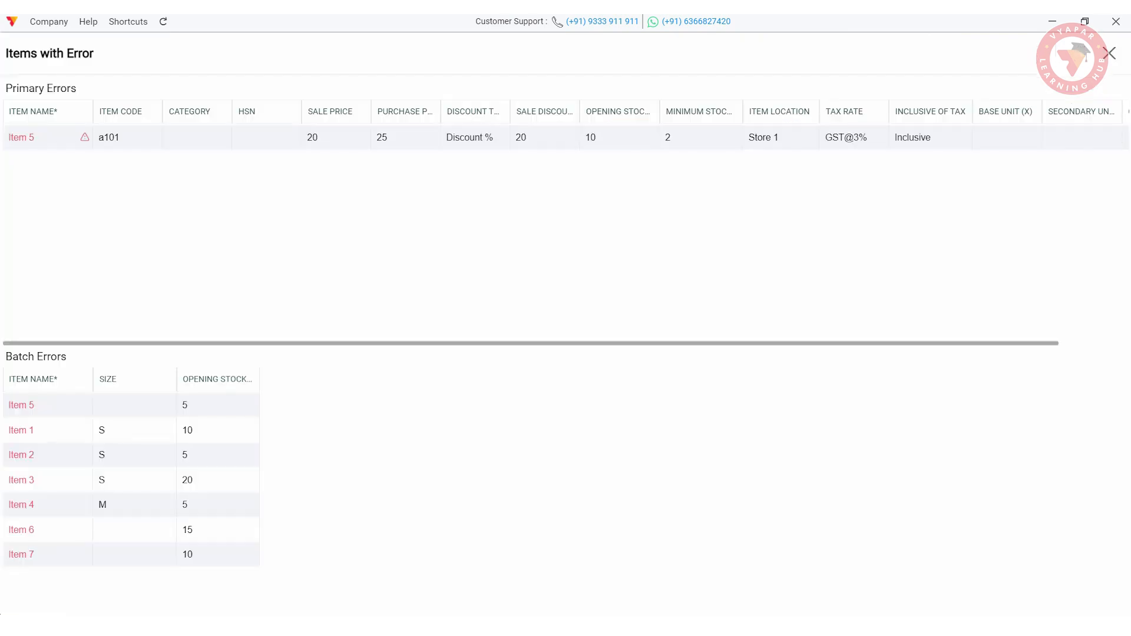
click(1110, 53)
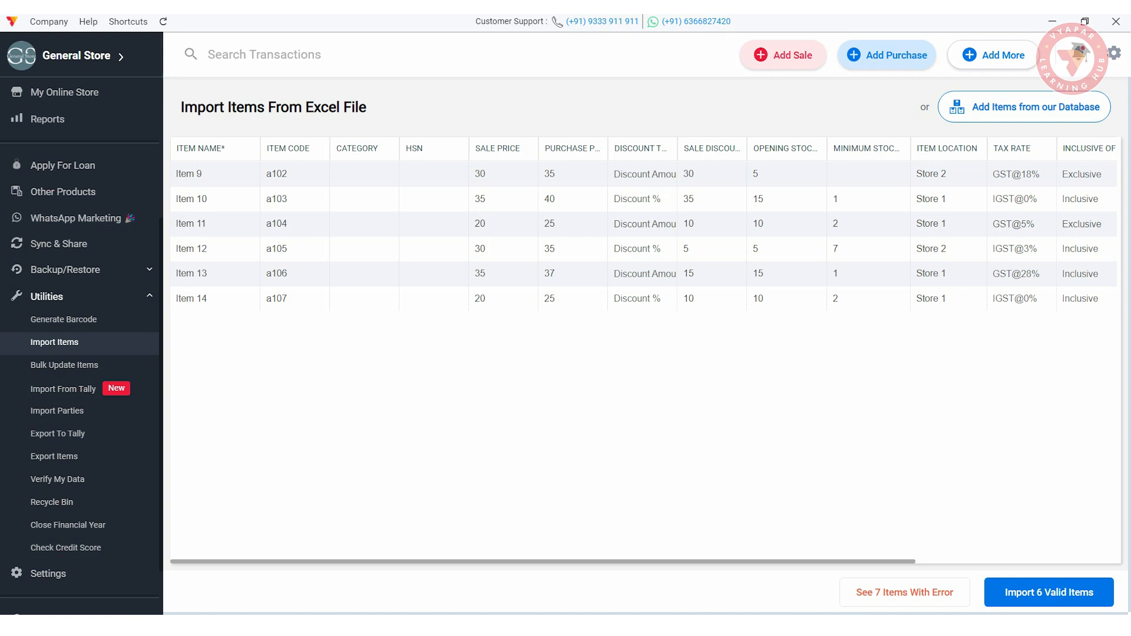
- Import the six valid items, then start a new sale invoice
click(1049, 592)
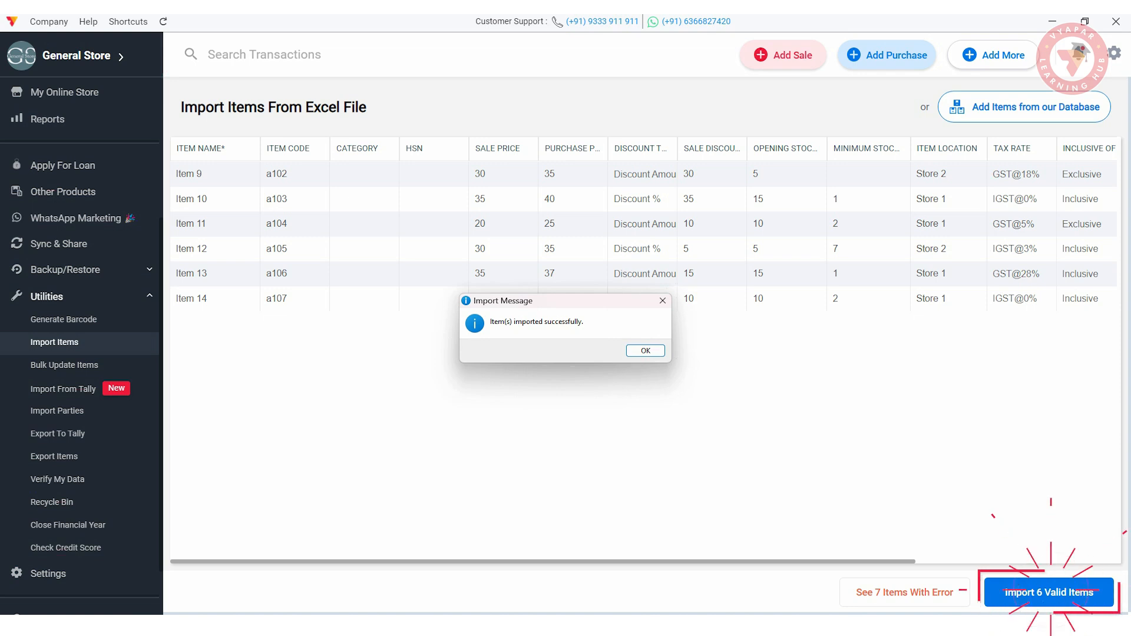
key(Return)
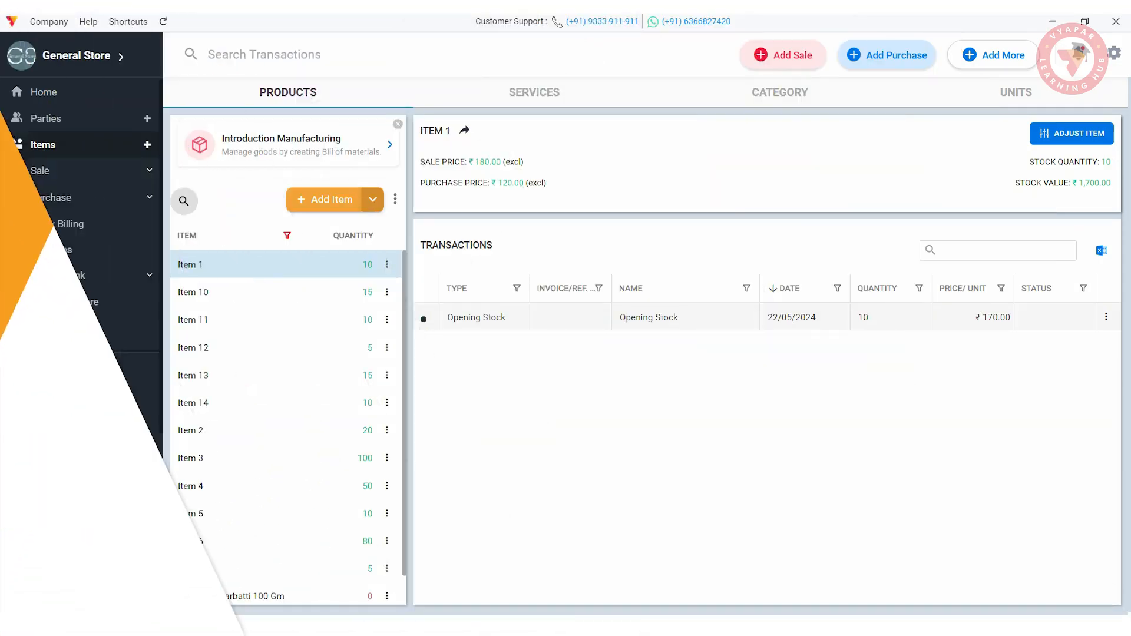
scroll(80, 354, down, 3)
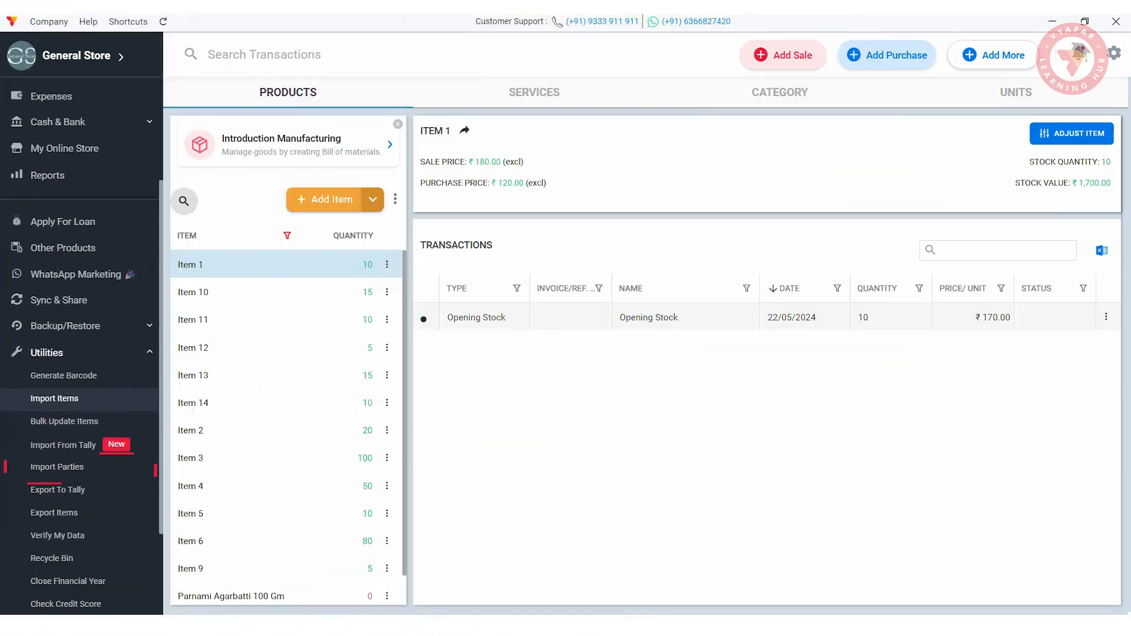
click(59, 468)
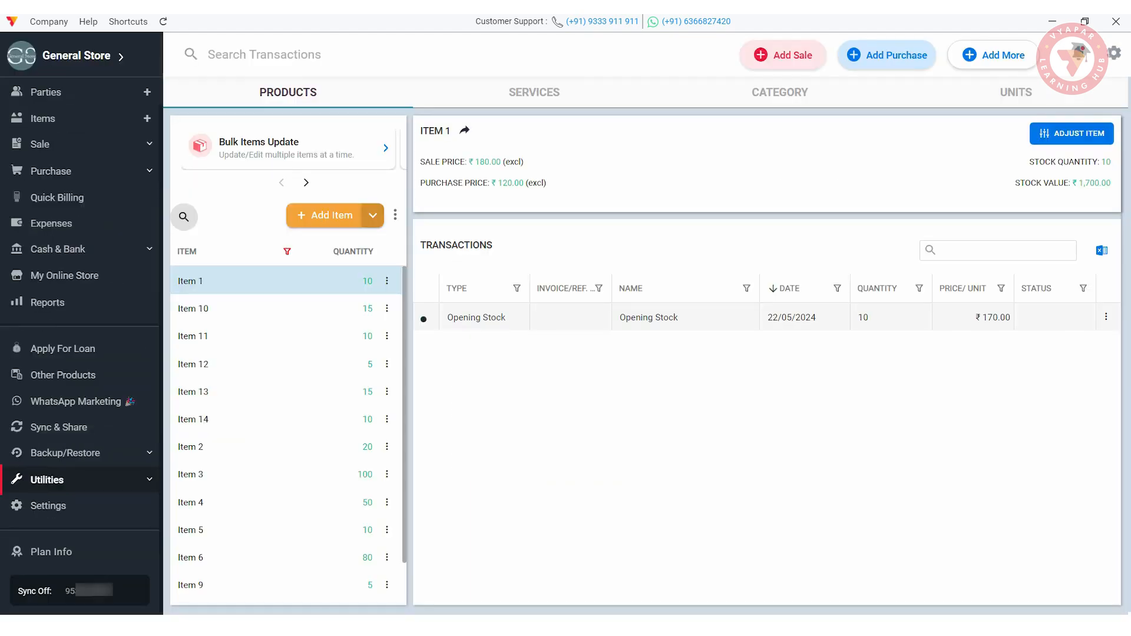
click(784, 55)
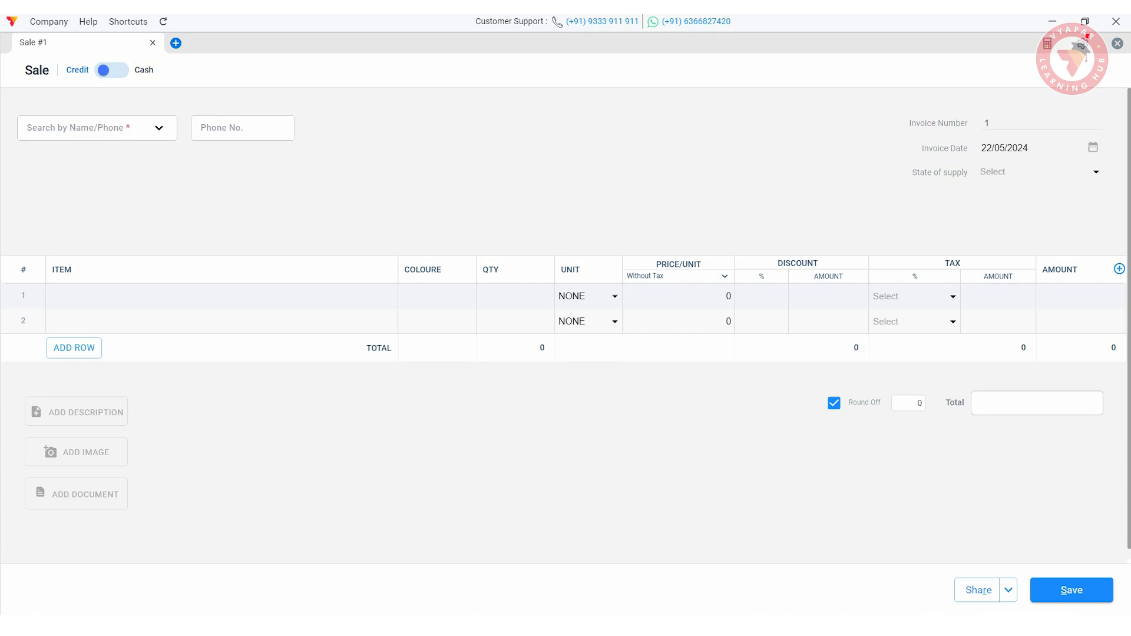
- Choose the customer for the sale and enter their phone number
click(89, 128)
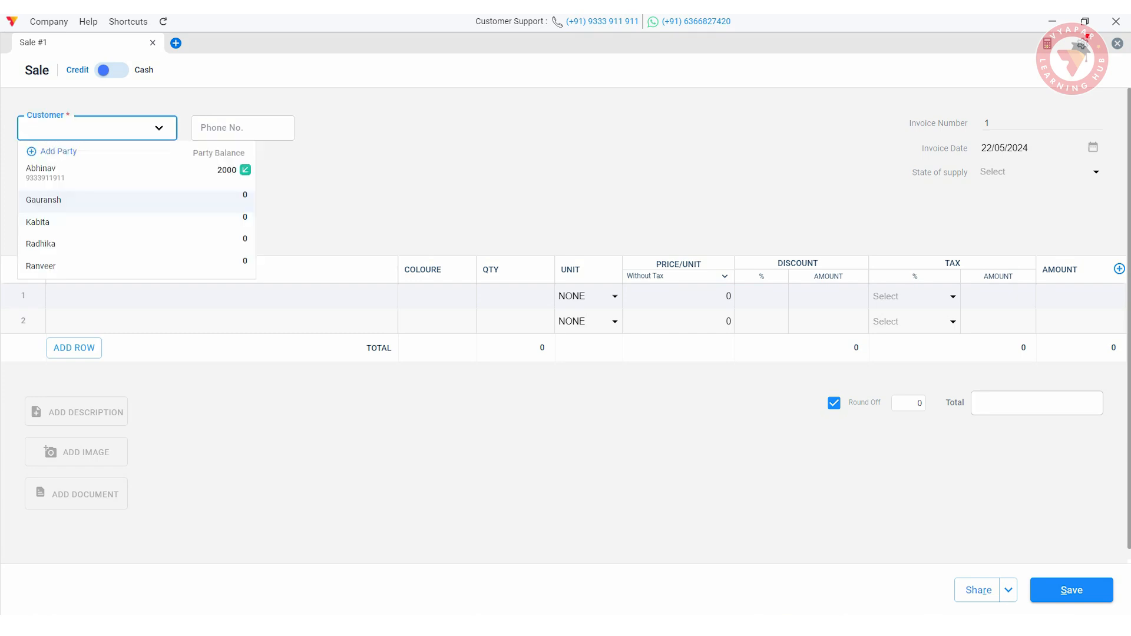
click(44, 197)
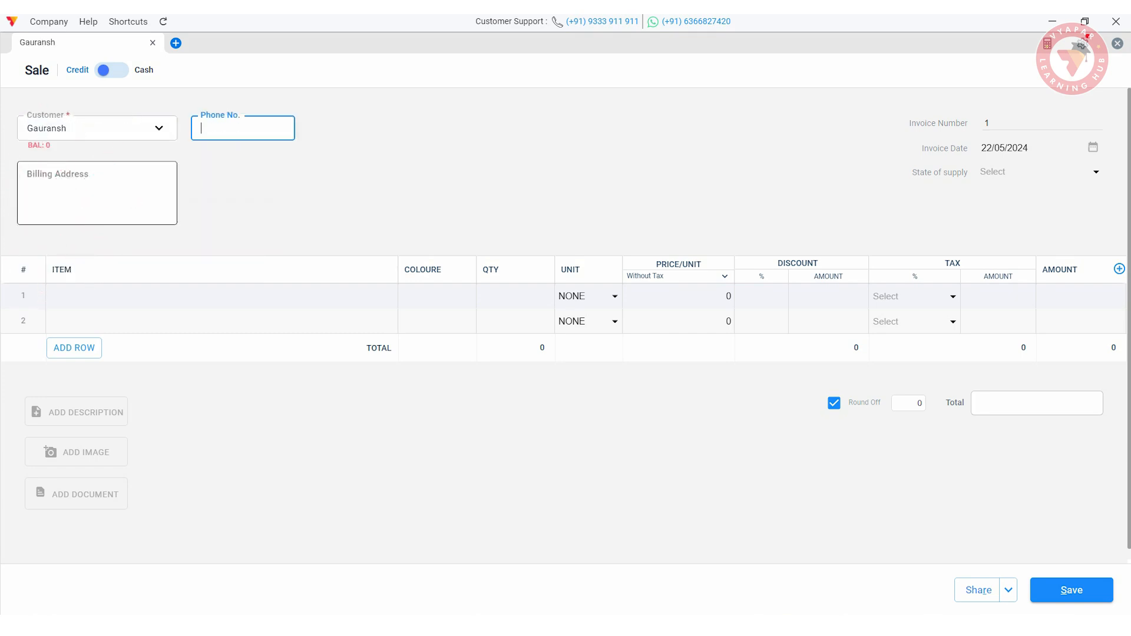
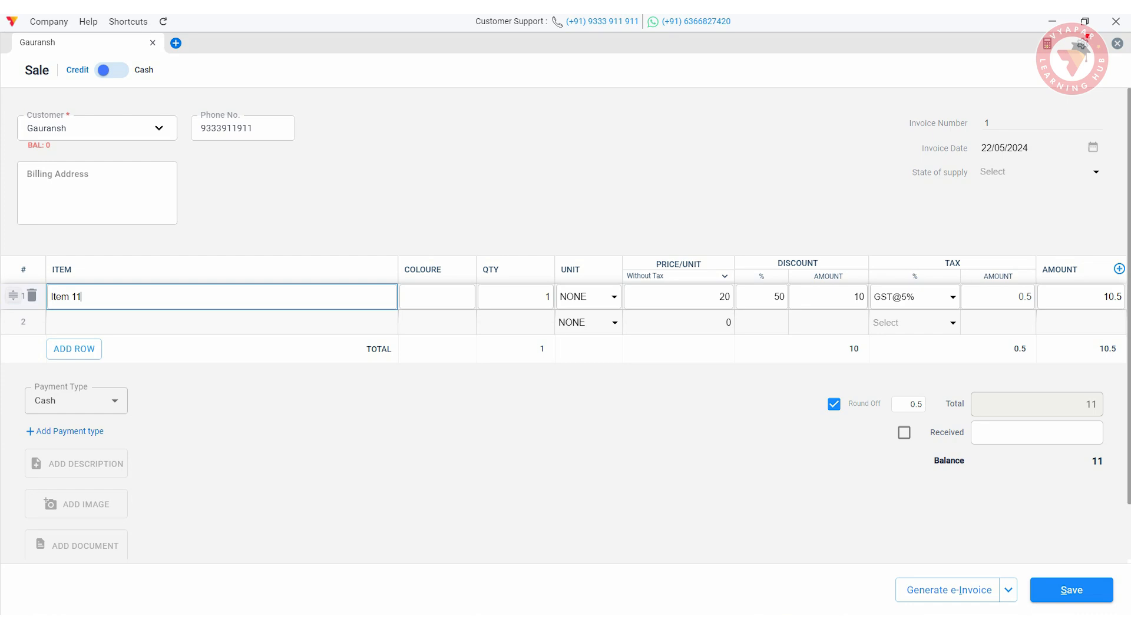
- Add Items 11, 12 and 13 with quantities 10, 30 and 50
click(516, 297)
text(0)
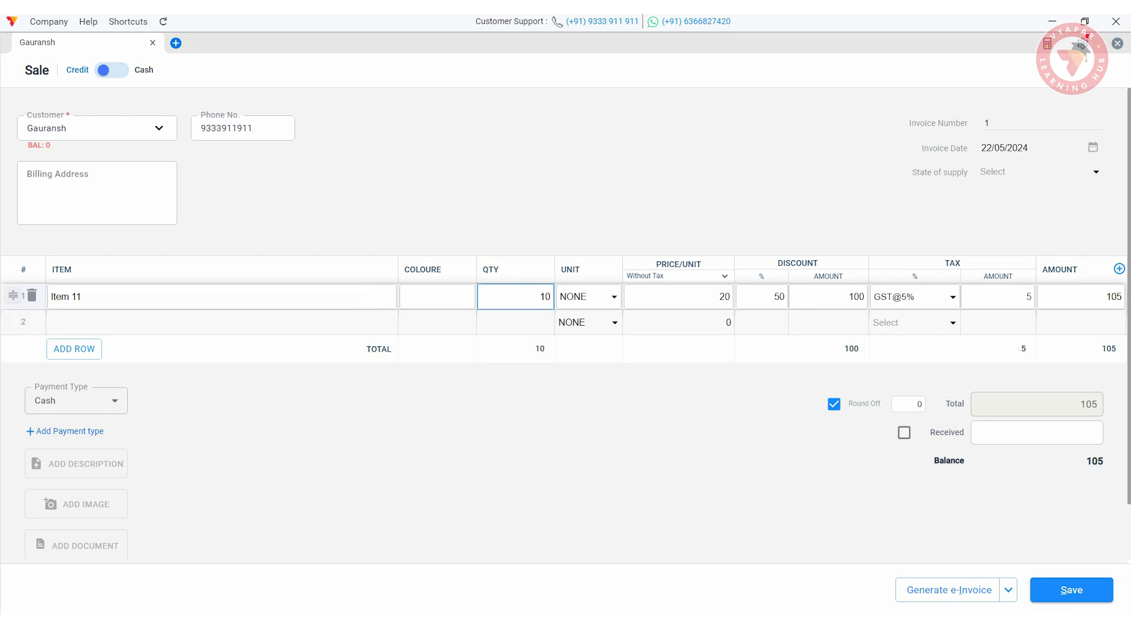
click(720, 297)
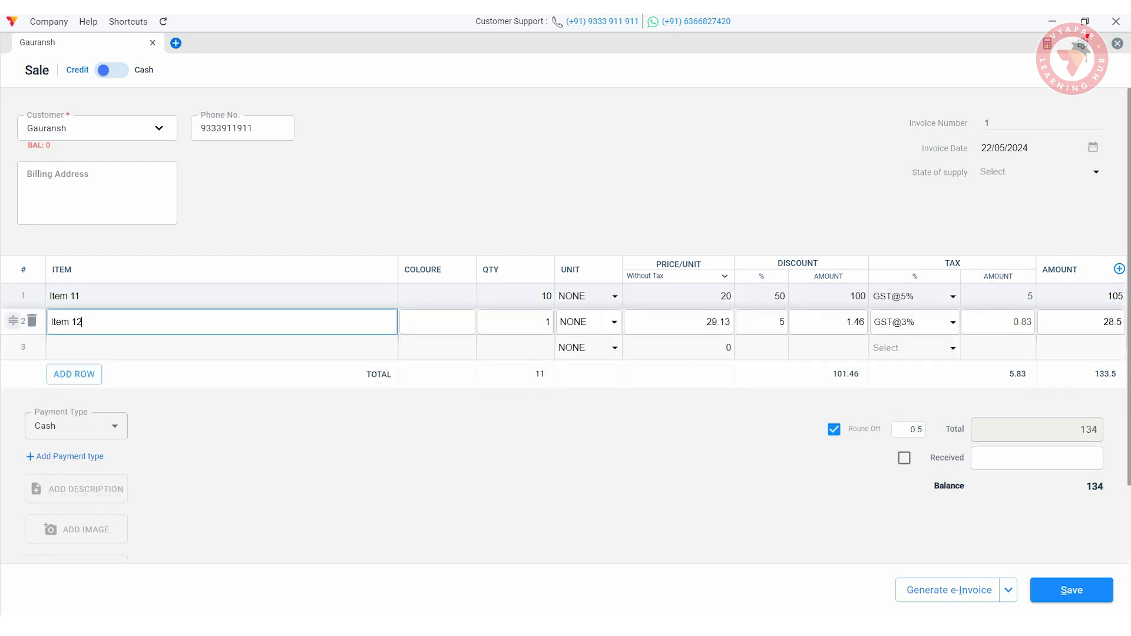
click(545, 322)
key(BackSpace)
text(30)
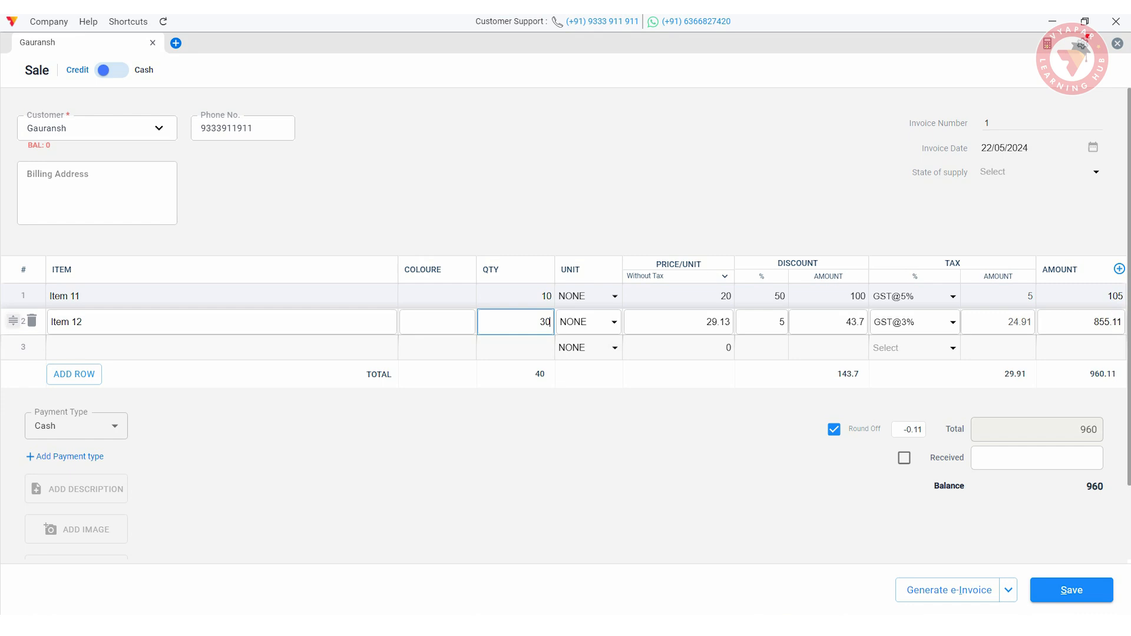
click(236, 348)
click(236, 487)
click(531, 348)
key(BackSpace)
text(50)
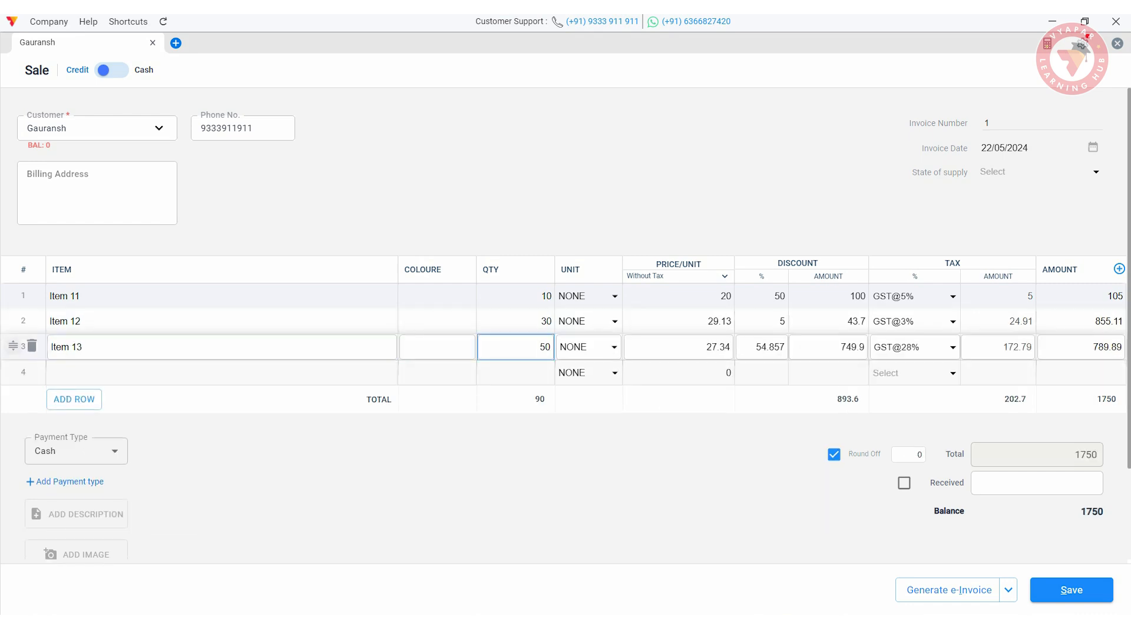
click(707, 465)
- Mark the ₹1,750 fully received in Cash, add description 'Paid', and save the invoice
scroll(566, 324, down, 1)
click(904, 414)
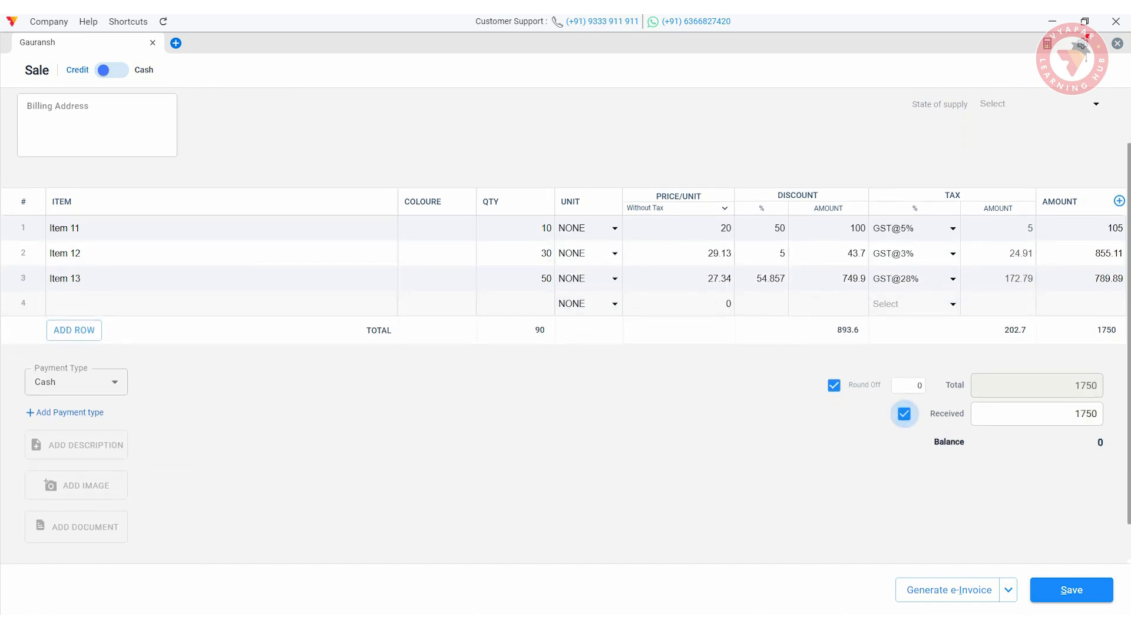
click(47, 377)
click(47, 382)
click(76, 445)
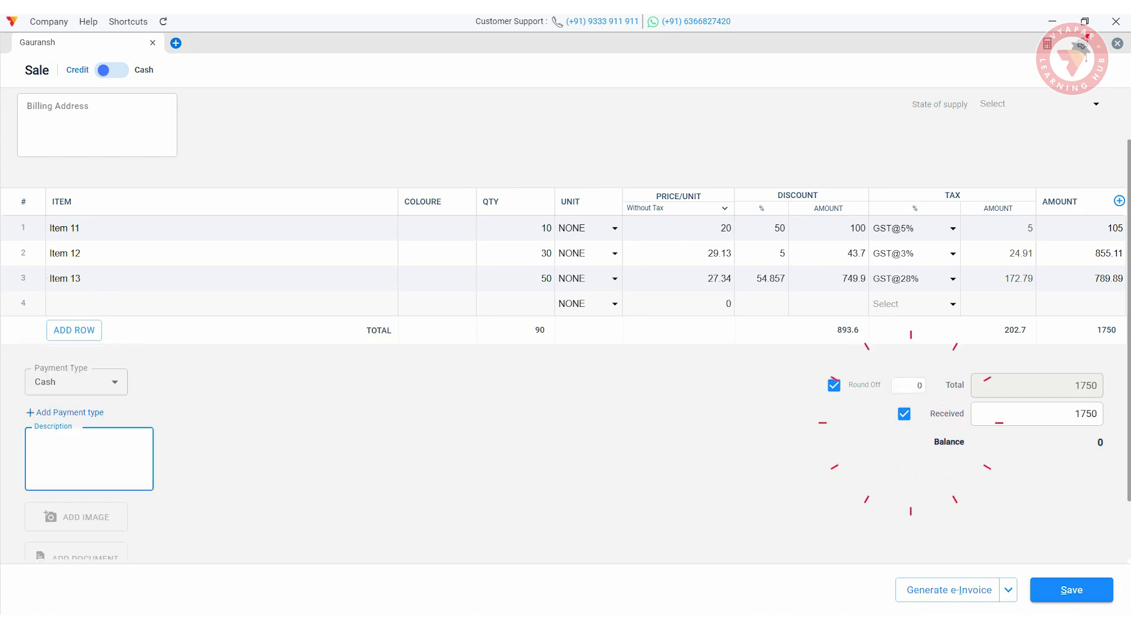
text(Paid)
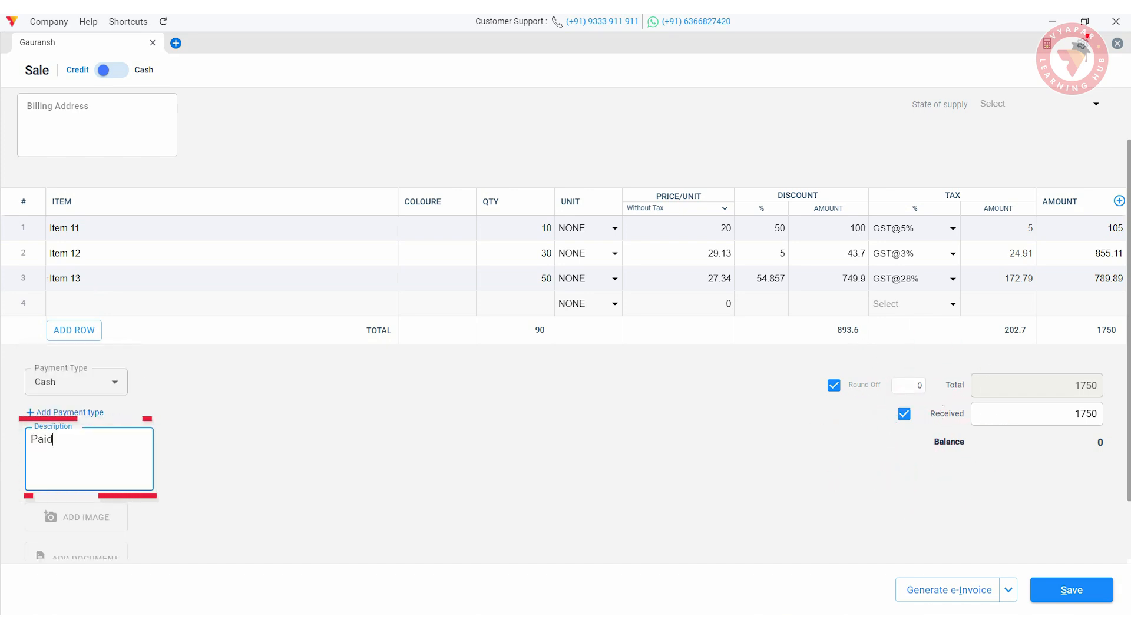
click(1072, 590)
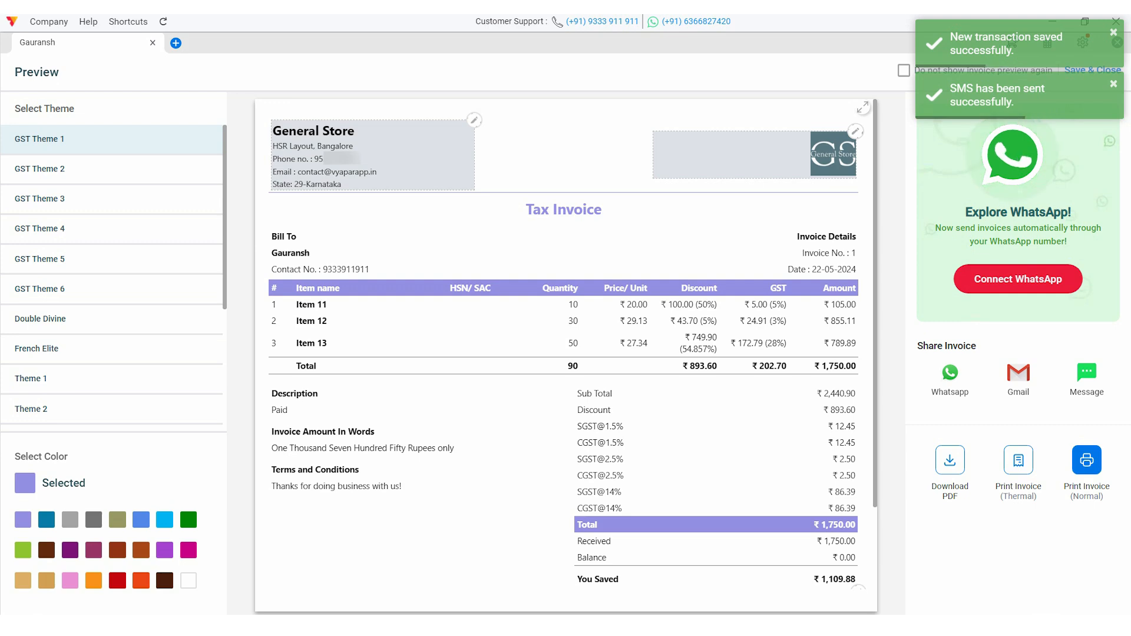
- Preview the saved invoice in GST Themes 2, 3, 4 and 5
click(112, 169)
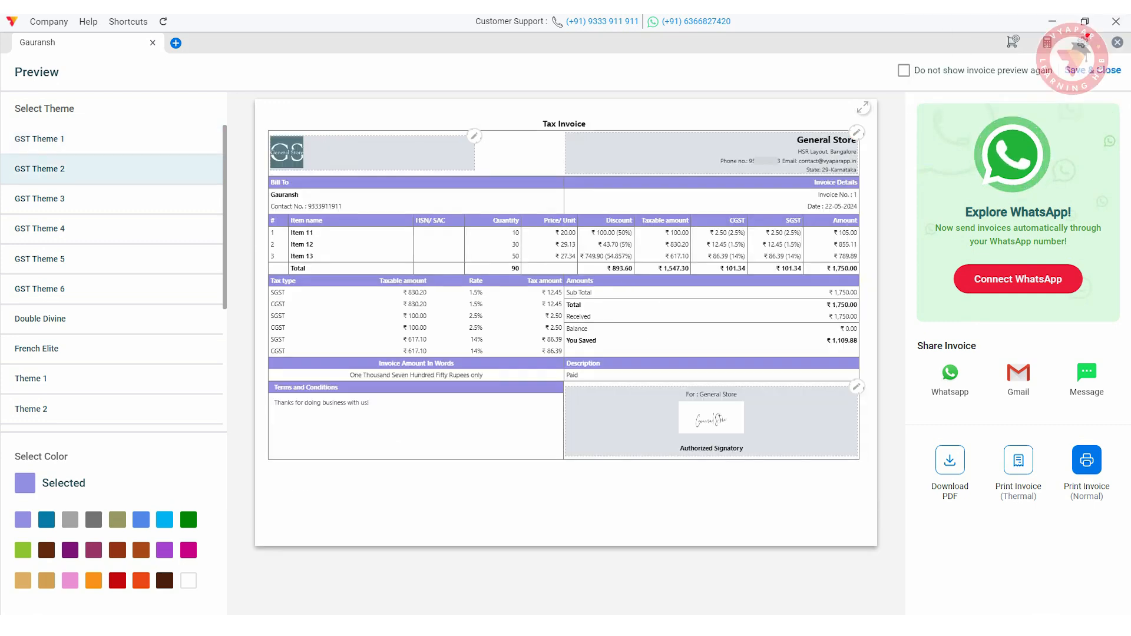
click(112, 199)
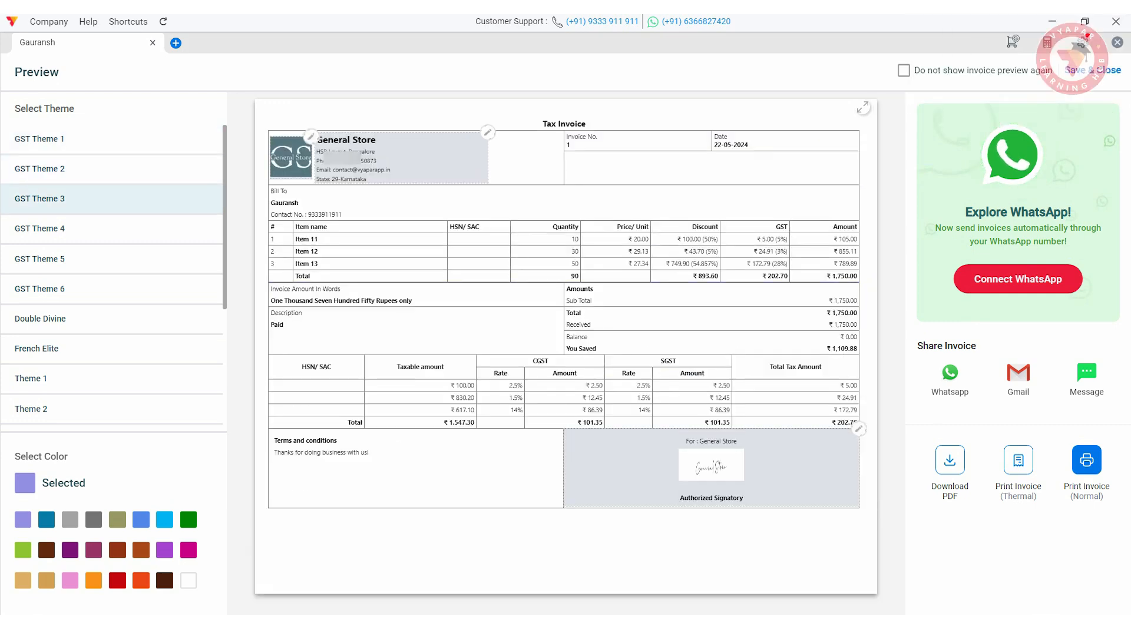
click(112, 228)
click(112, 260)
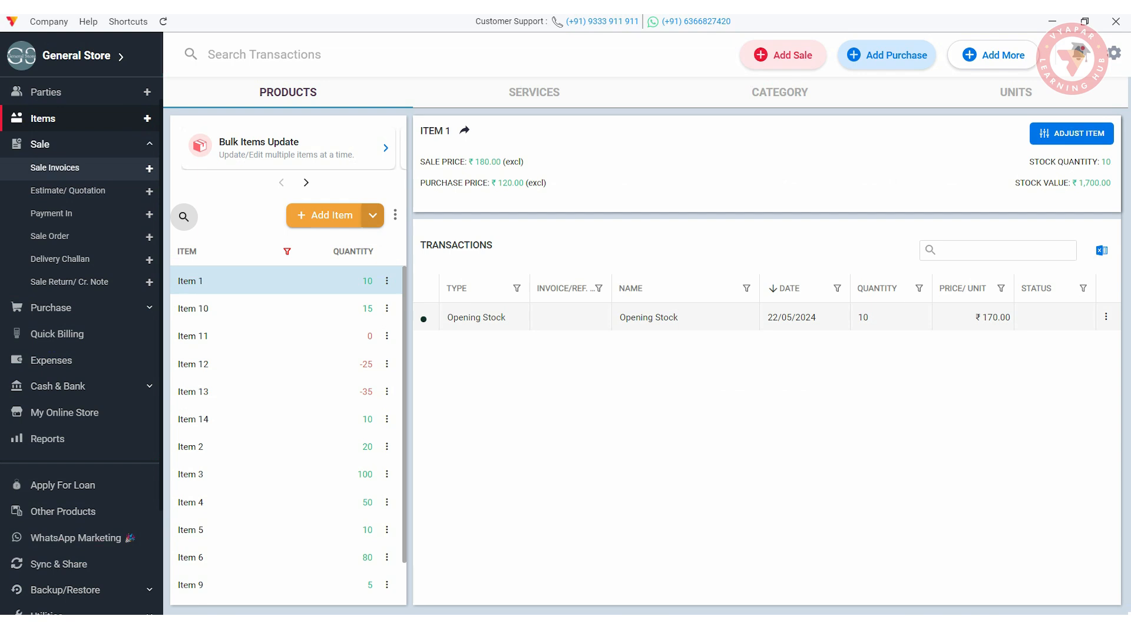
- Start a purchase bill from the supplier with 100 boxes of Item 1
click(887, 58)
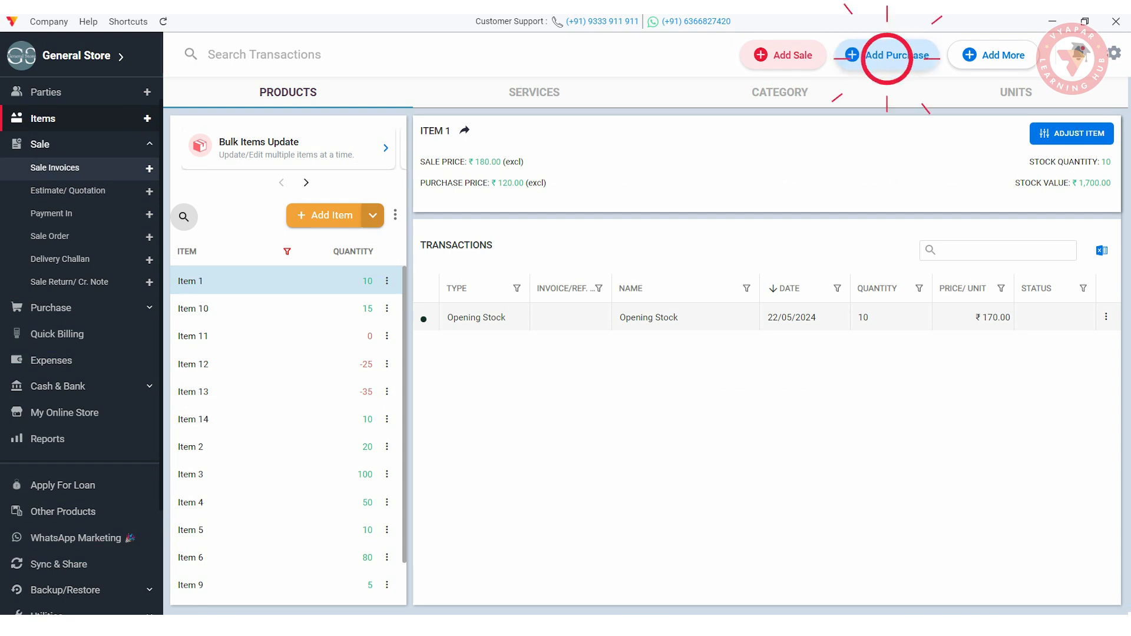
click(39, 243)
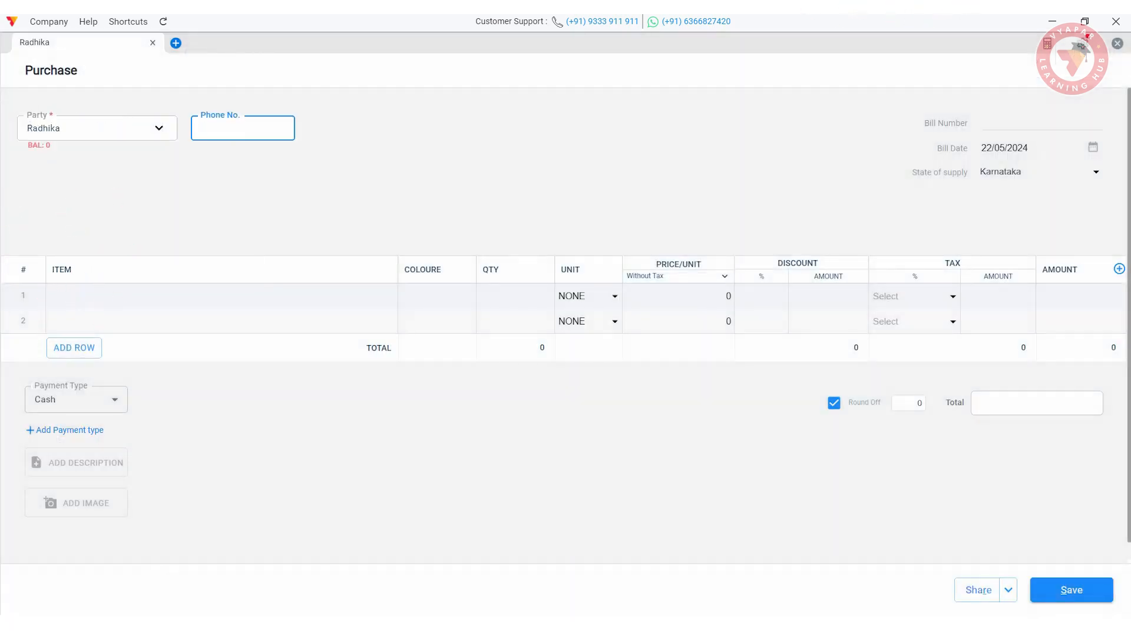
click(68, 296)
click(68, 356)
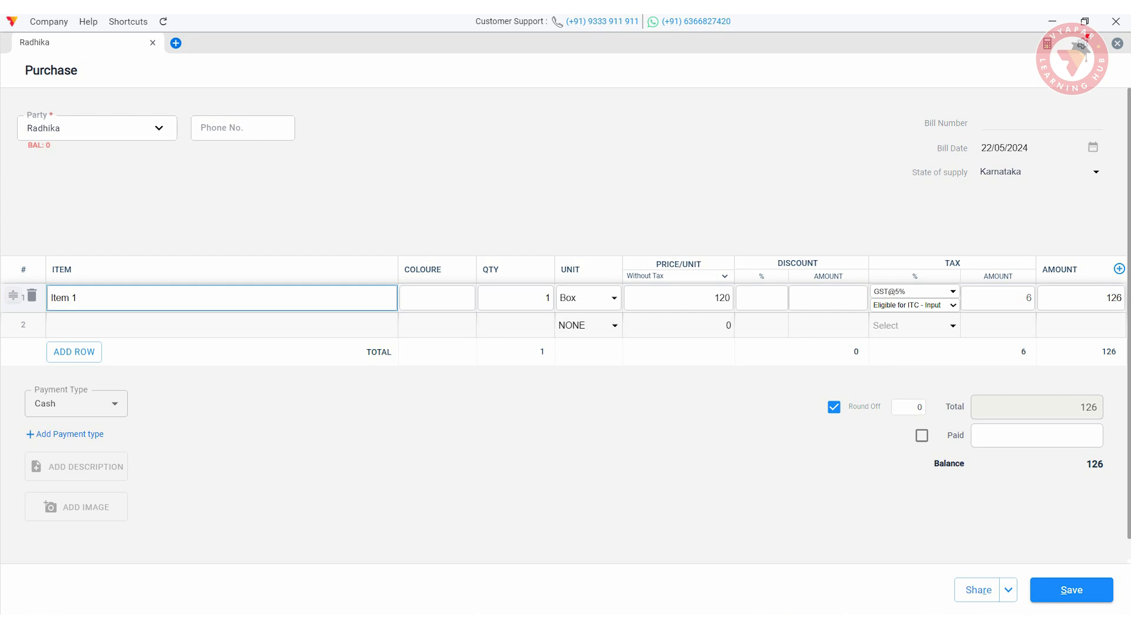
click(539, 298)
text(00)
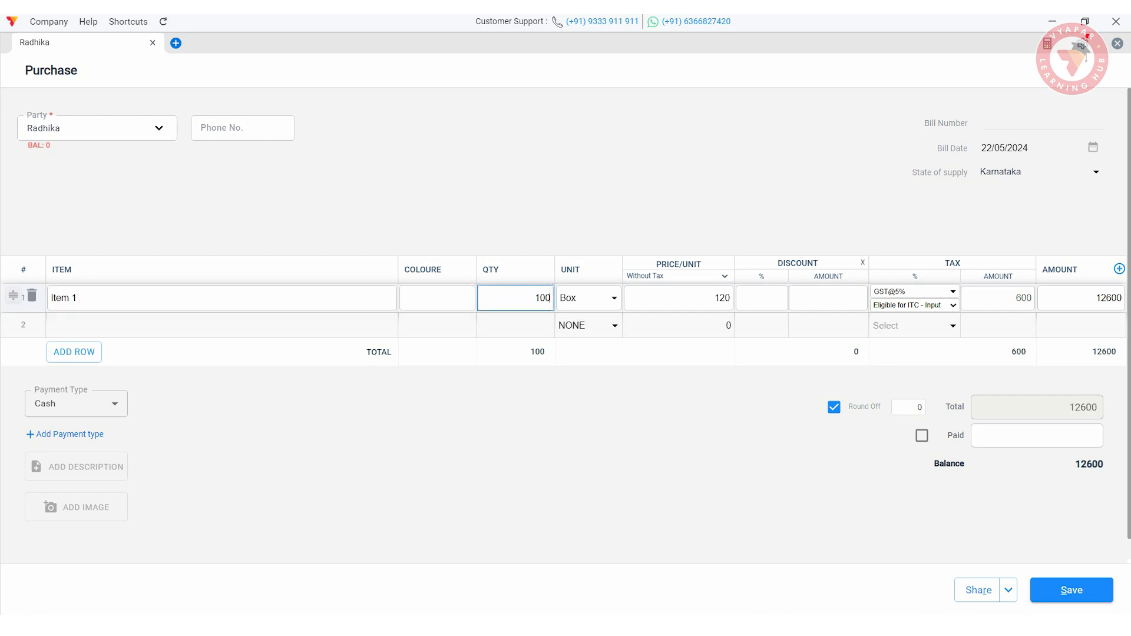
- Add 50 packs of Item 3 as the second line
click(70, 325)
scroll(71, 424, down, 2)
click(71, 424)
double_click(548, 325)
text(50)
click(922, 463)
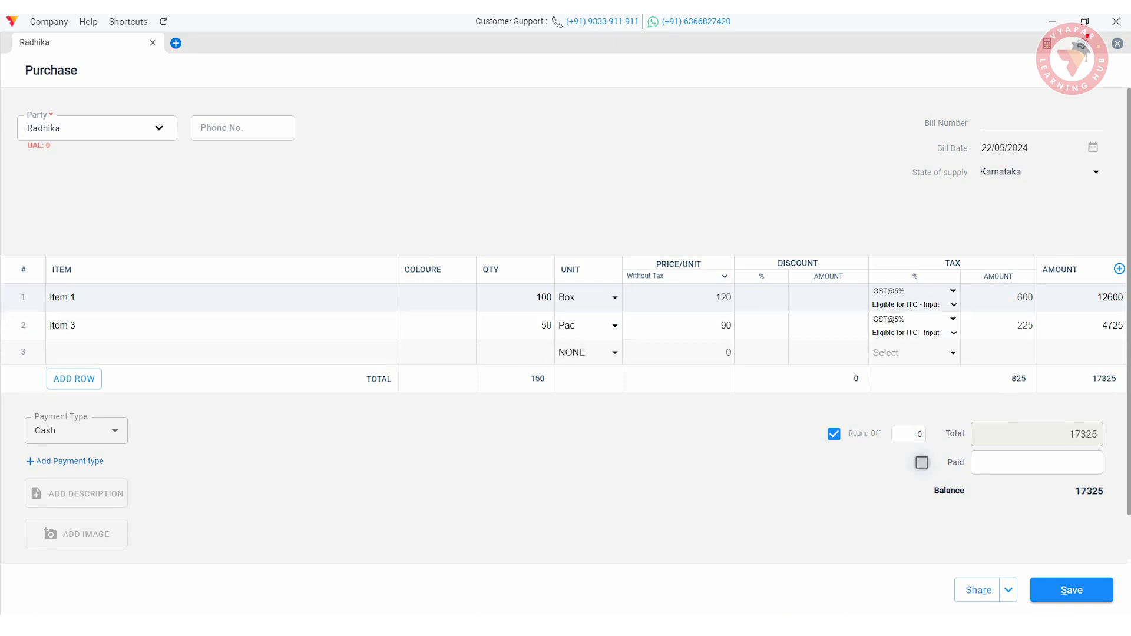
- Mark the 17325 bill fully paid in Cash, describe it as 'Paid', and save it
click(76, 431)
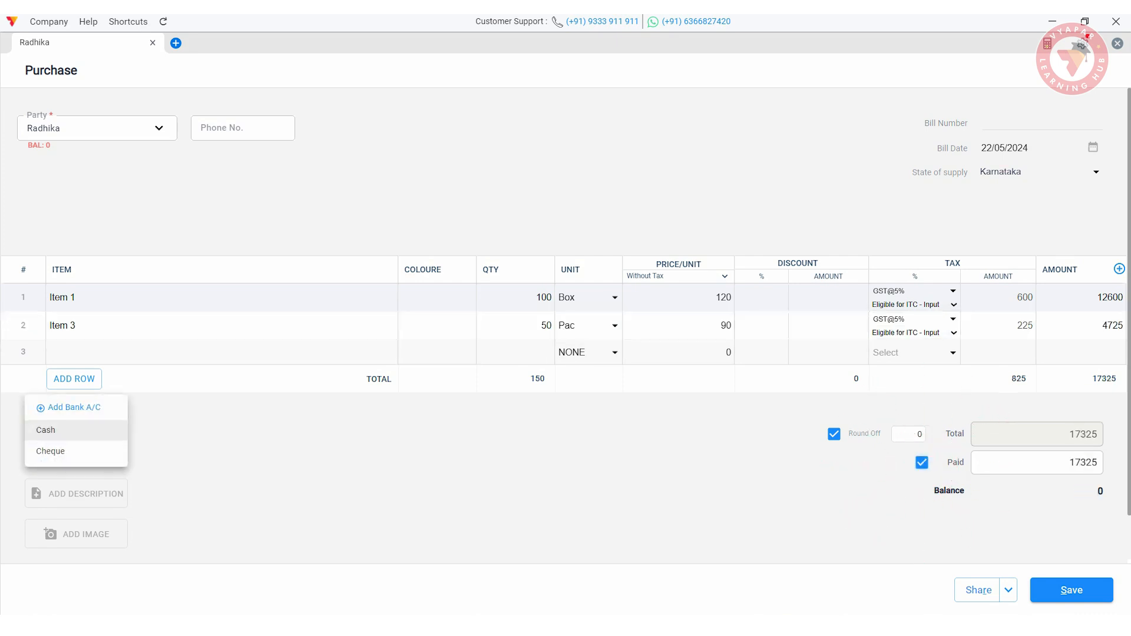
click(56, 428)
click(76, 494)
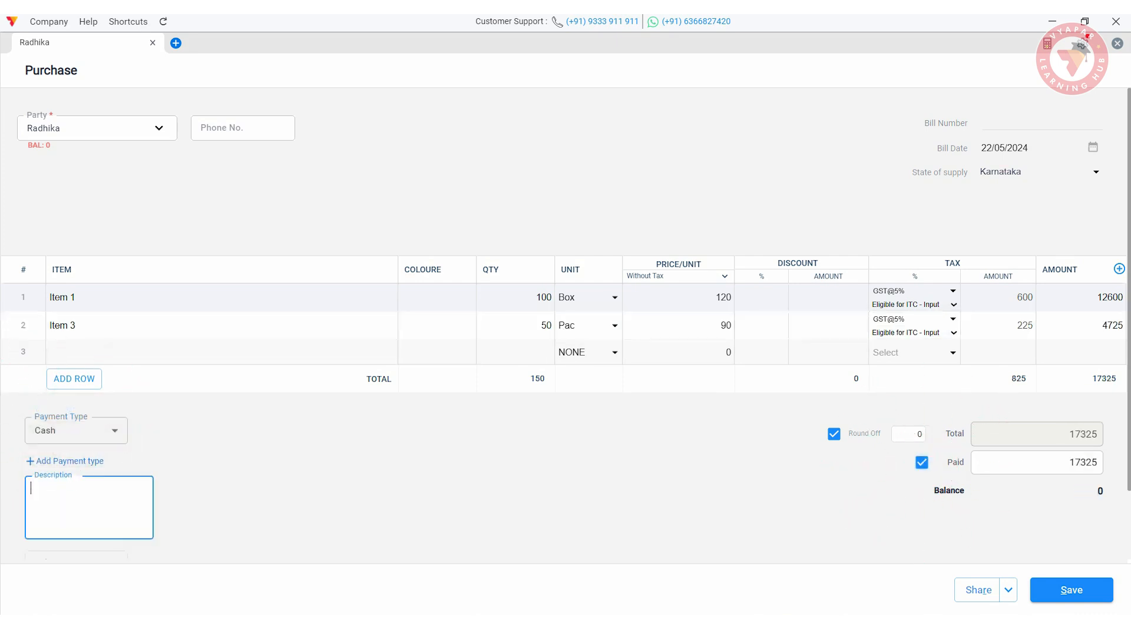
text(Paid)
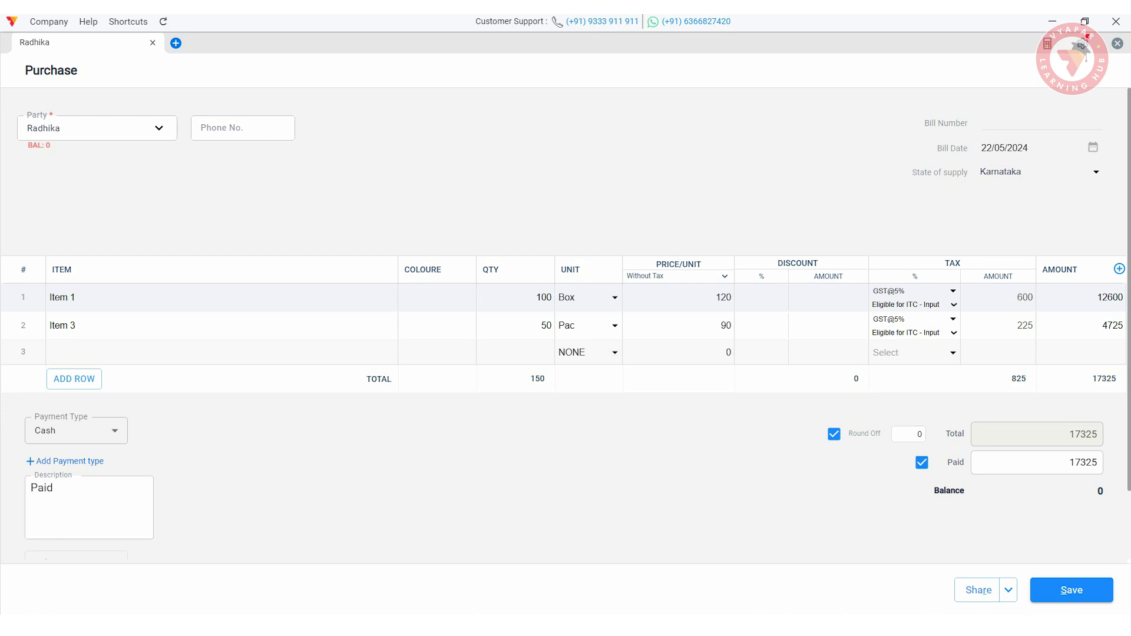
click(1071, 590)
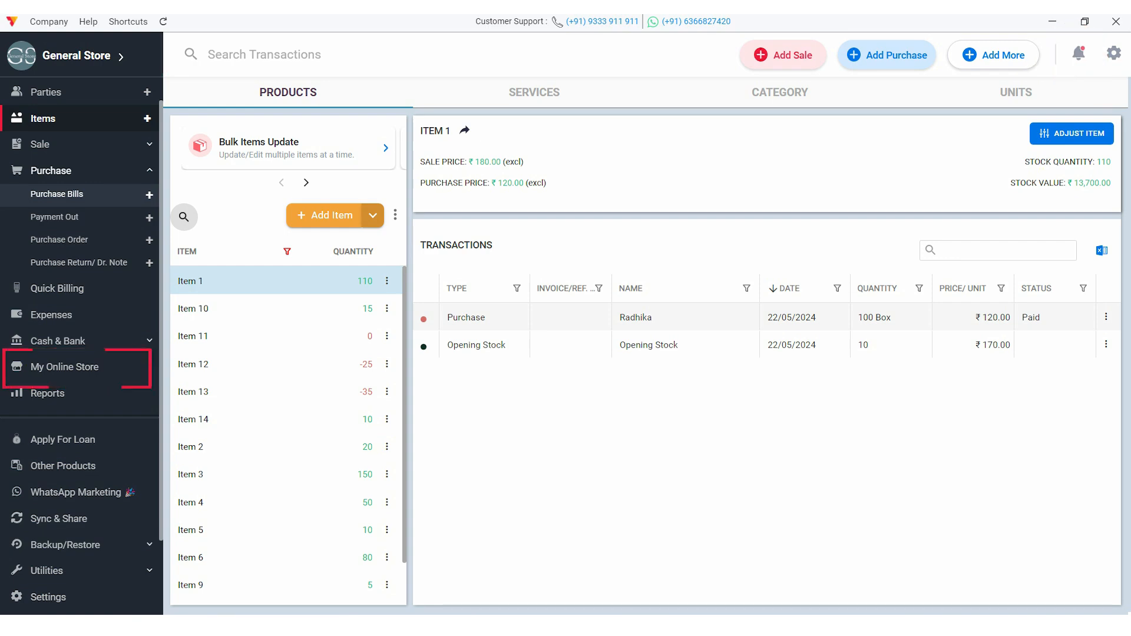
- Create the General Store online store and save its edited details
click(56, 367)
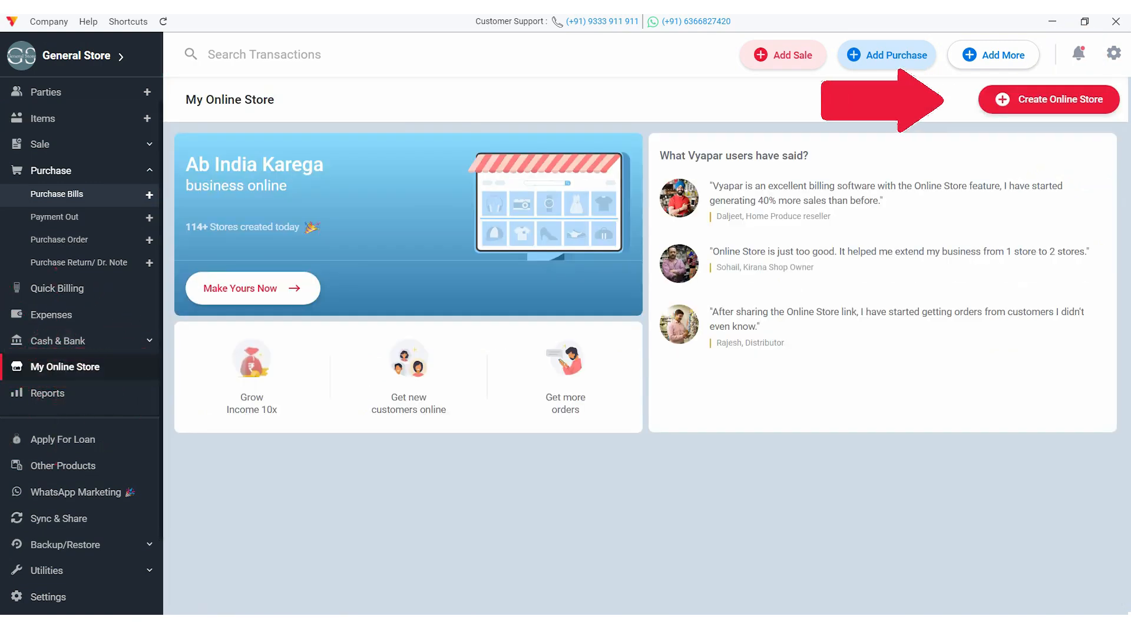
click(1049, 99)
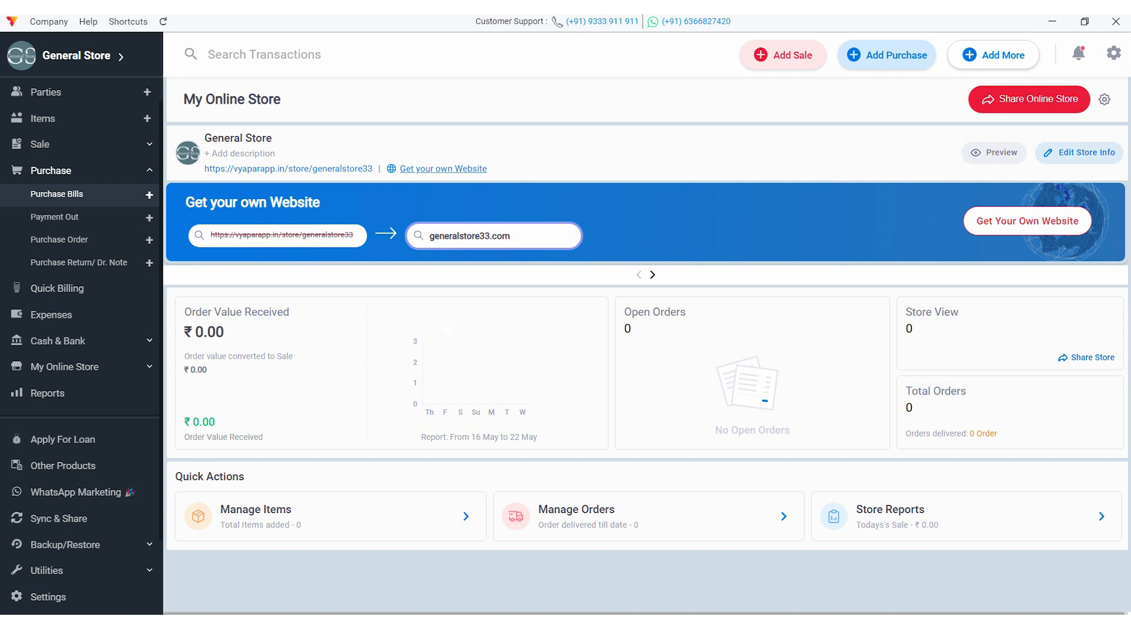
click(1080, 153)
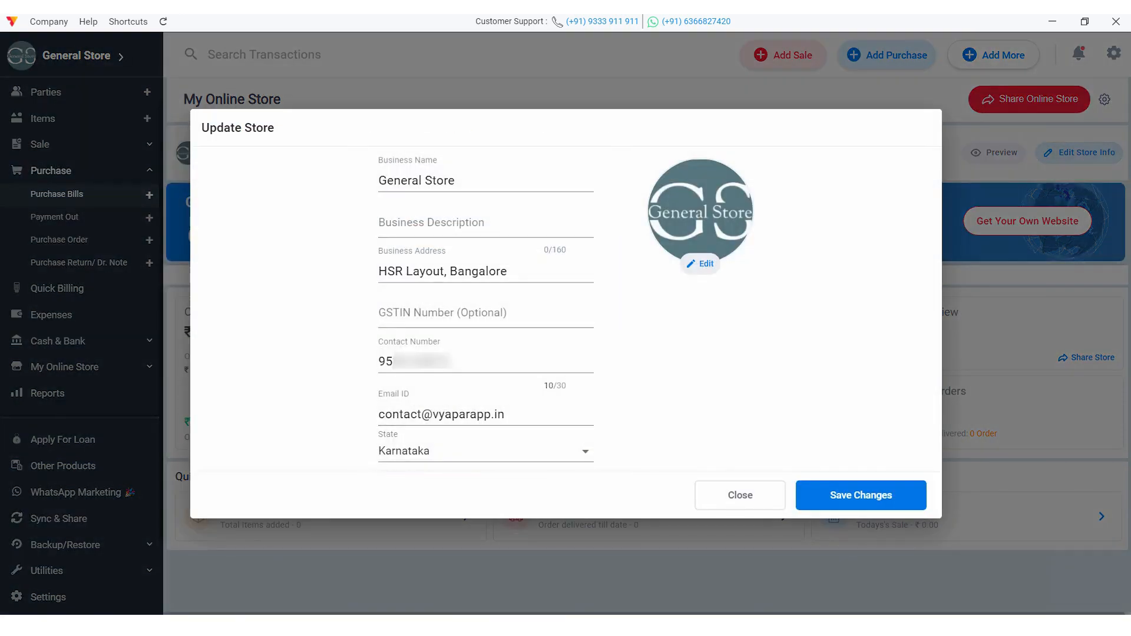
click(860, 495)
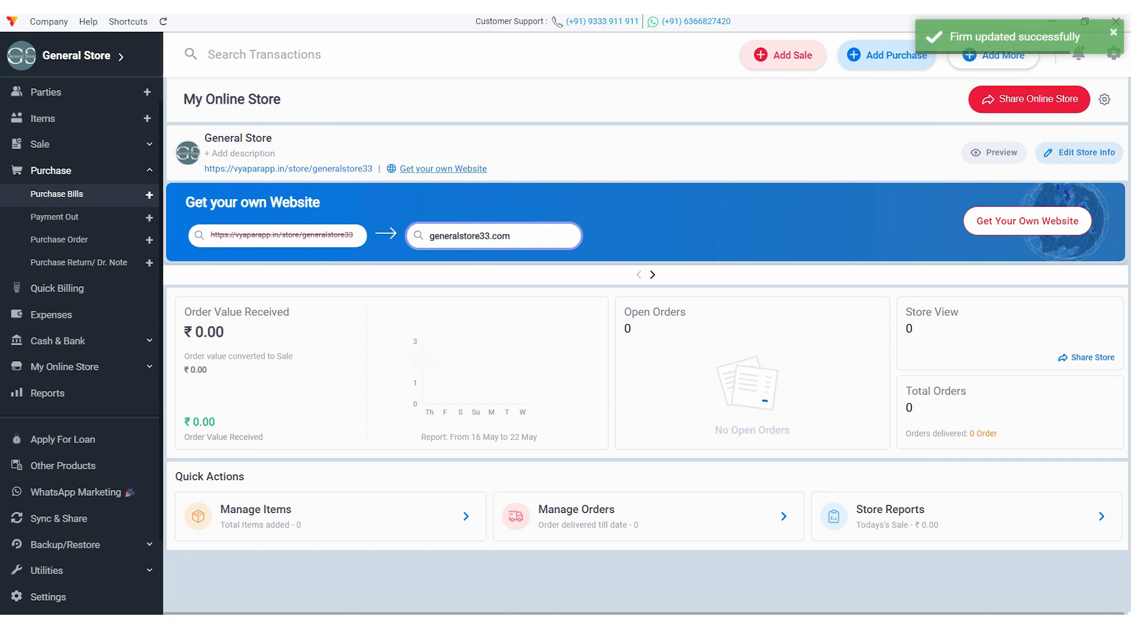
- Add the generalstore.co.in domain to the cart and share the store link
click(443, 169)
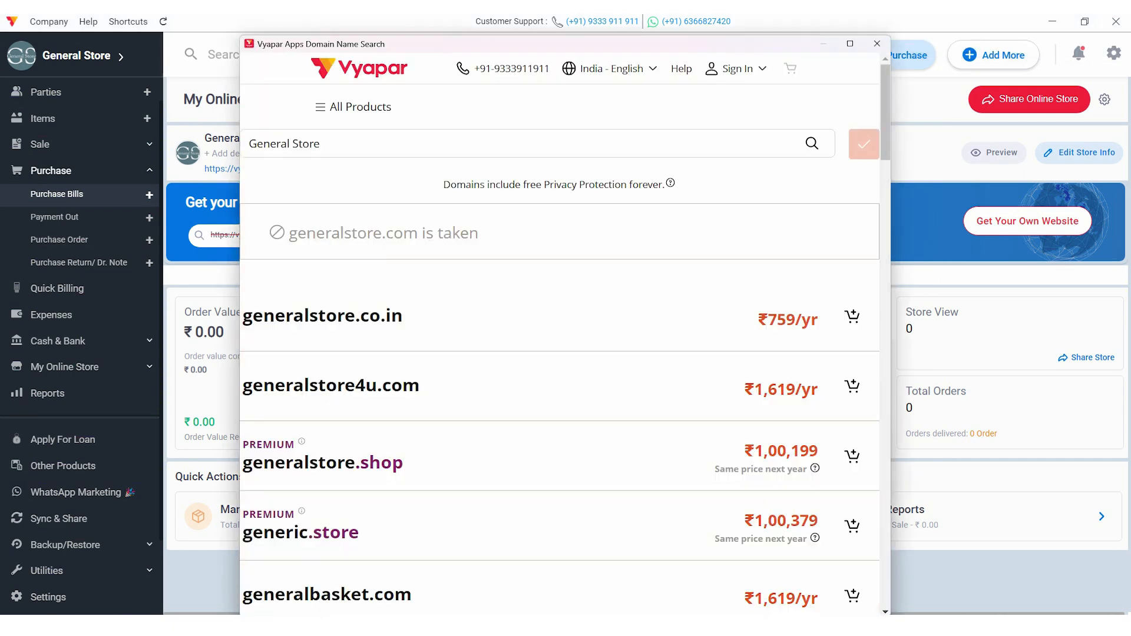
click(852, 190)
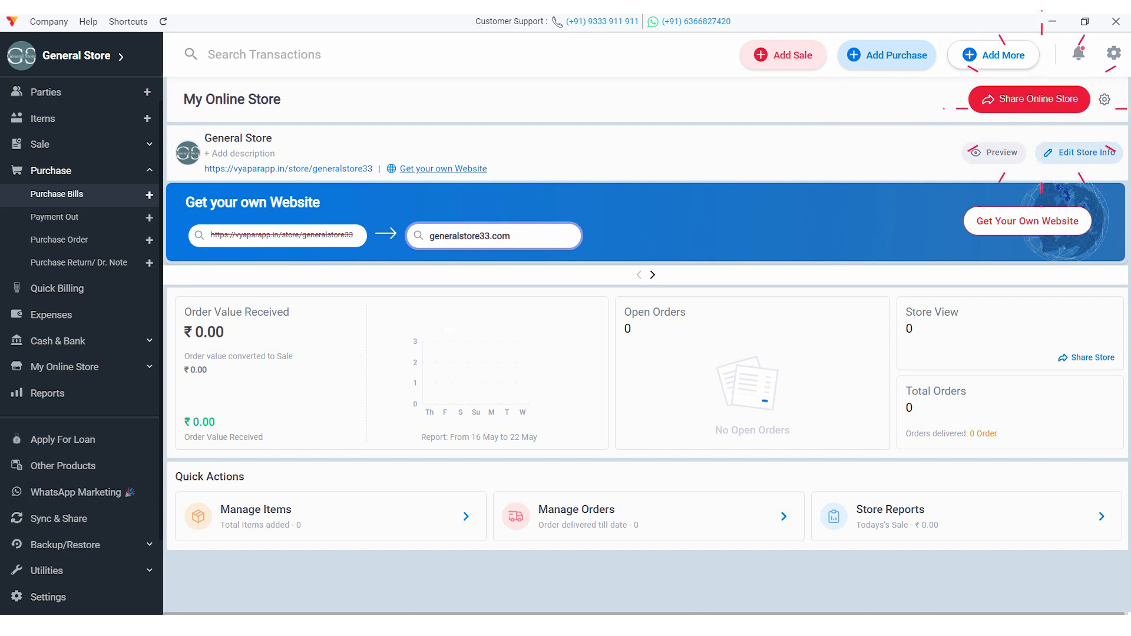
click(1030, 99)
click(564, 485)
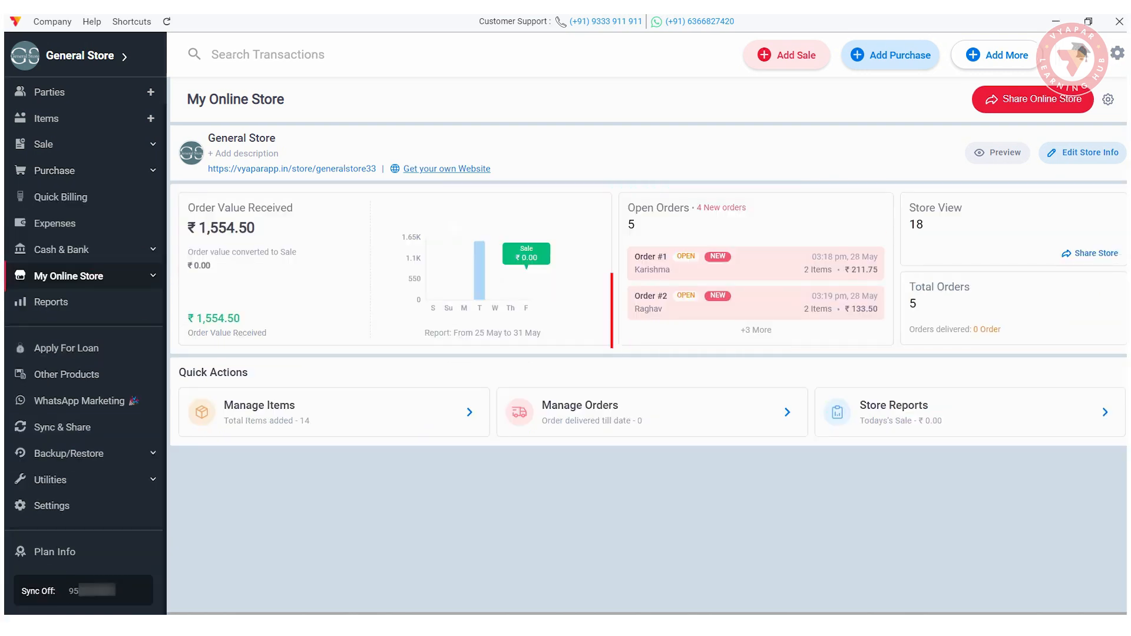
- Mark Item 1 out of stock and save the edited store item list
click(469, 412)
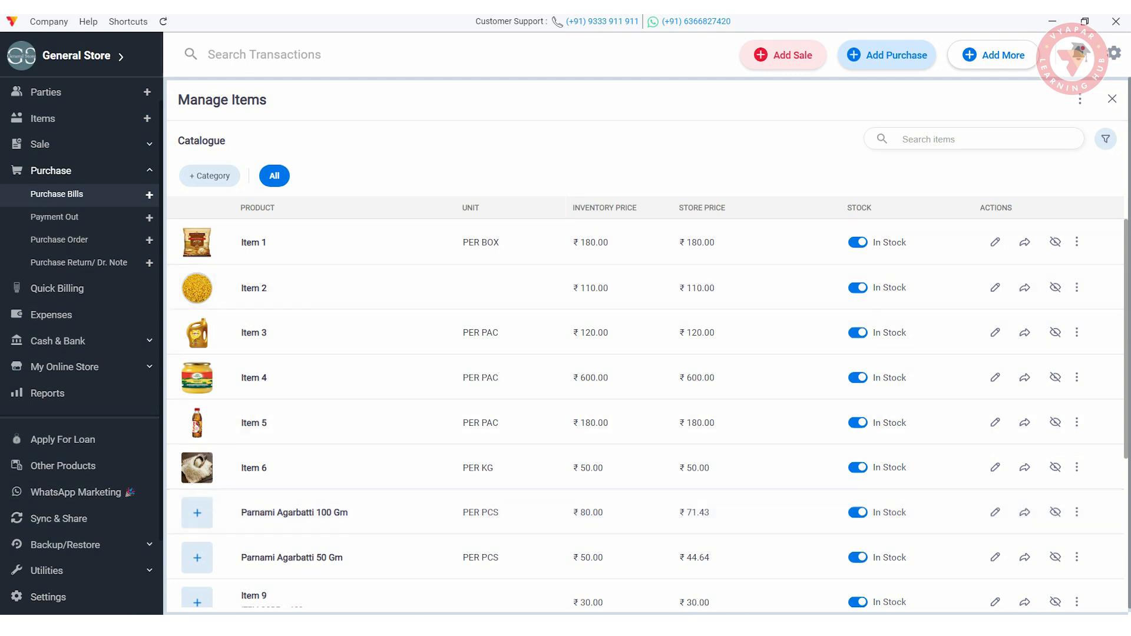
click(860, 242)
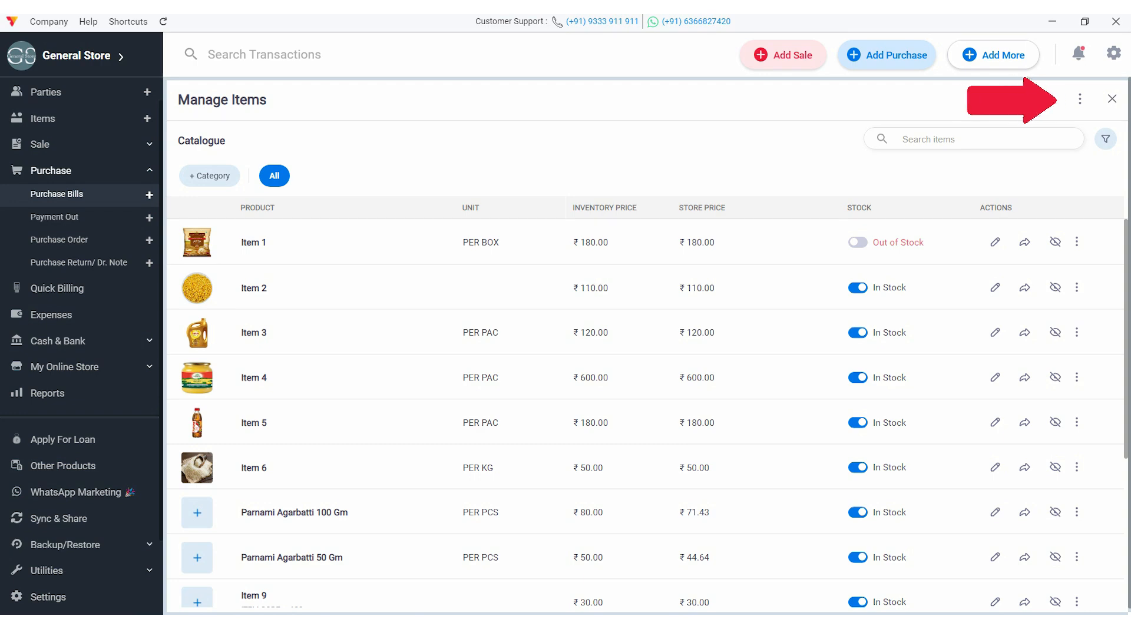
click(1080, 101)
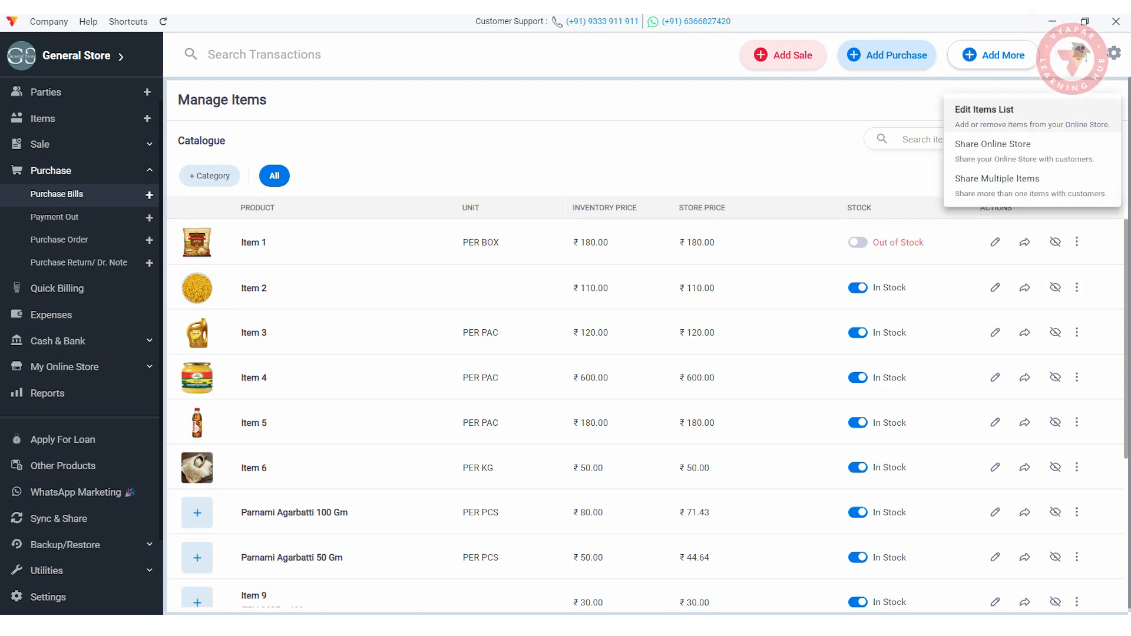
click(984, 110)
click(895, 550)
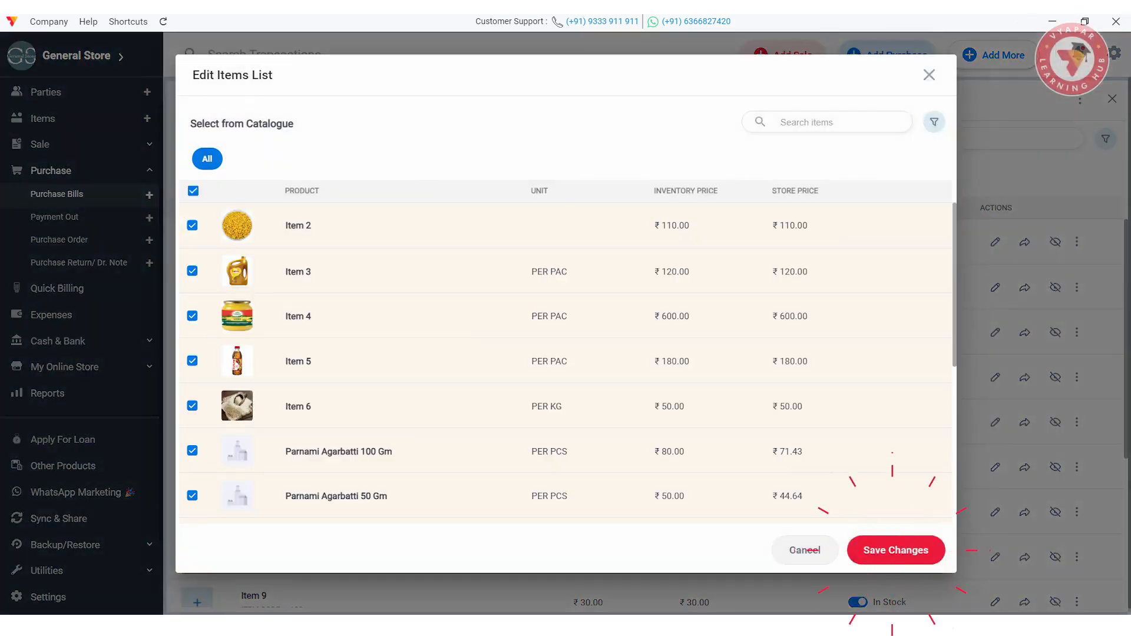
- Share the online store link, then close the sharing preview
click(1080, 101)
click(984, 145)
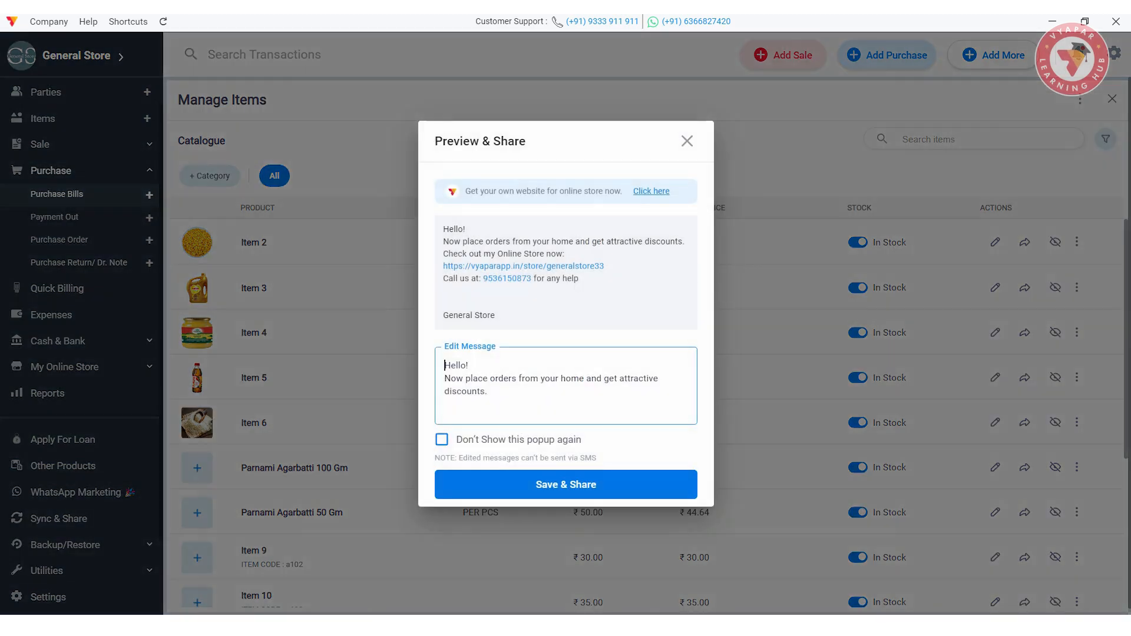
click(566, 484)
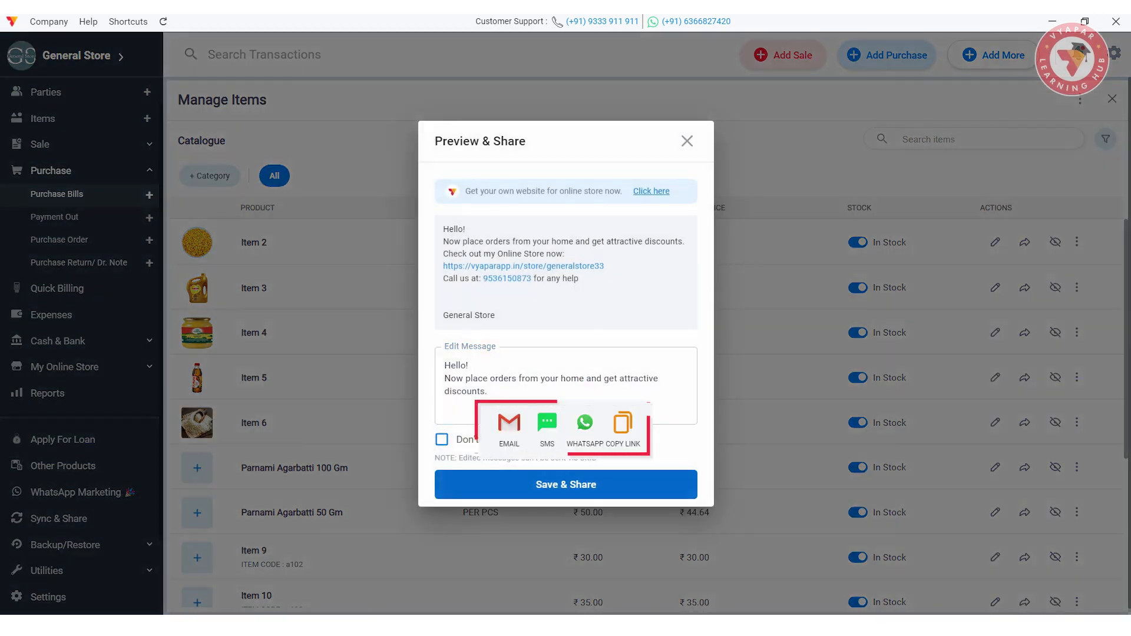
click(687, 141)
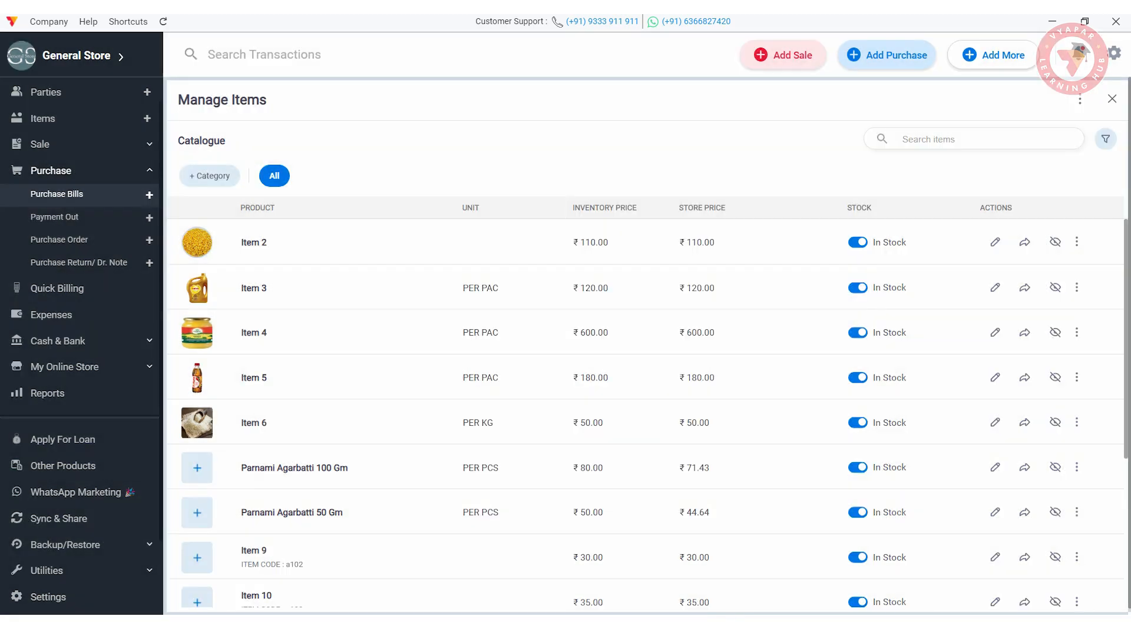
- Select Items 2 and 3 to share together, then check item filters and online orders
click(1080, 99)
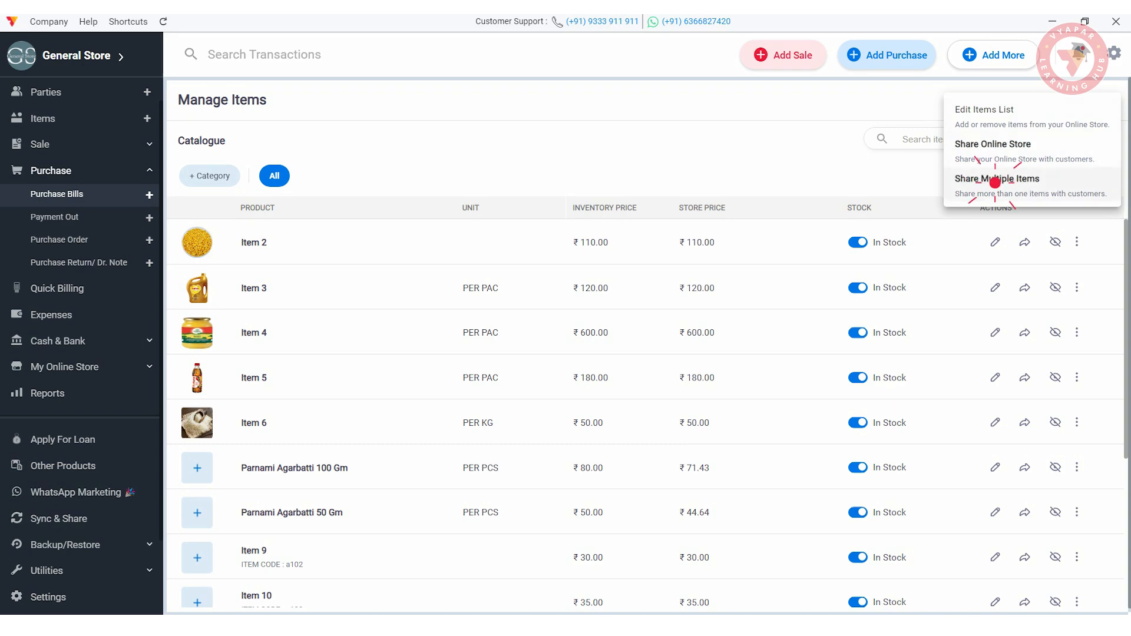
click(996, 177)
click(192, 225)
click(192, 271)
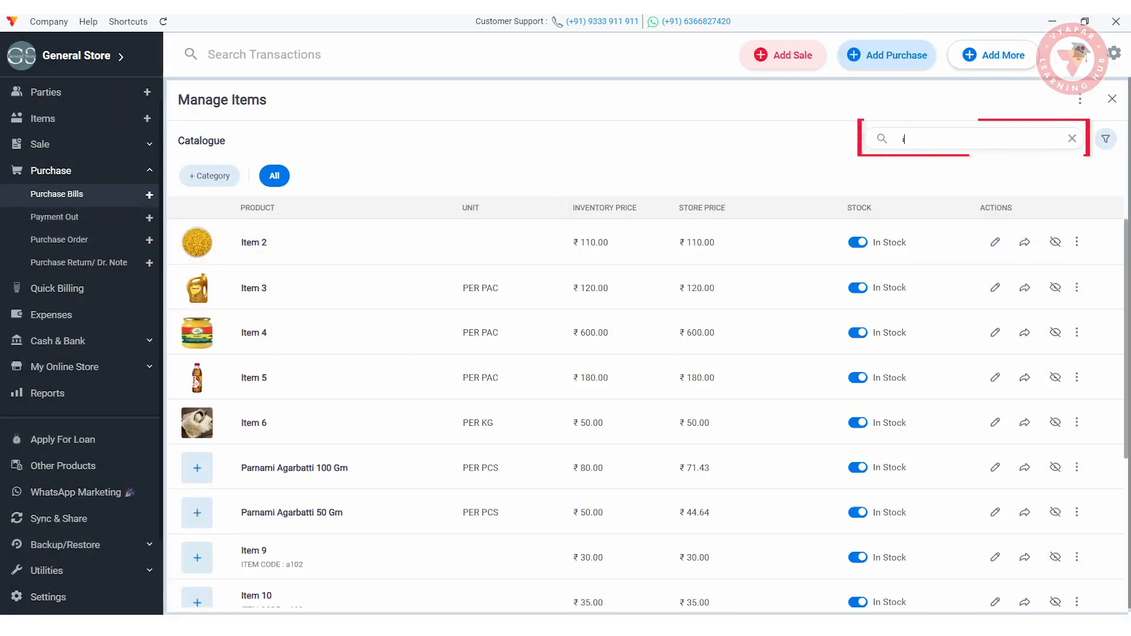
text(tem)
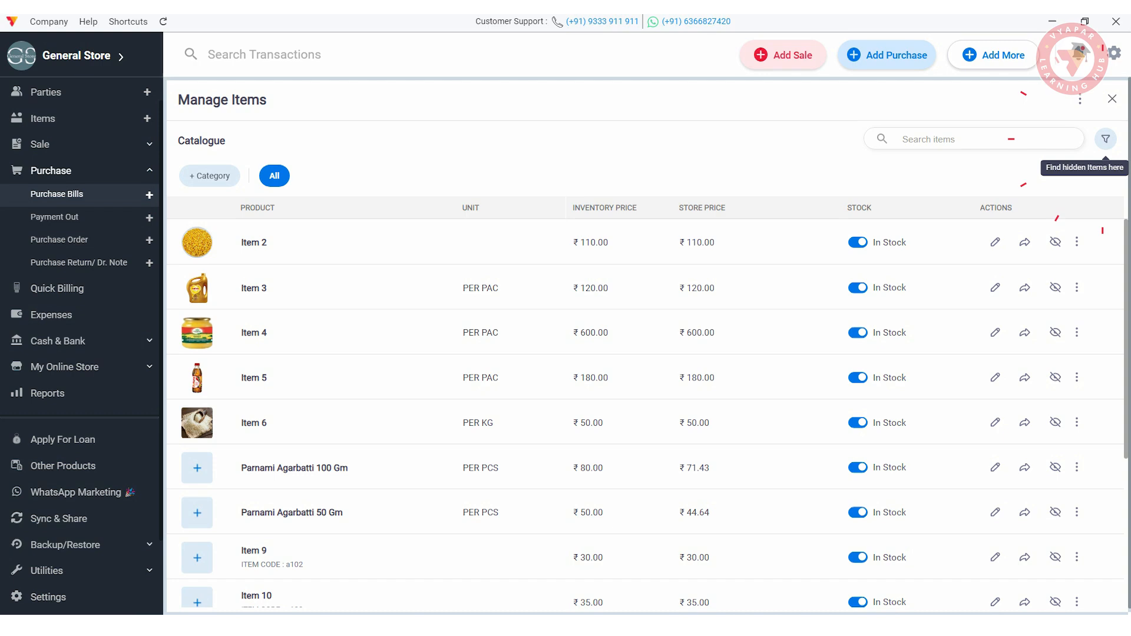
click(1106, 139)
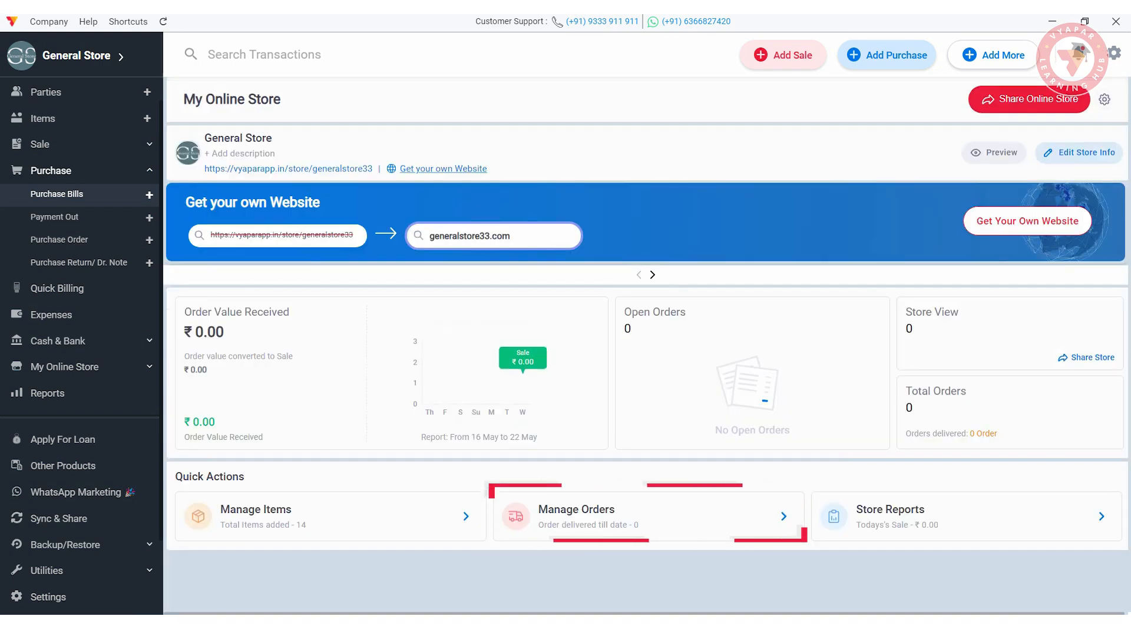
click(786, 516)
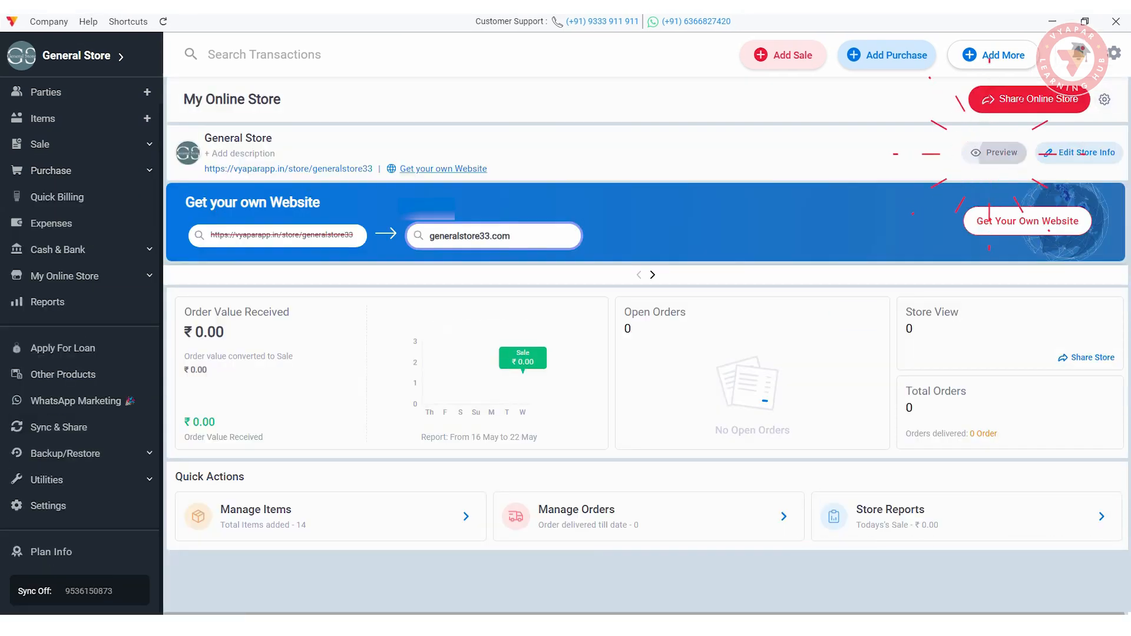
- Preview the store, then enable Item Discounts and Link Stock to Online Store, keeping orders accepted
click(994, 153)
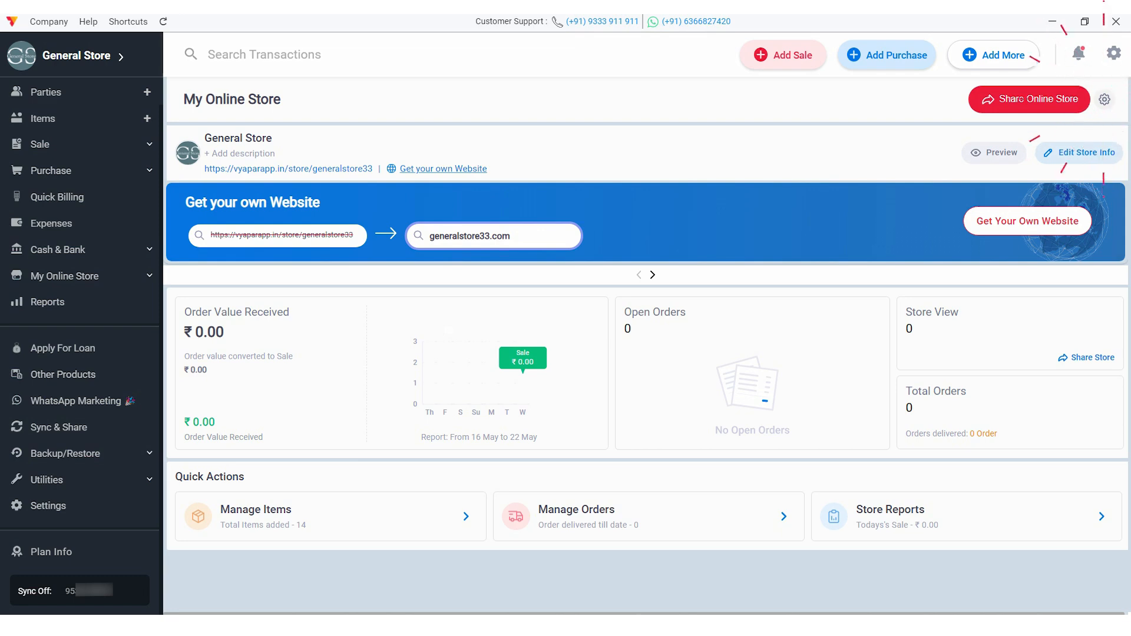
click(1105, 100)
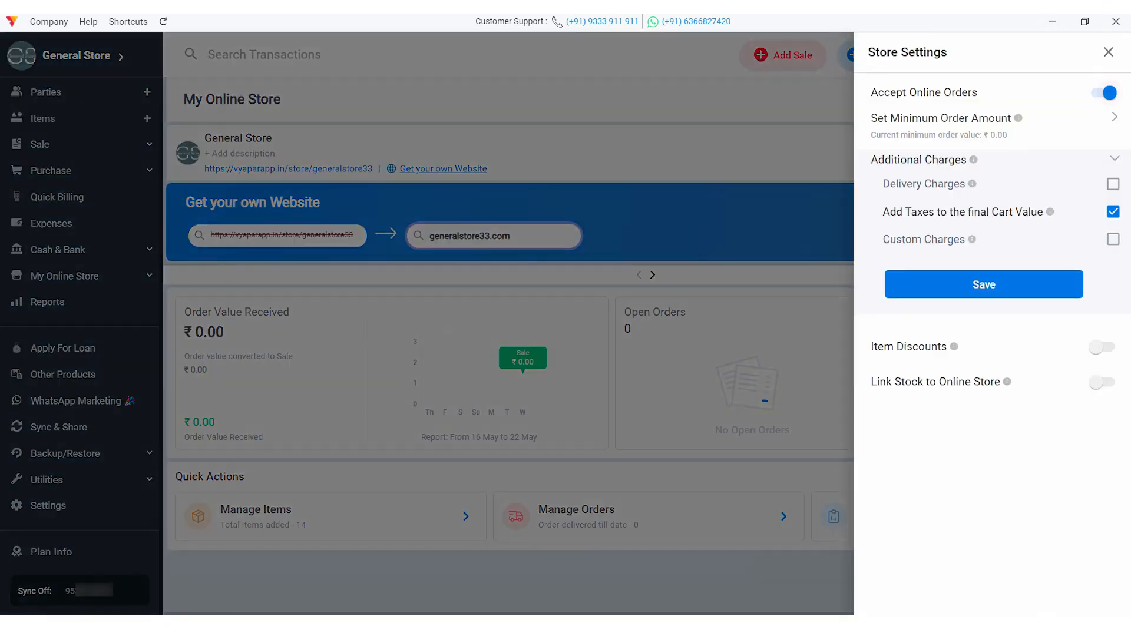
click(1102, 93)
click(1101, 93)
click(1114, 118)
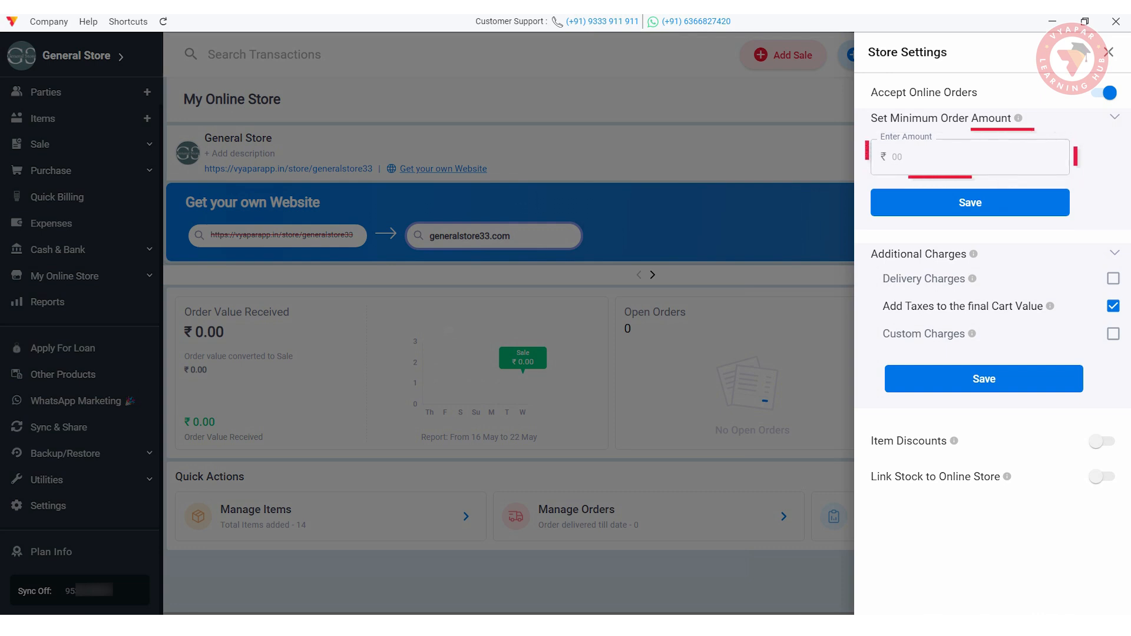
click(1114, 117)
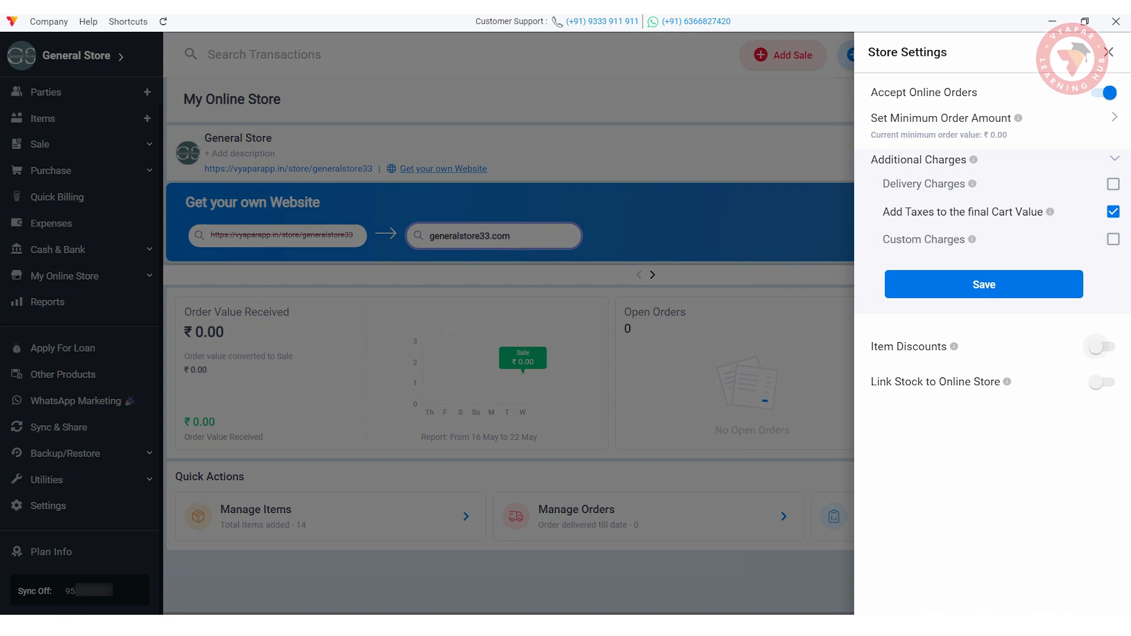
click(1098, 347)
click(1097, 382)
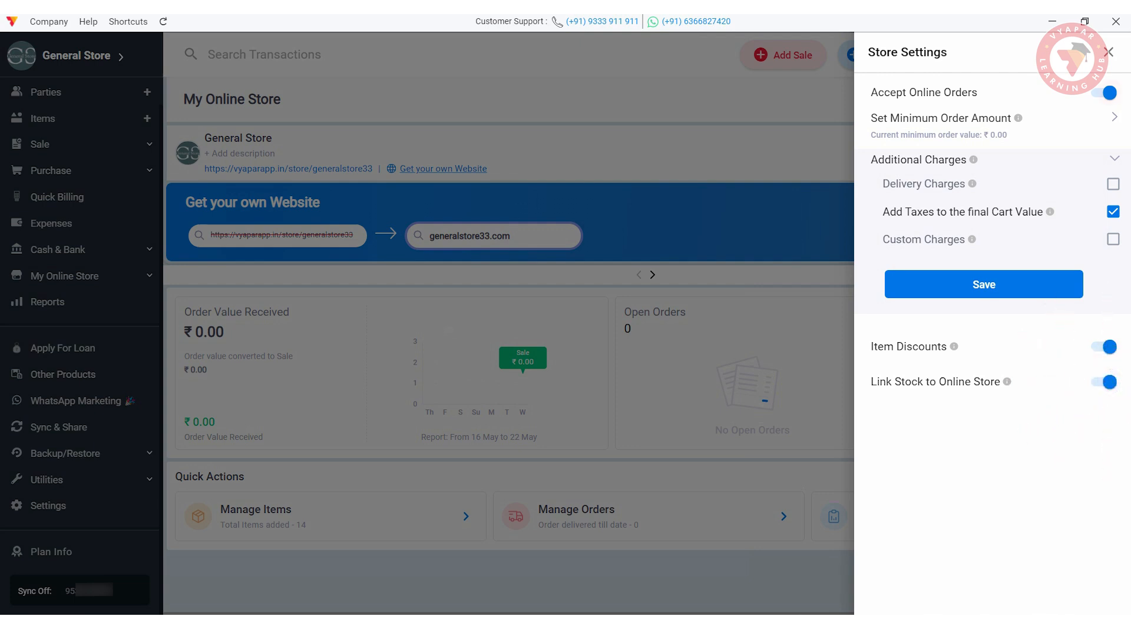
click(1109, 52)
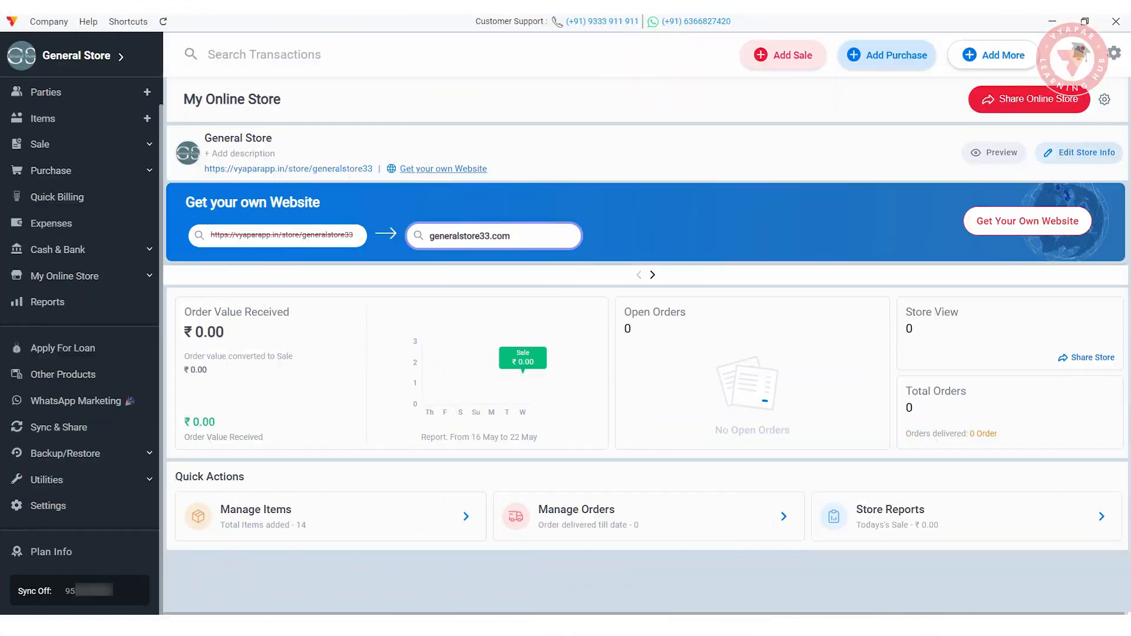
- View the Day book, Profit And Loss, Cash flow, Trial Balance and Balance Sheet reports
click(47, 302)
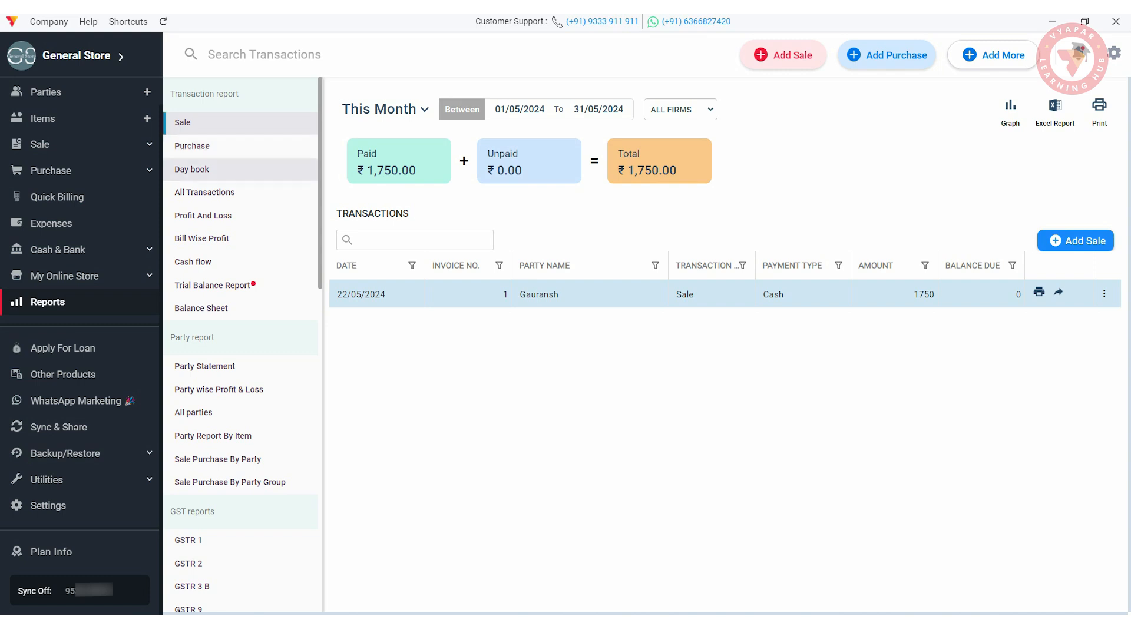
click(191, 170)
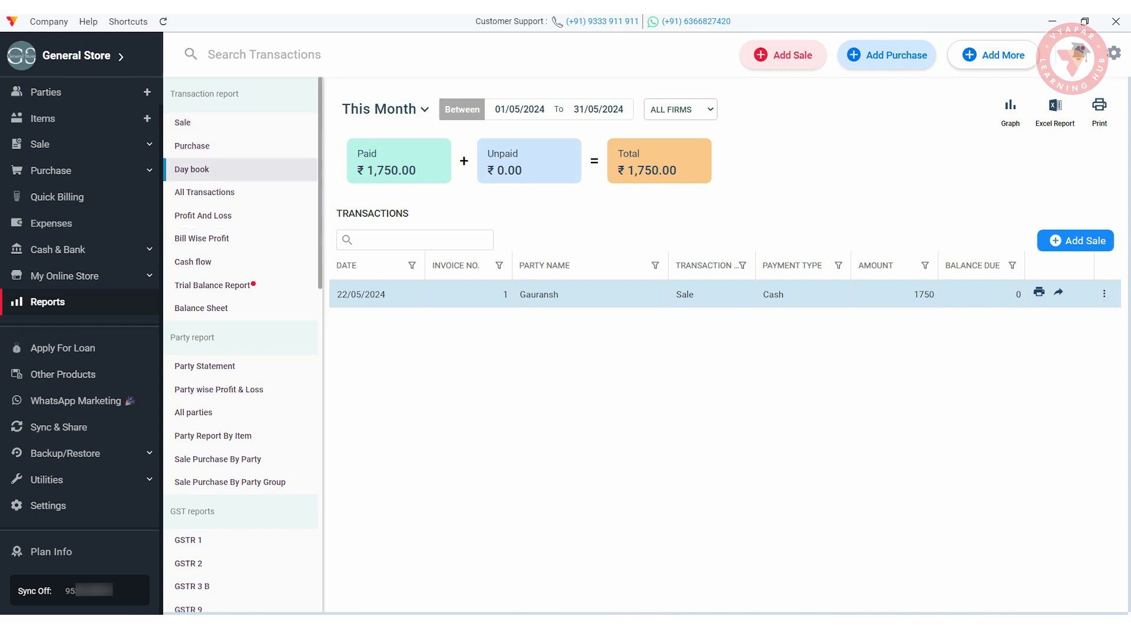
click(203, 215)
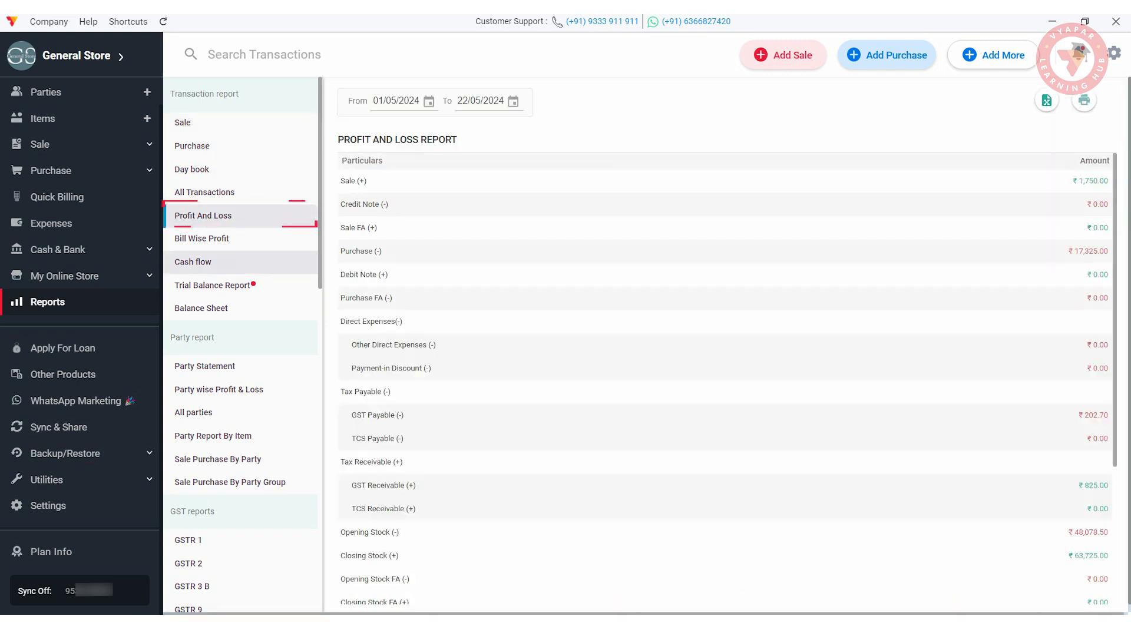
click(193, 262)
click(212, 286)
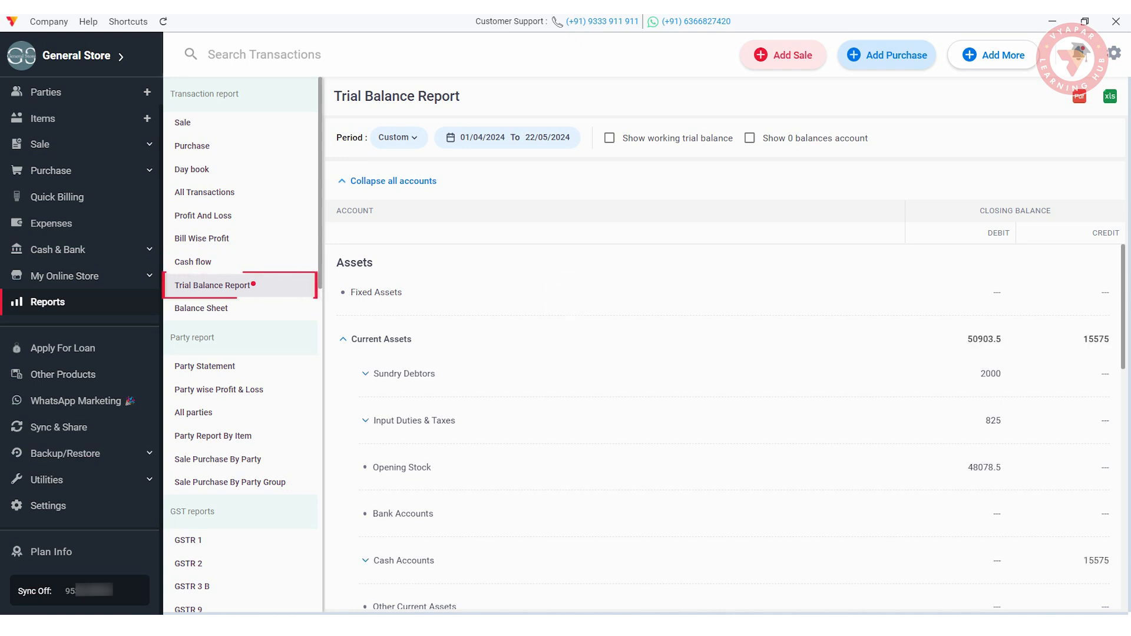
click(201, 309)
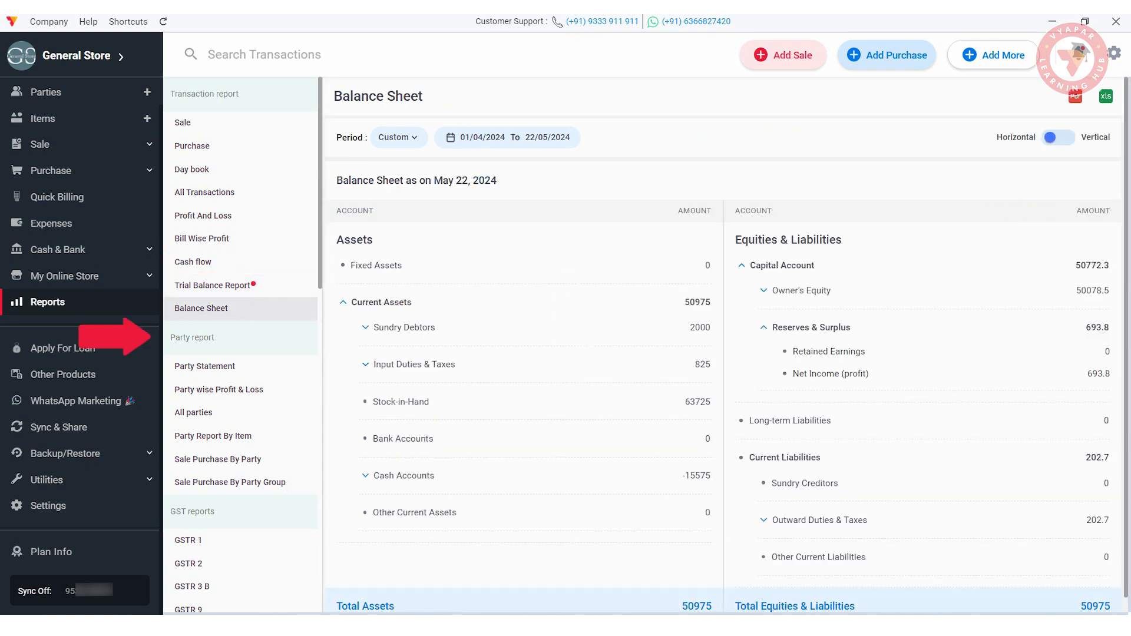
scroll(242, 342, down, 4)
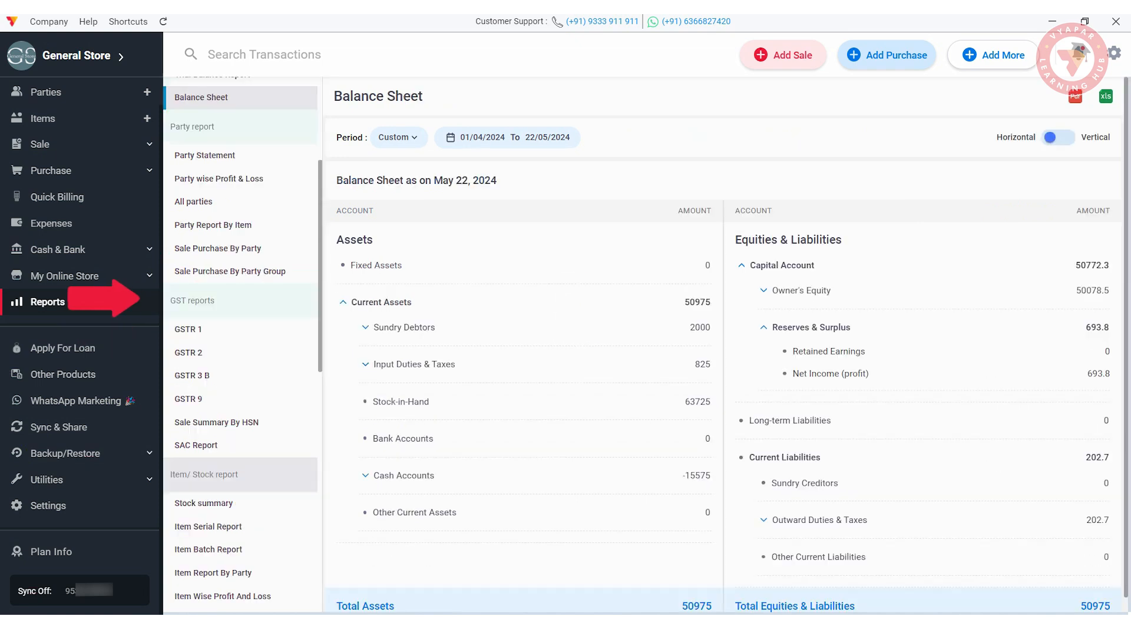
scroll(242, 348, down, 5)
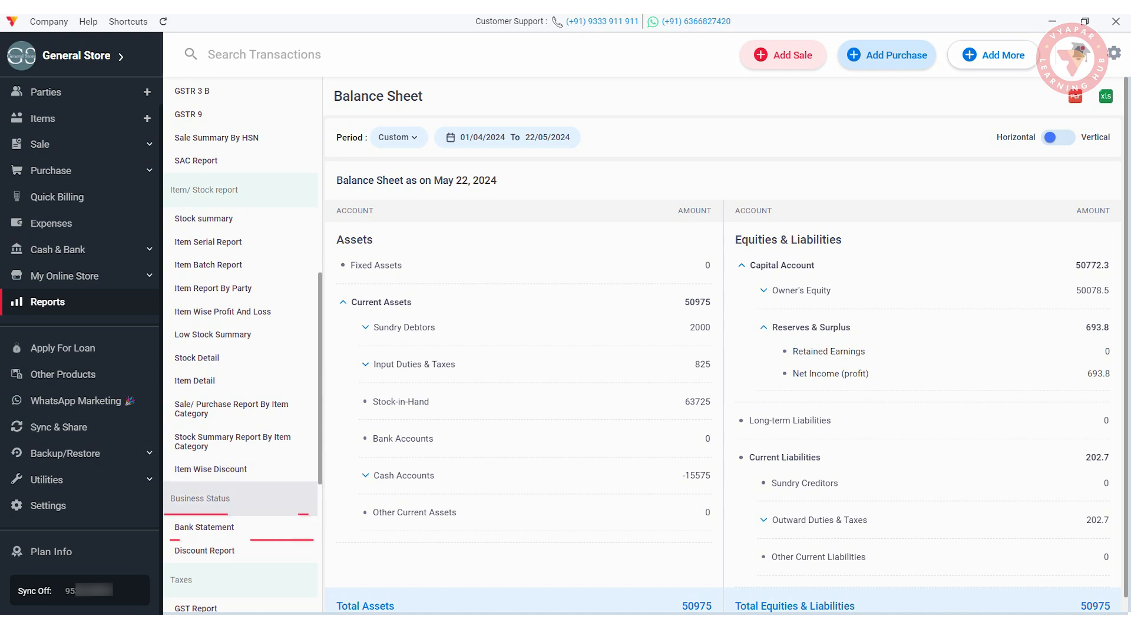
scroll(241, 354, down, 5)
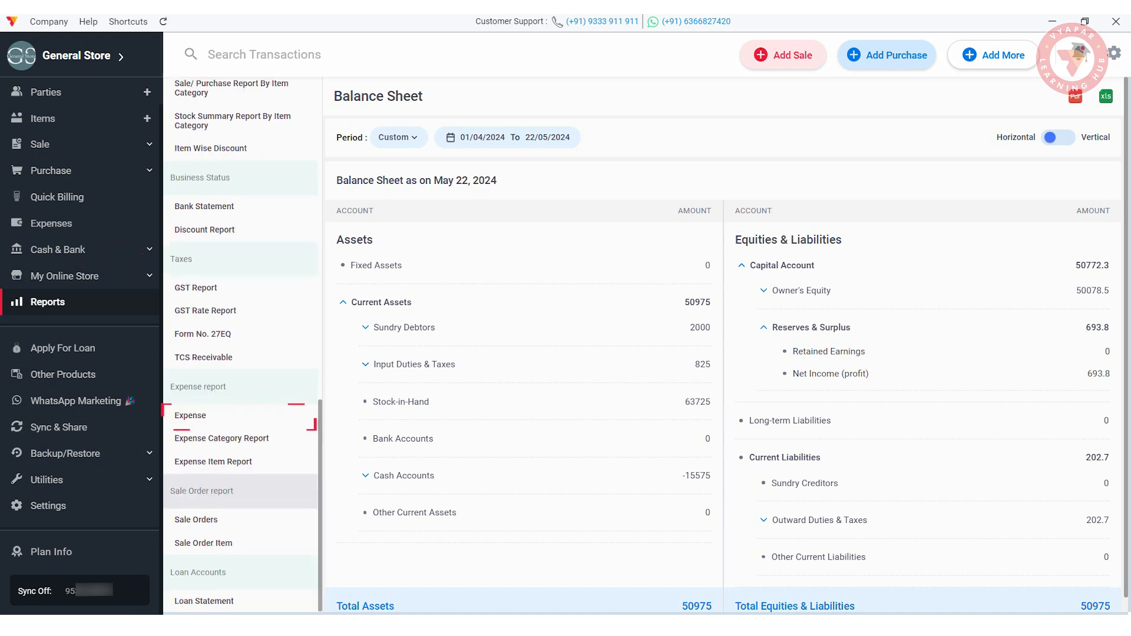